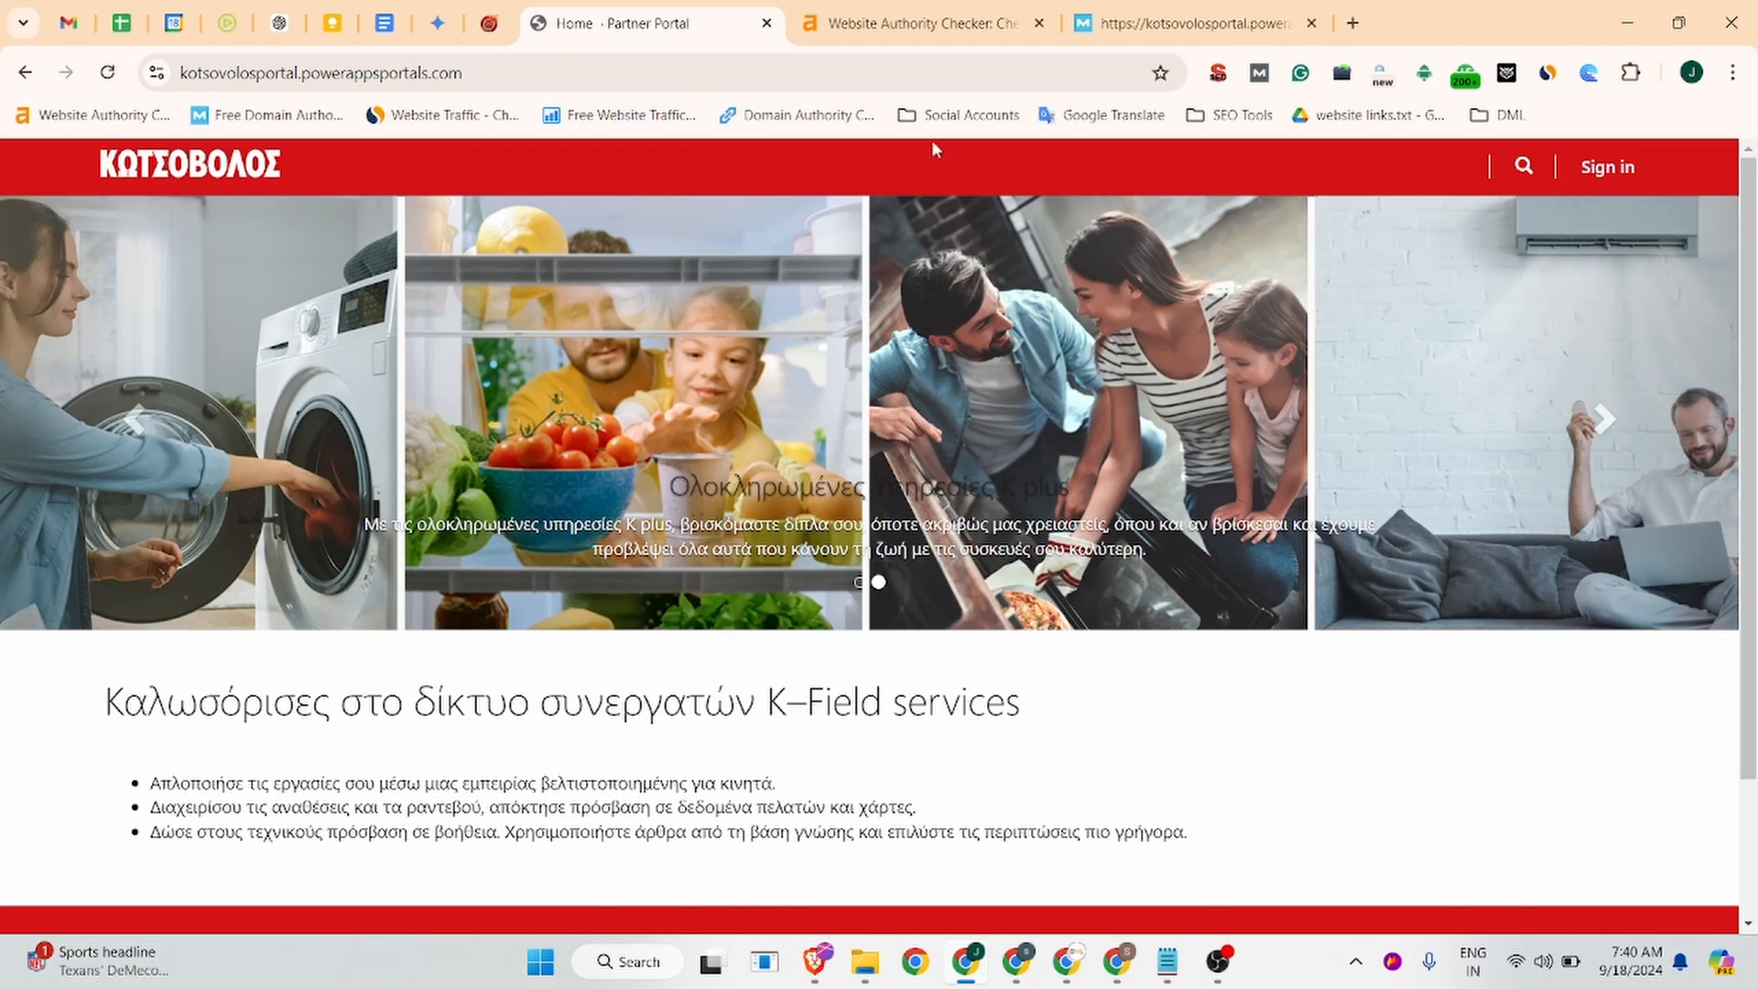
Review the portal's authority scores: Ahrefs Domain Rating 83, Moz reports insufficient data.
click(879, 23)
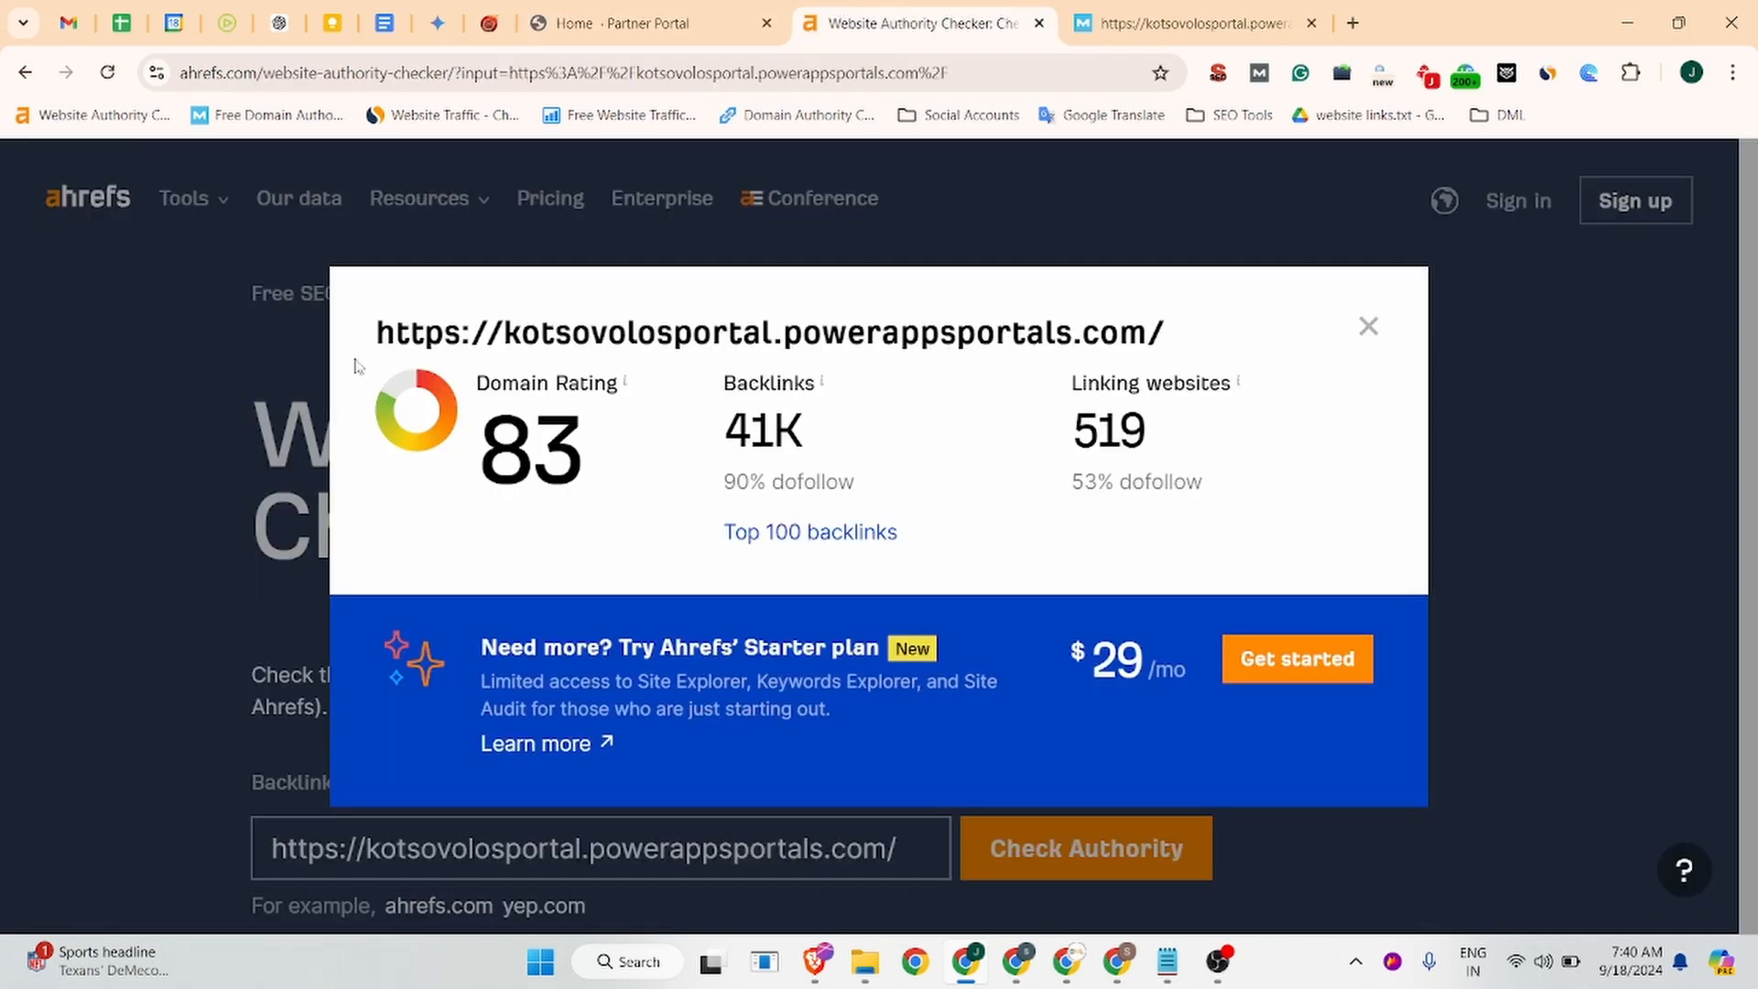
click(1191, 23)
scroll(562, 725, down, 7)
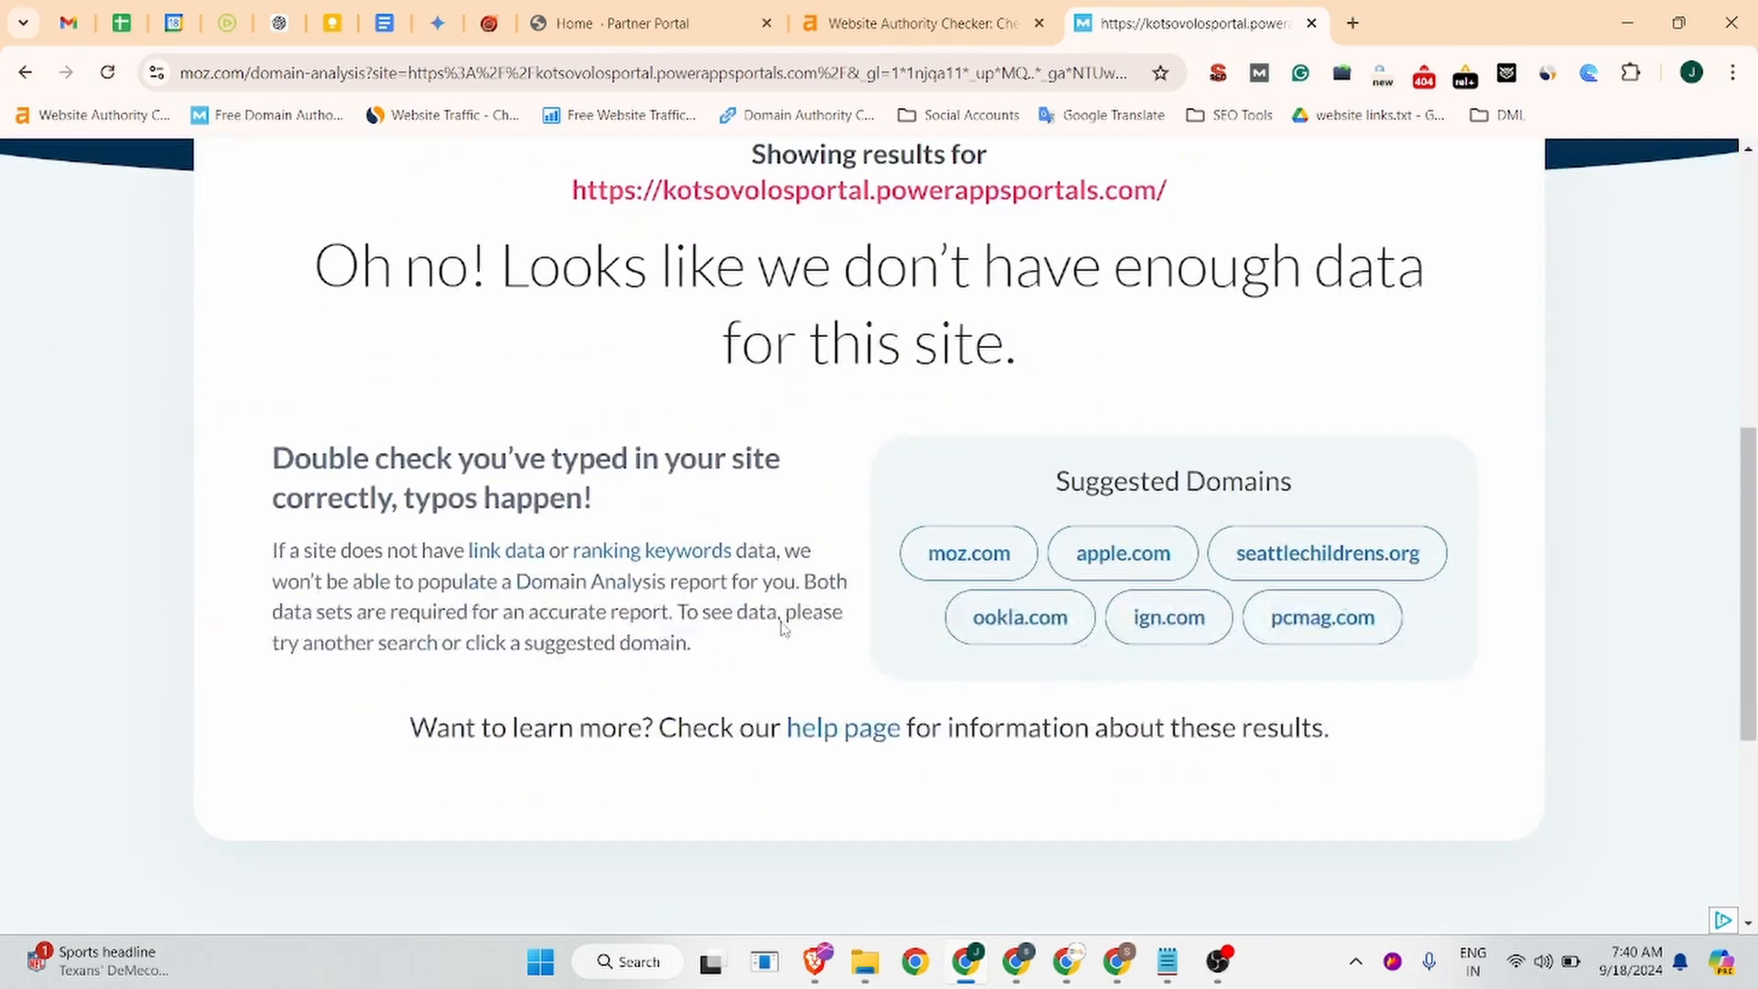
scroll(785, 616, up, 5)
scroll(815, 513, down, 3)
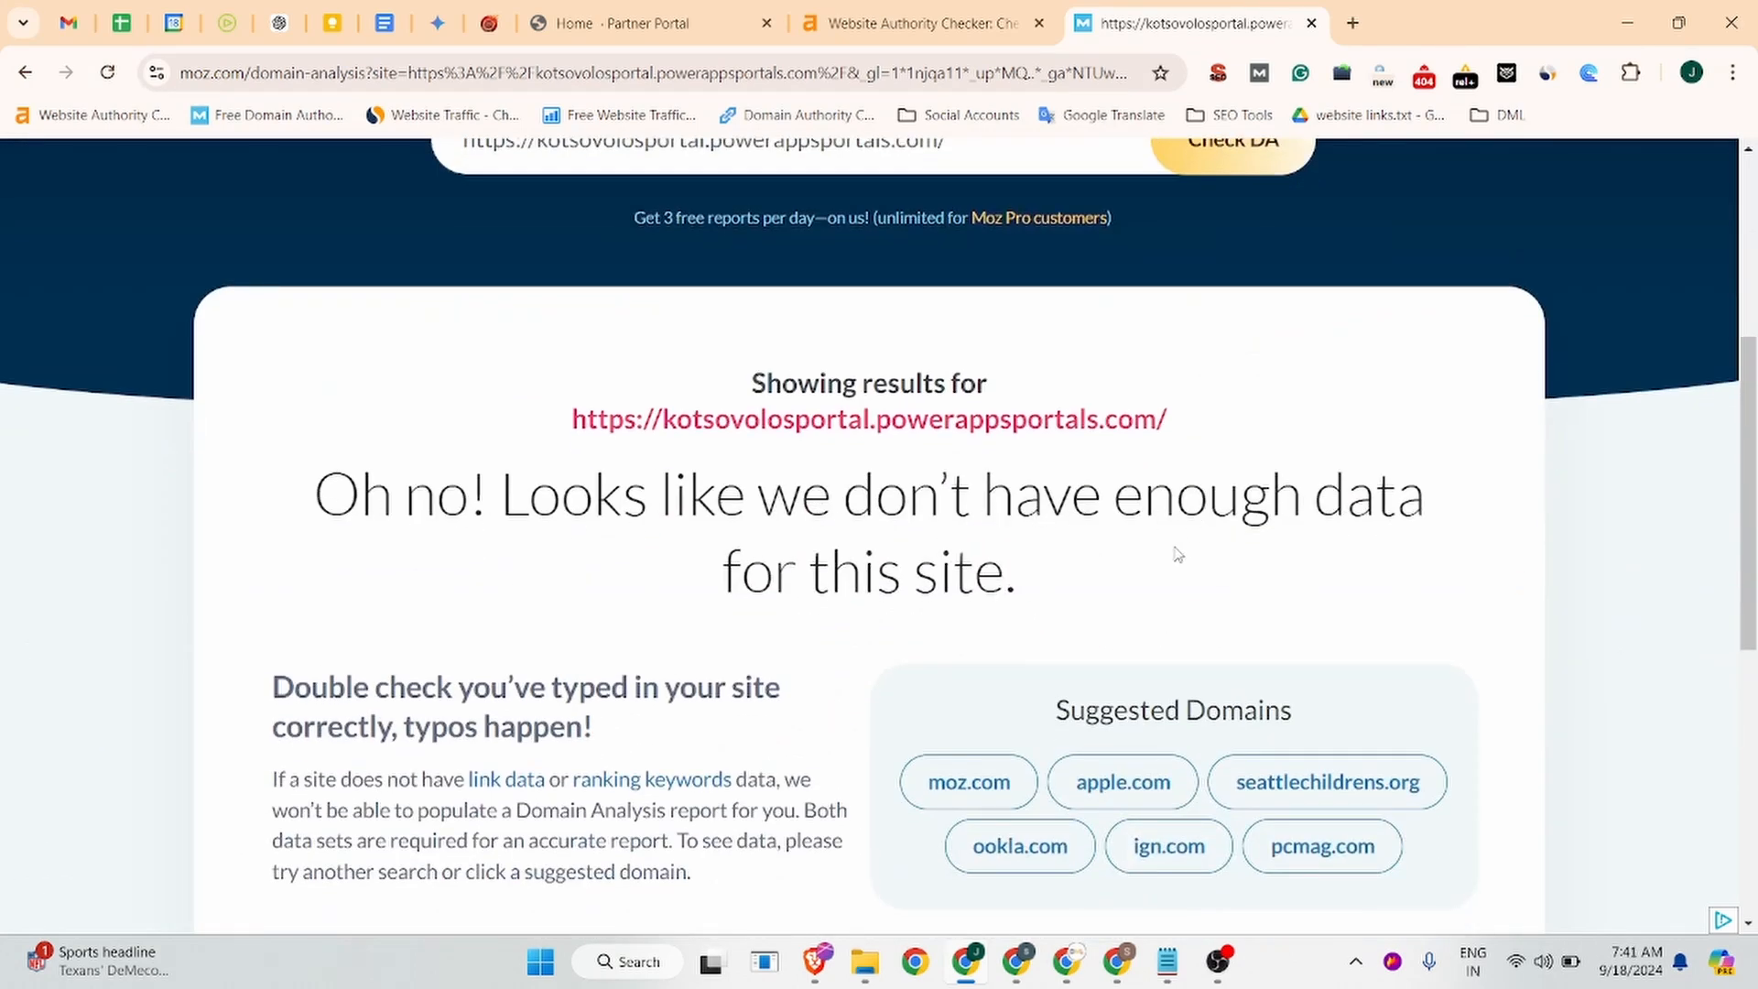
scroll(1104, 587, up, 5)
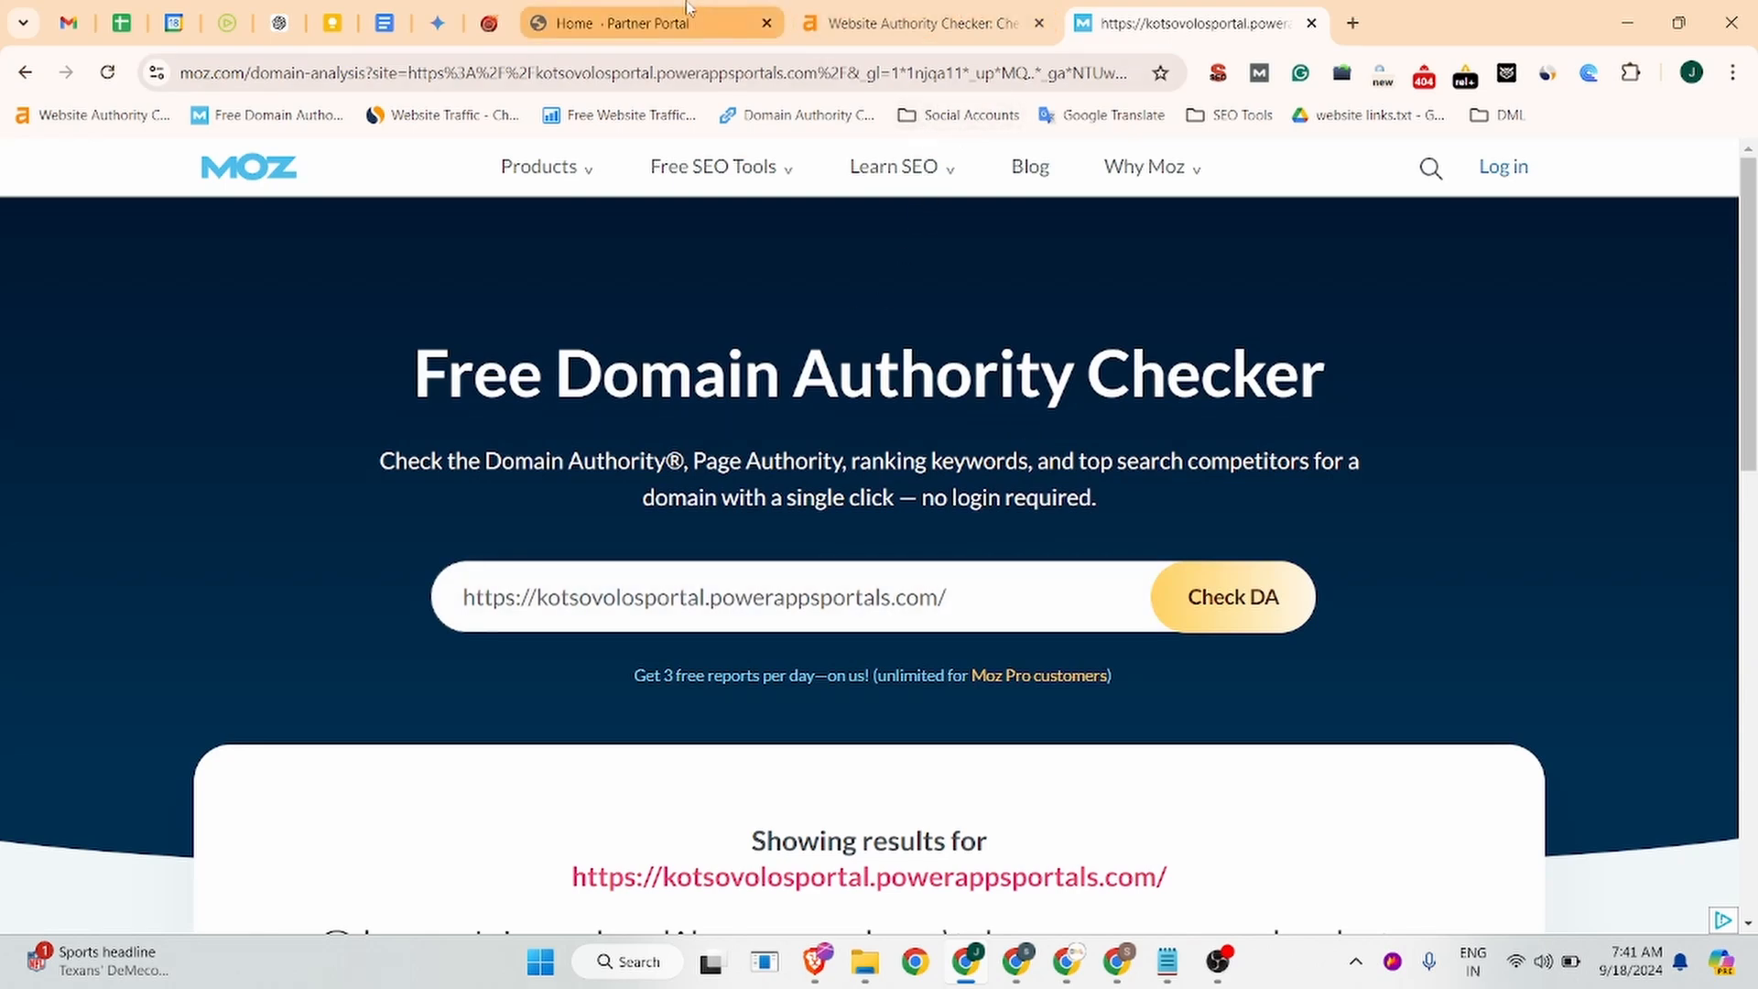
click(696, 23)
click(1549, 75)
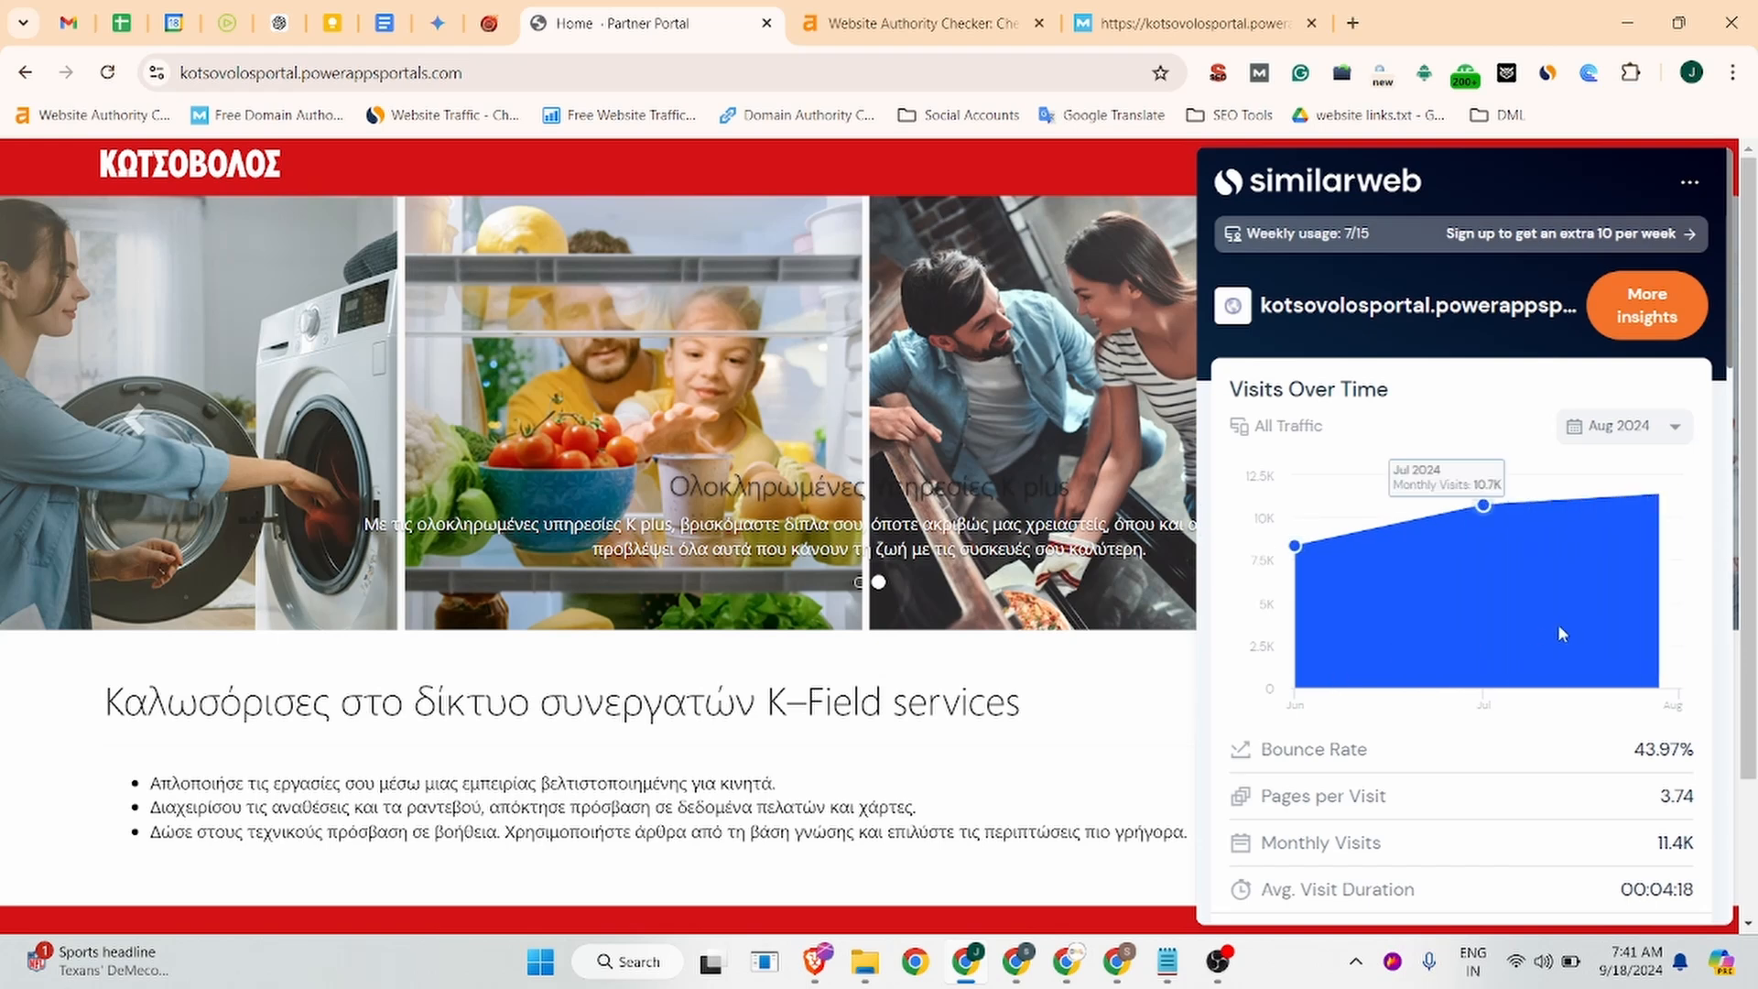
scroll(1580, 640, down, 10)
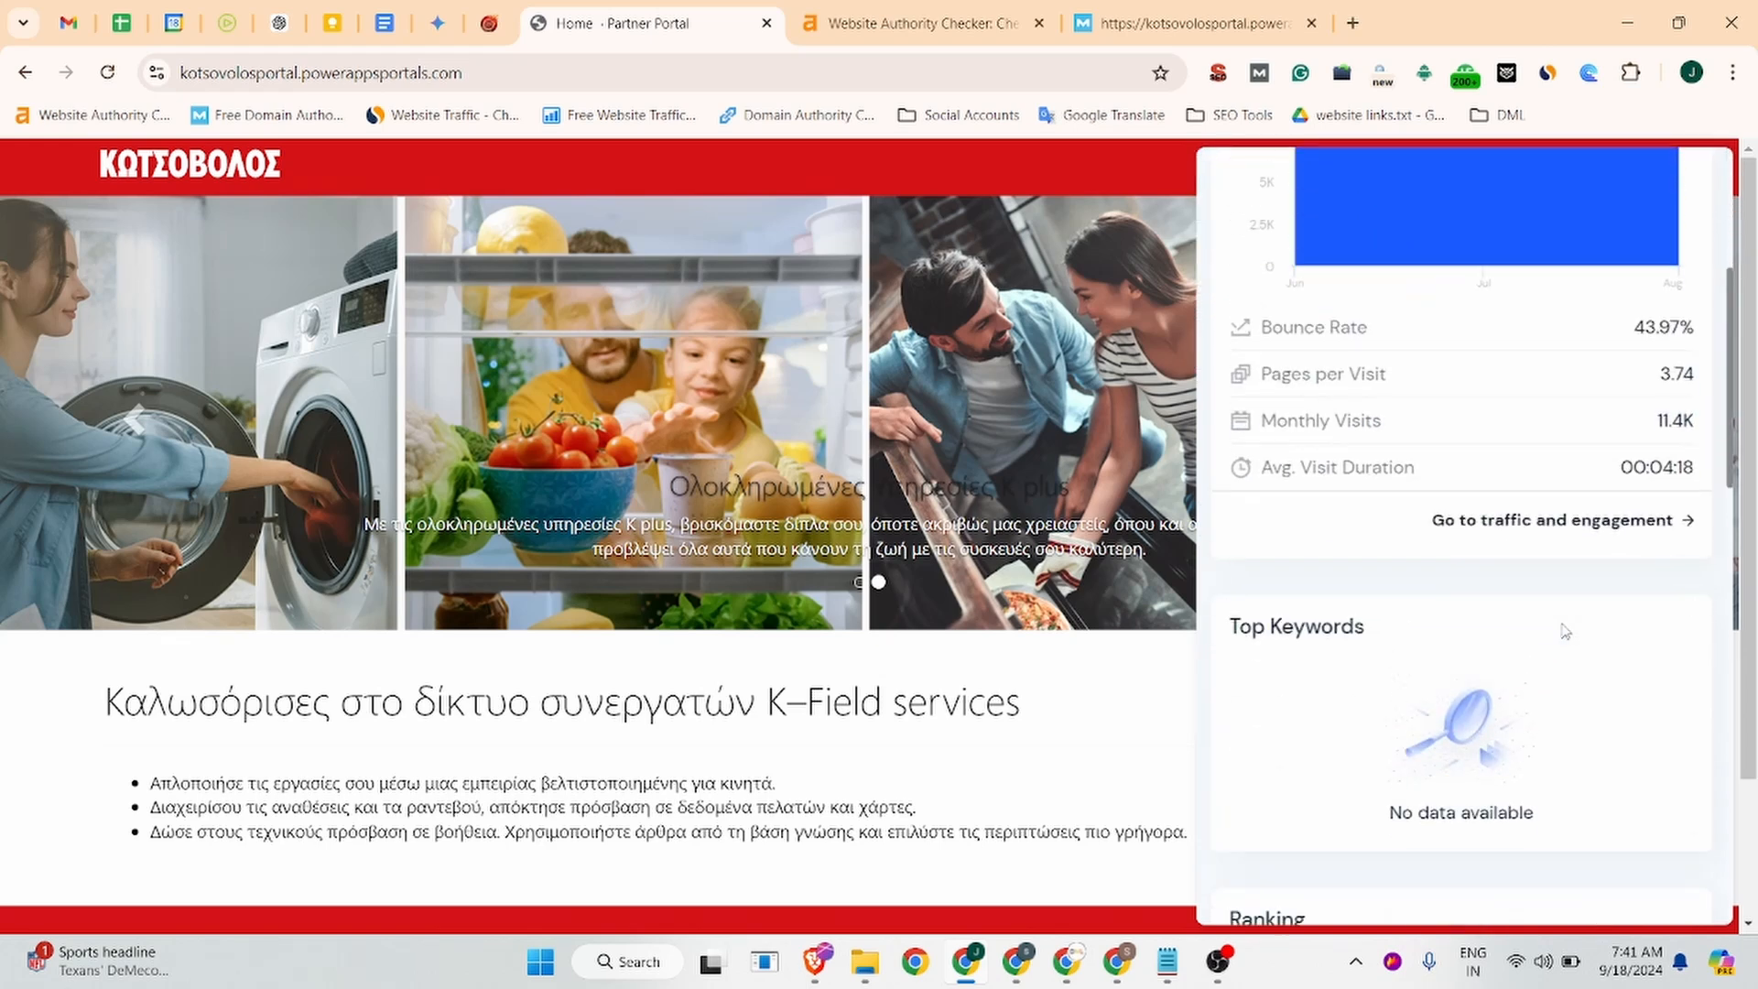
scroll(1560, 630, down, 3)
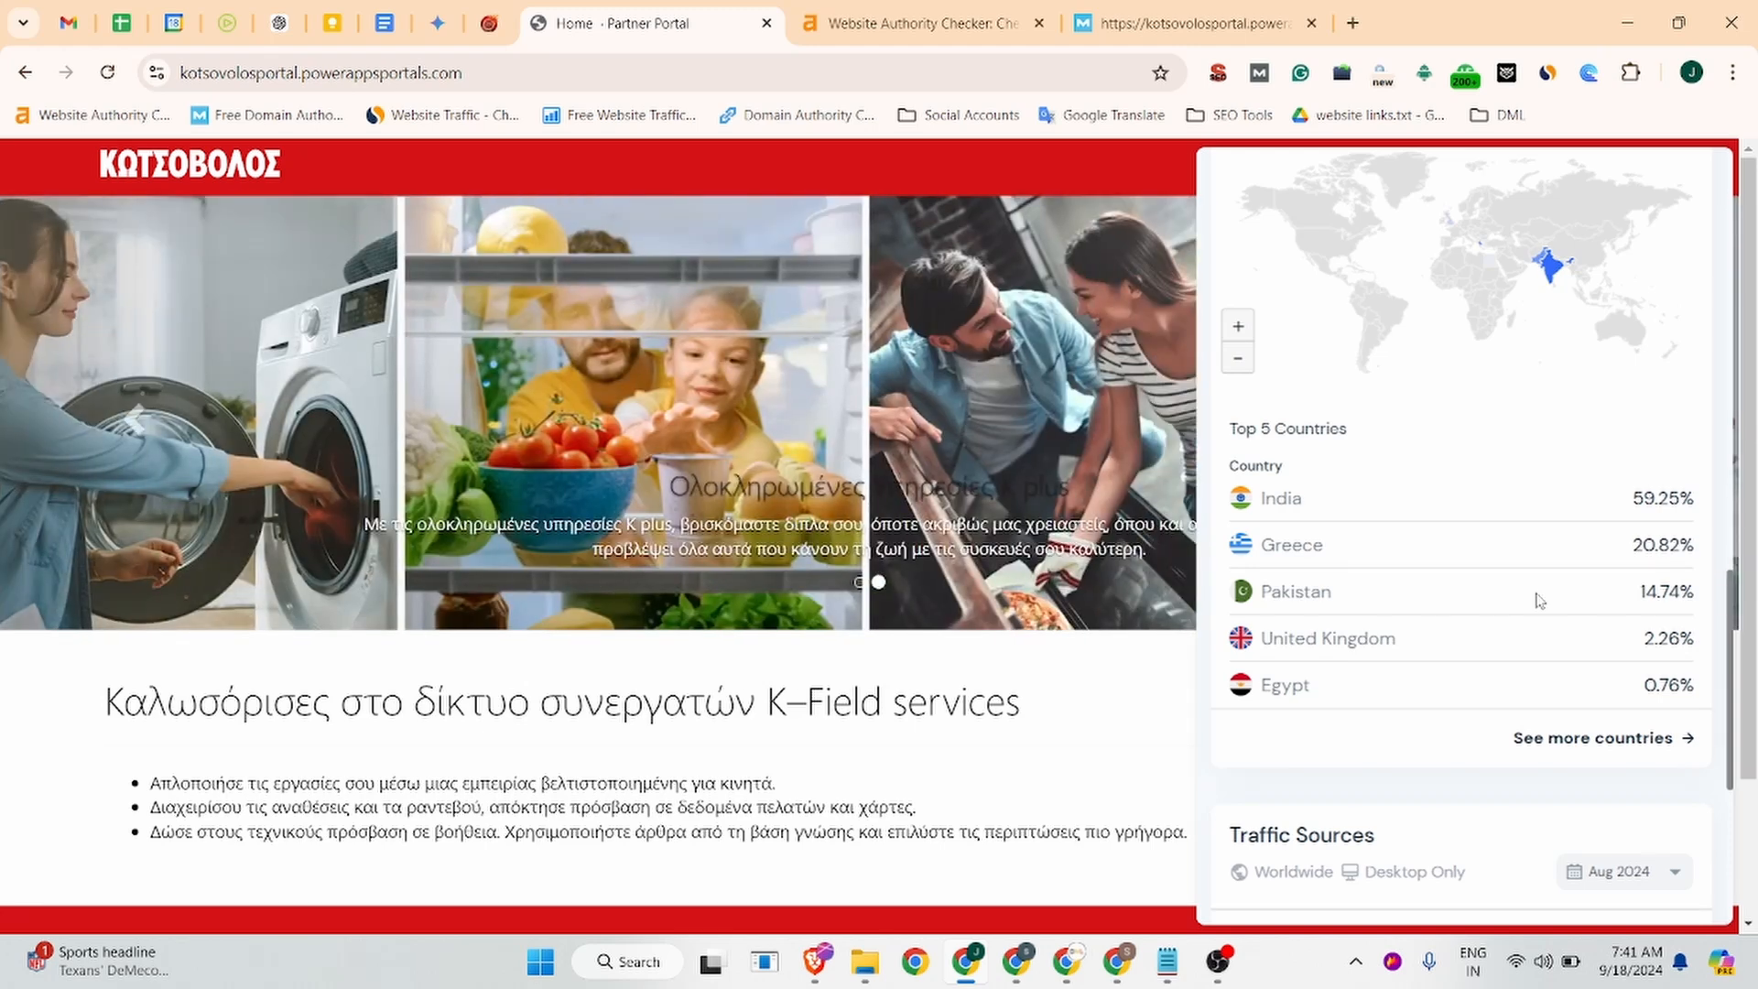
click(652, 461)
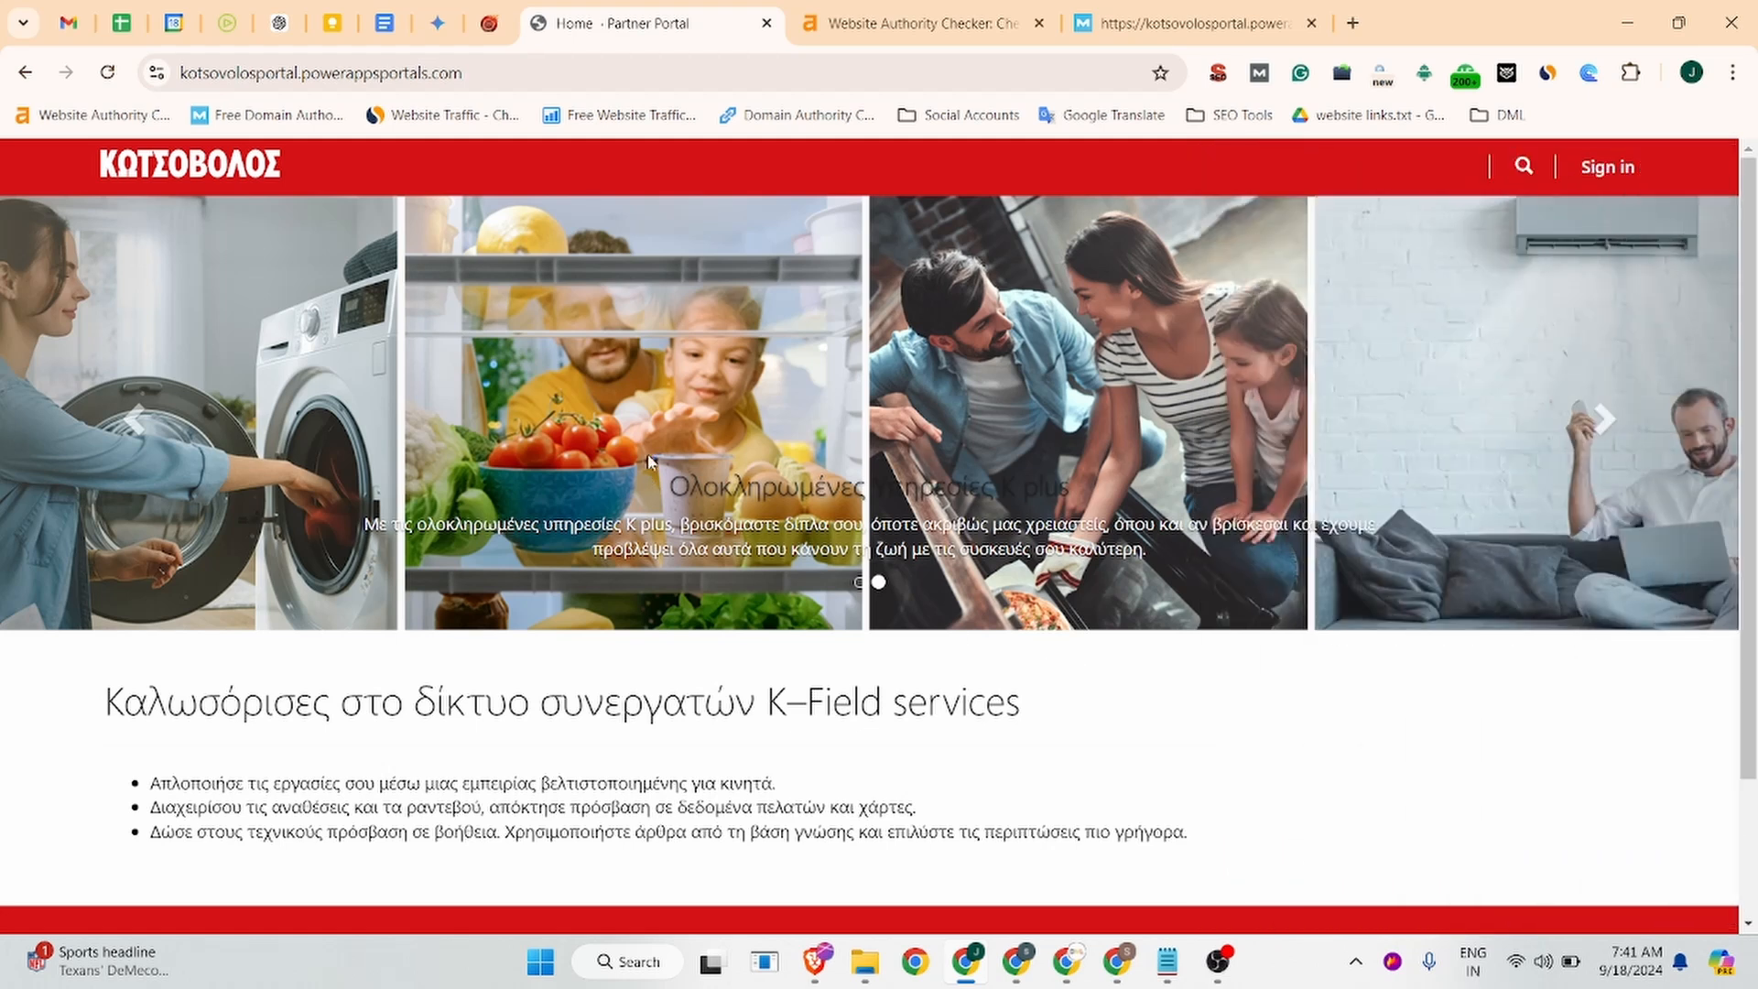
Open the portal's Register form and copy the Google account's email address.
click(1622, 172)
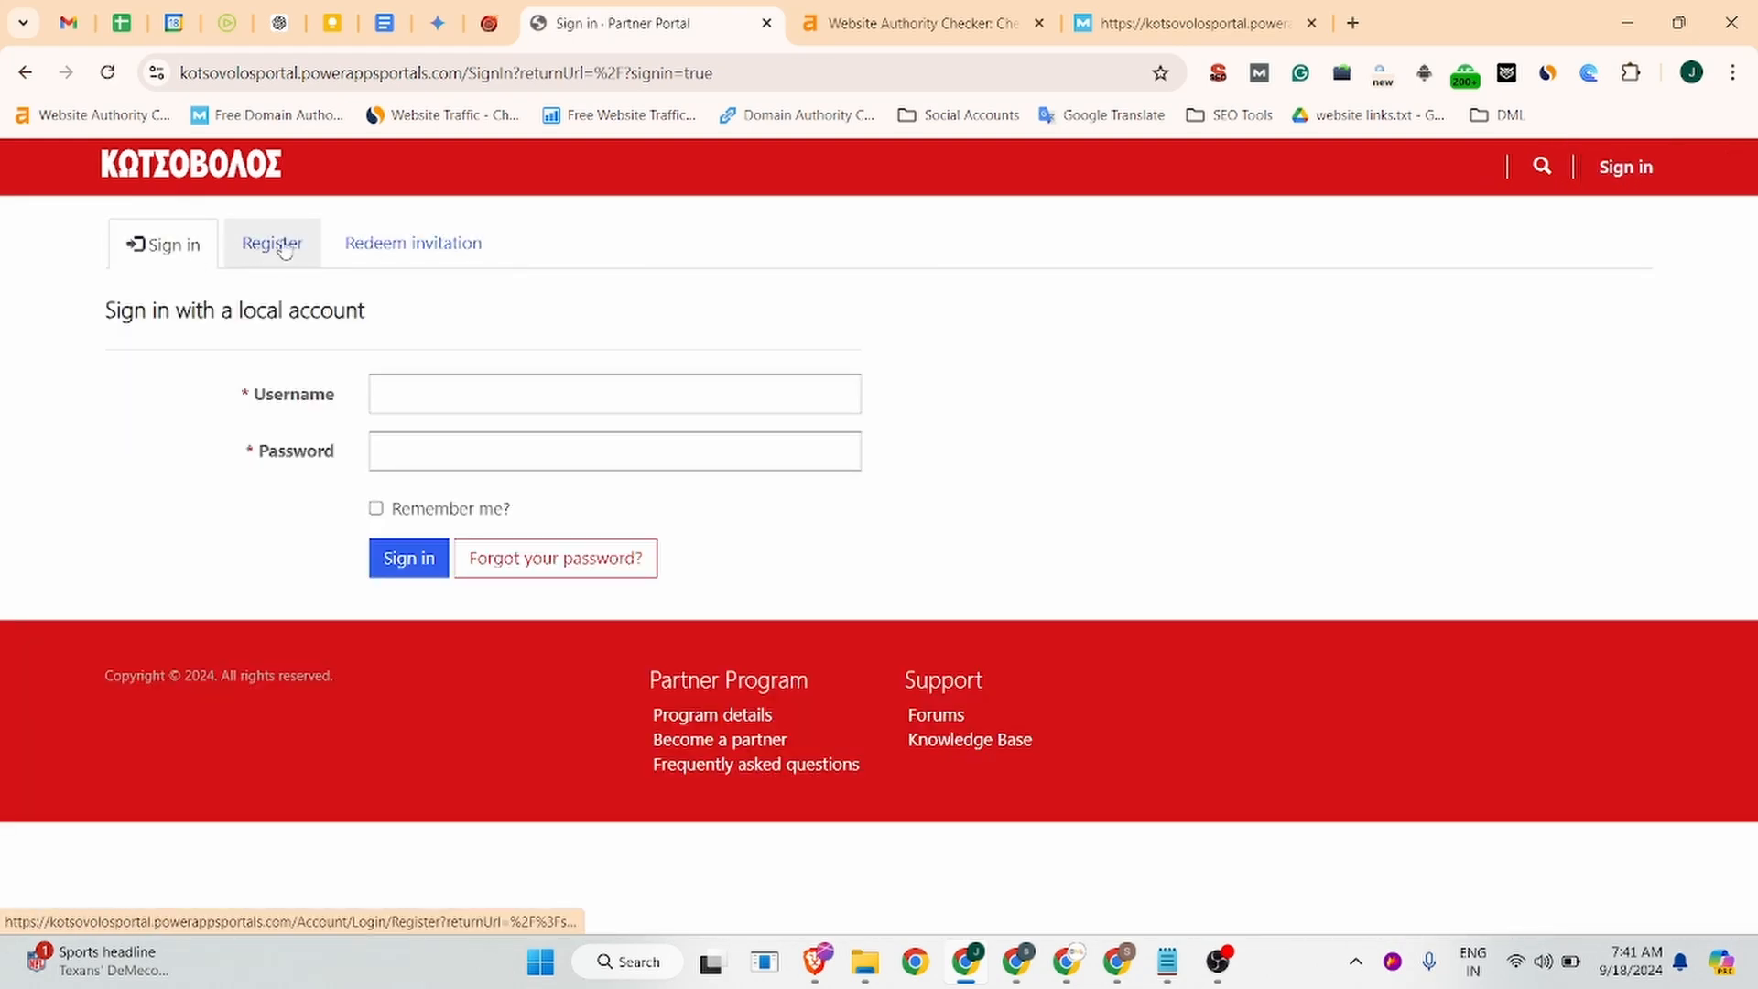
click(284, 250)
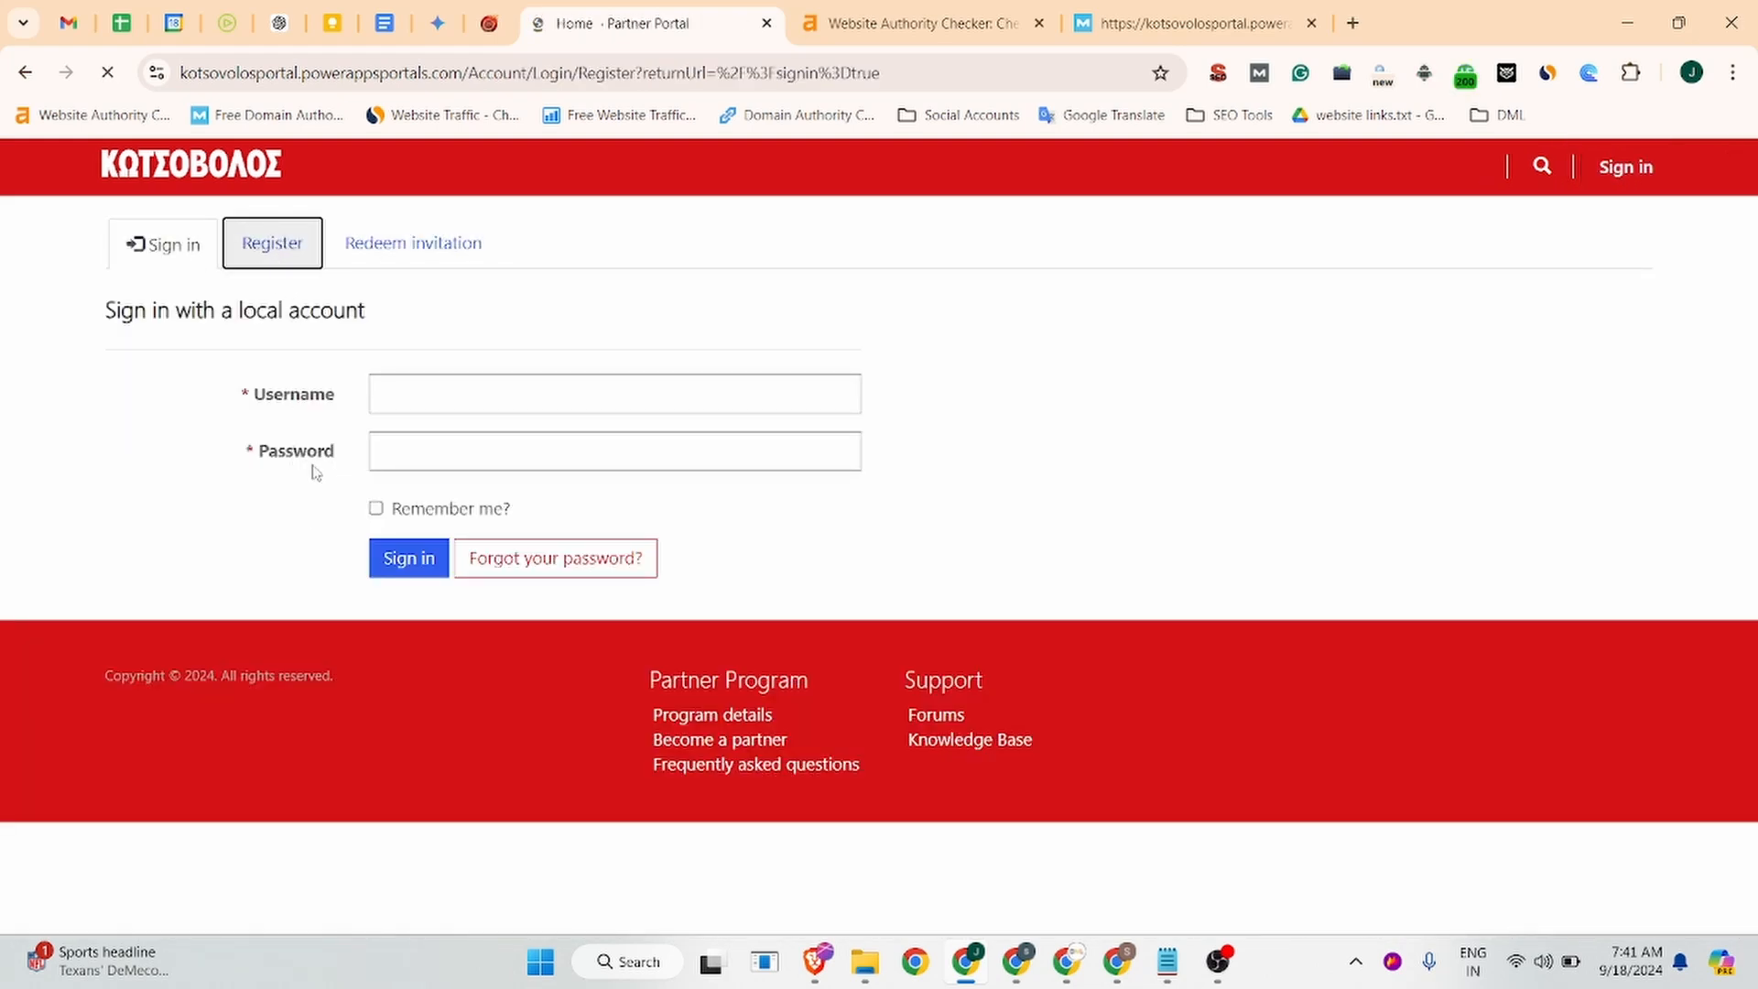
click(404, 394)
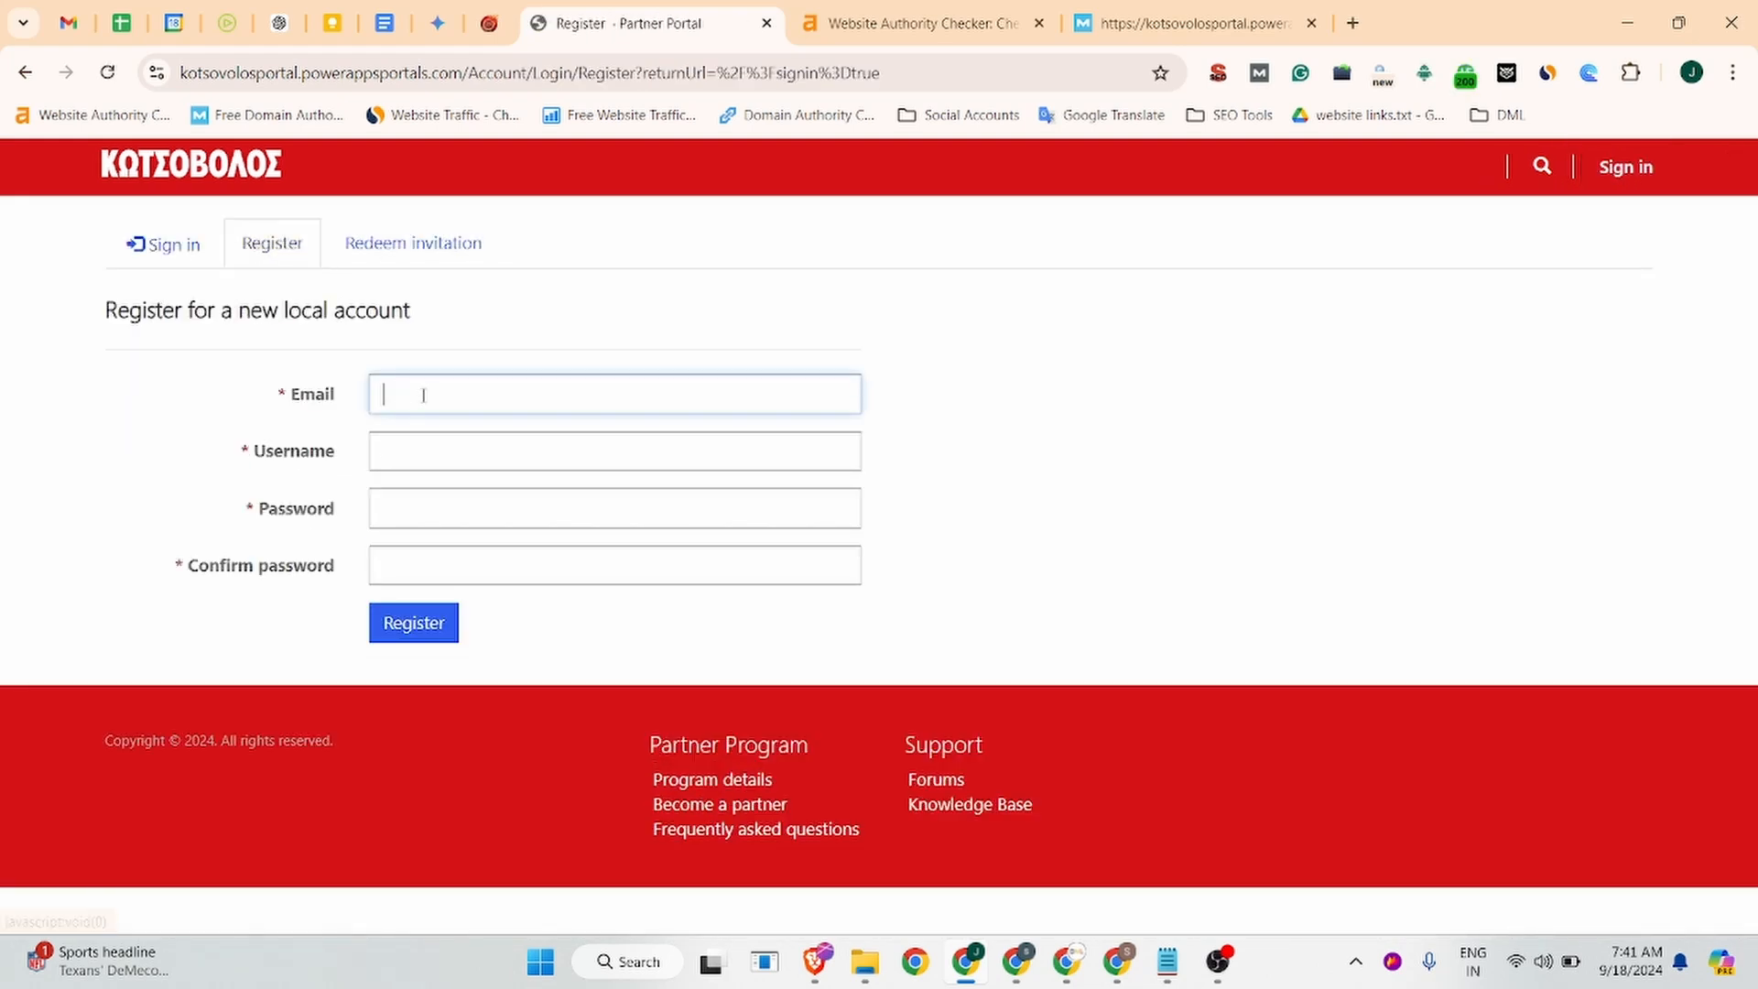
click(57, 20)
click(1691, 72)
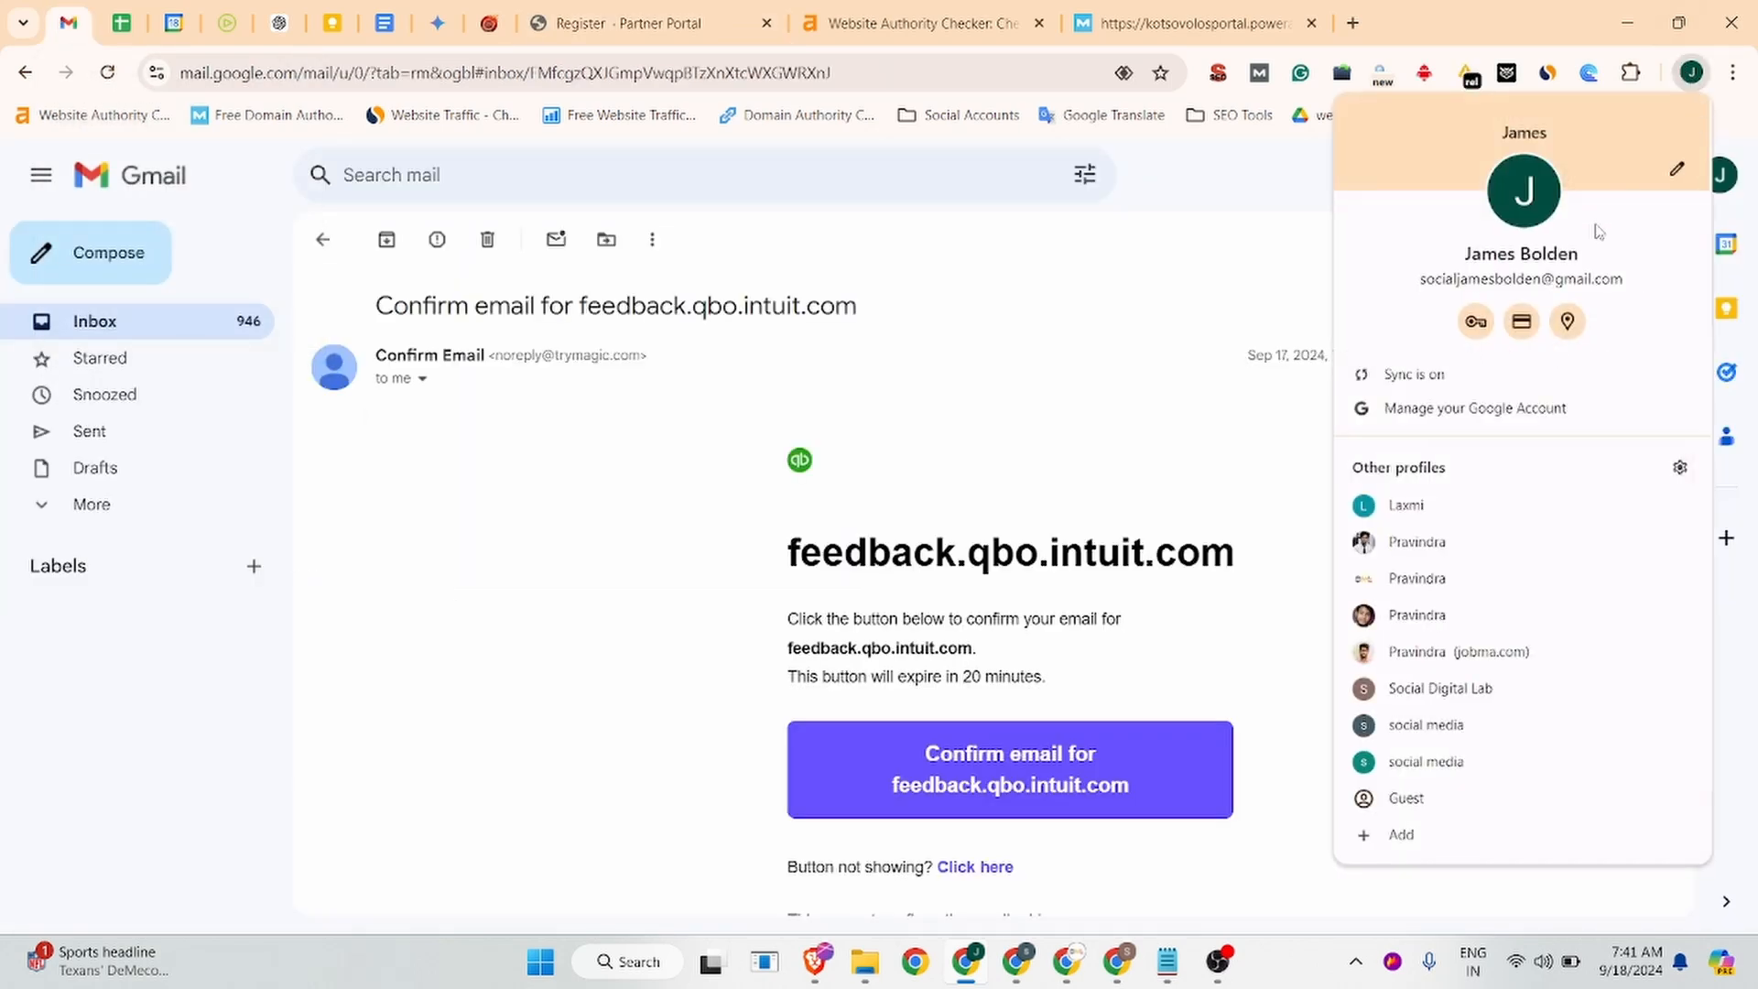
click(1152, 243)
click(1730, 187)
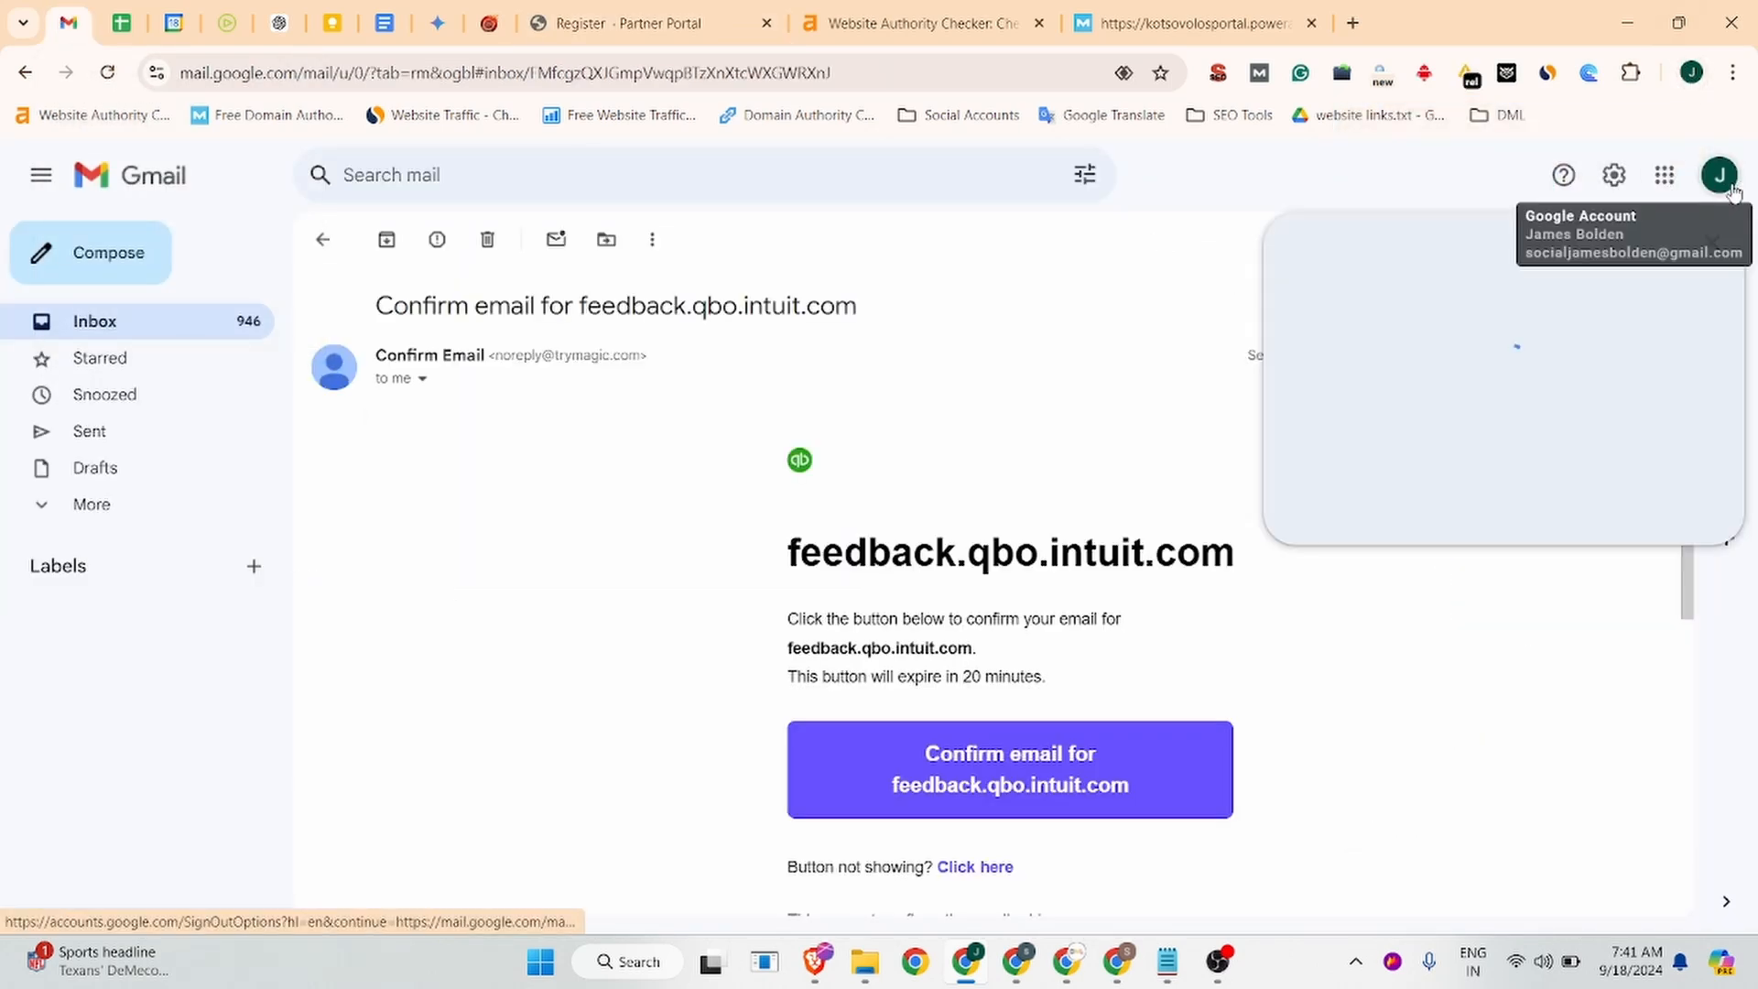
drag(1384, 243, 1623, 245)
key(ctrl+c)
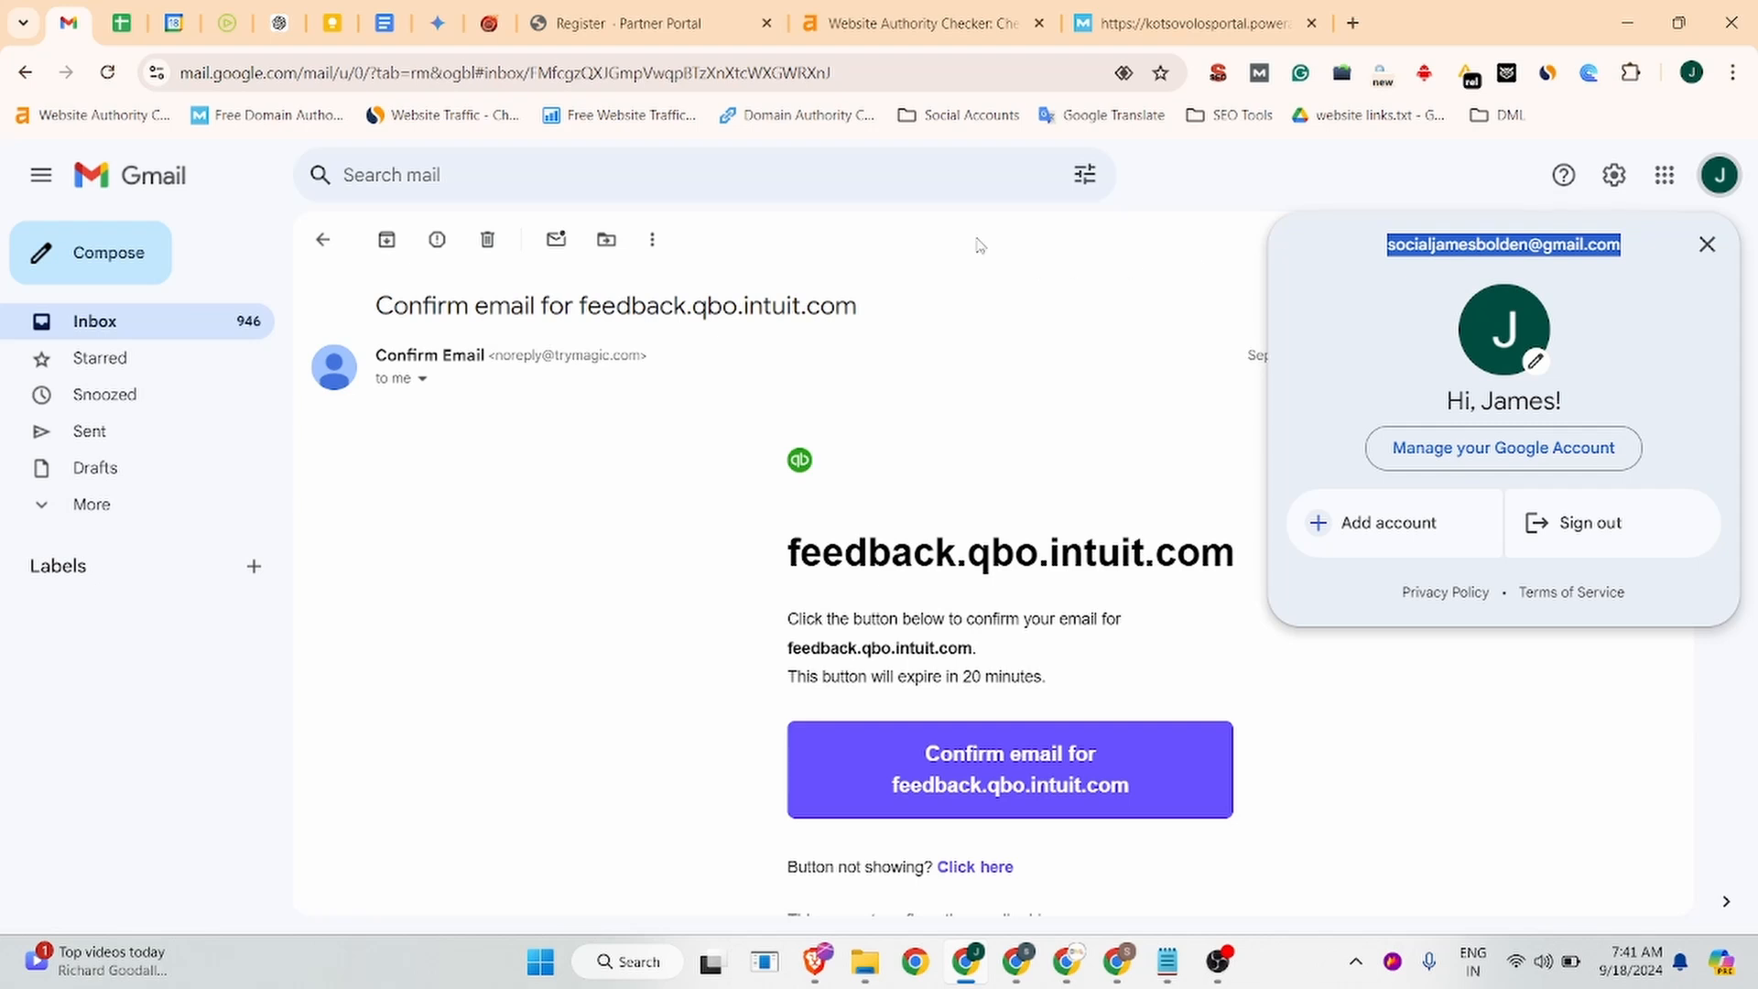
Register the account with that email and a password, save the password, and open Forums.
click(615, 16)
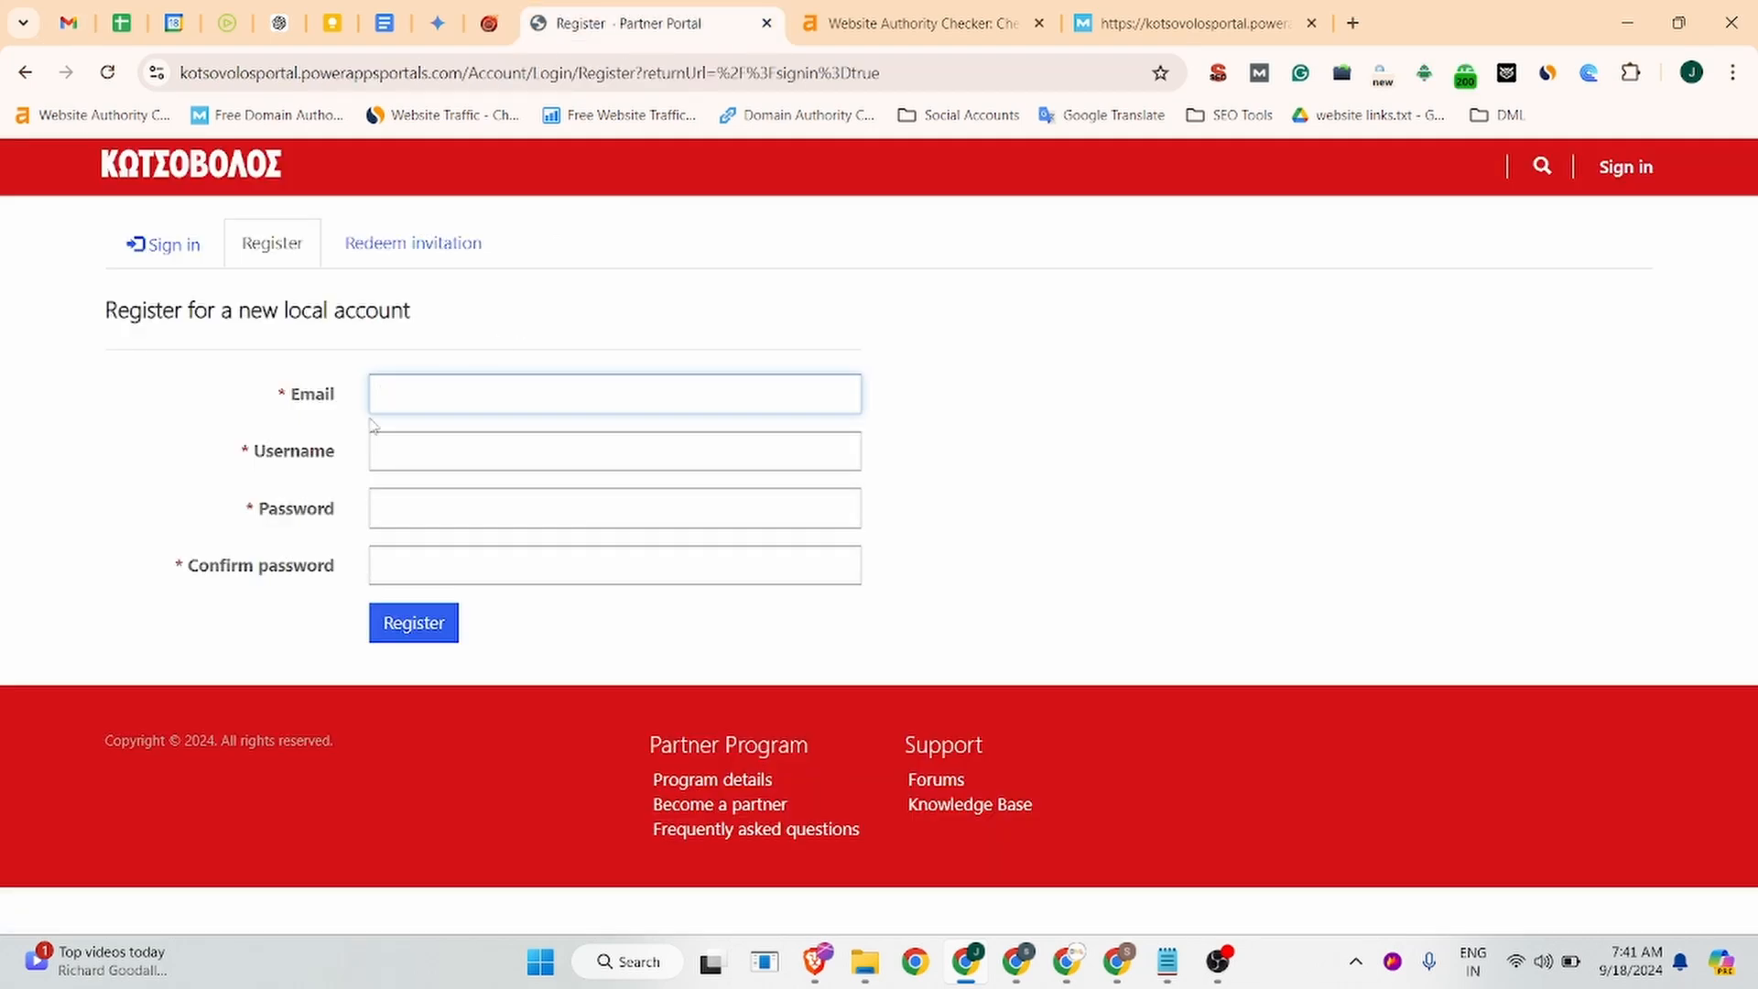
key(ctrl+v)
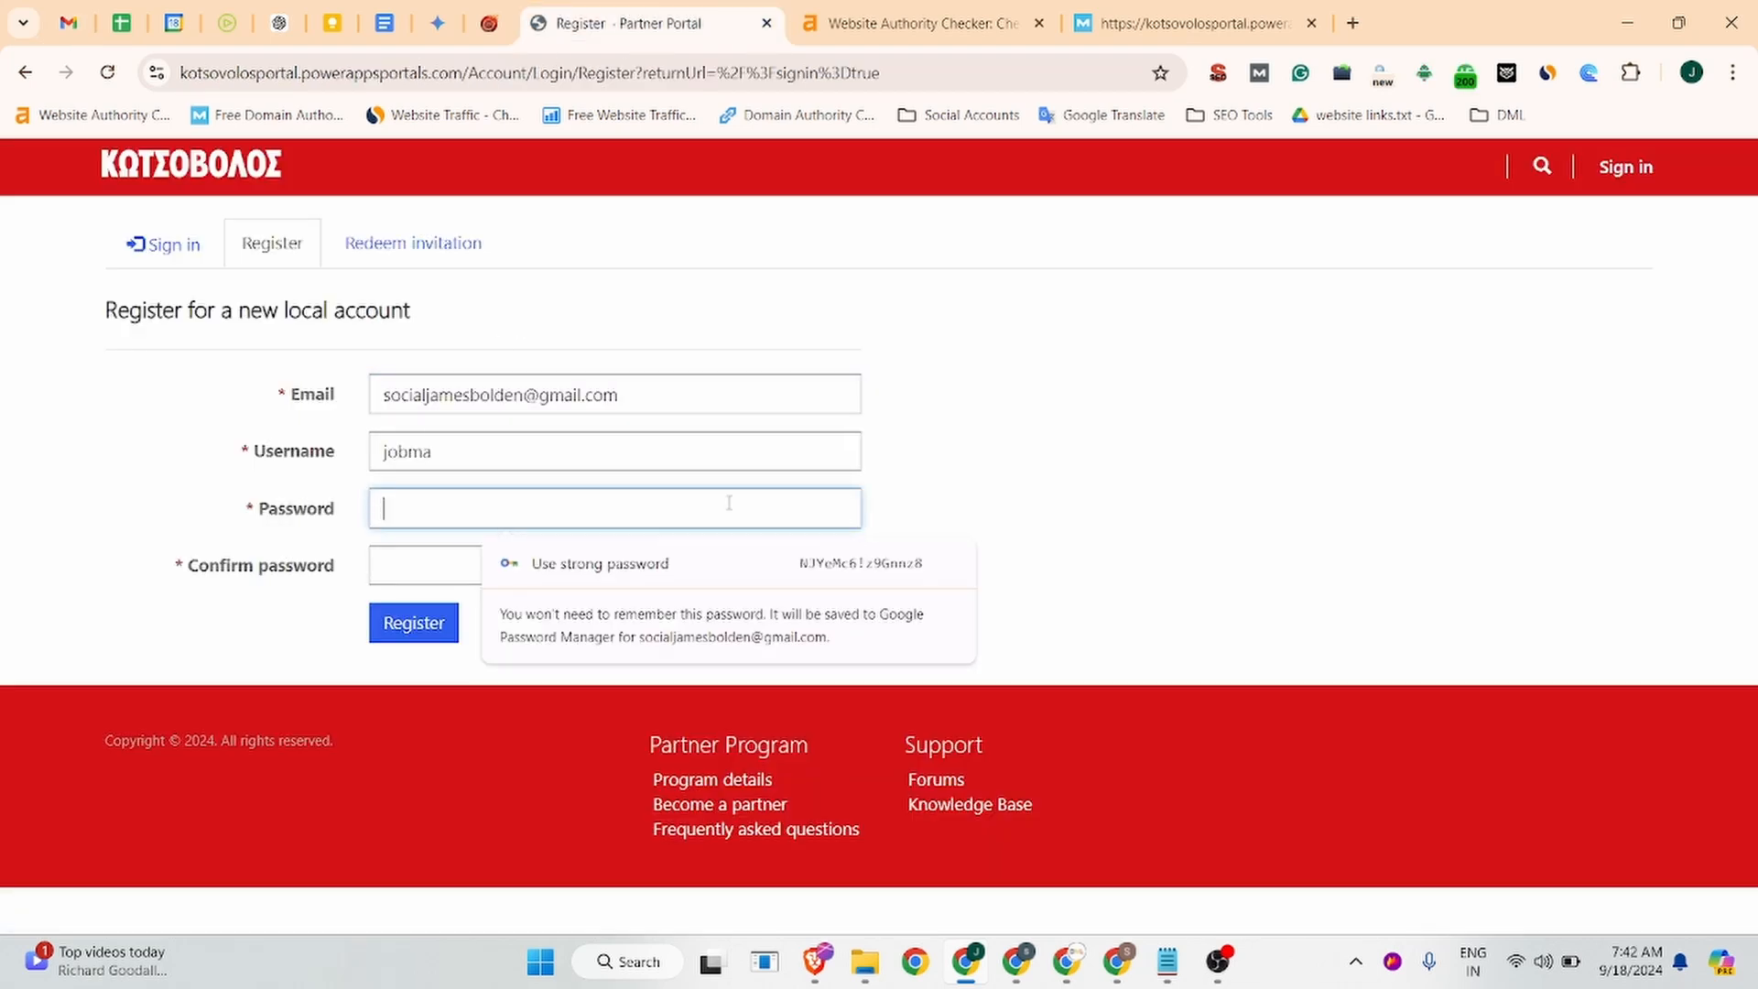
text(••••••)
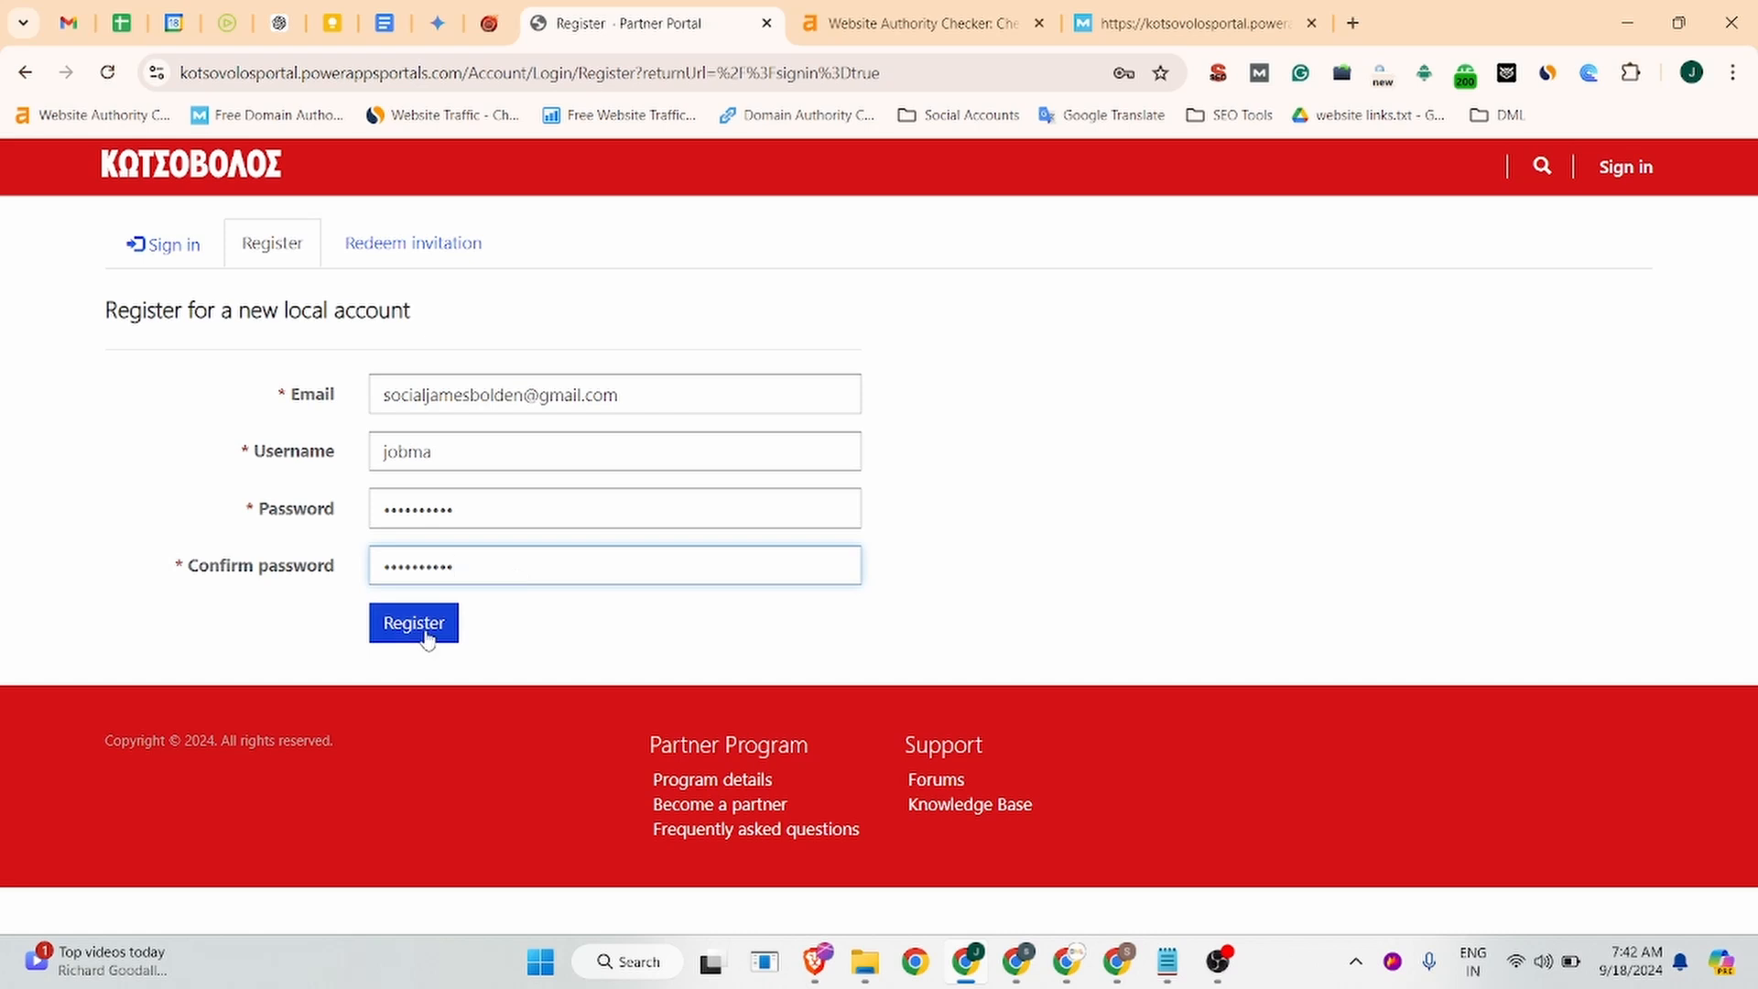
click(423, 630)
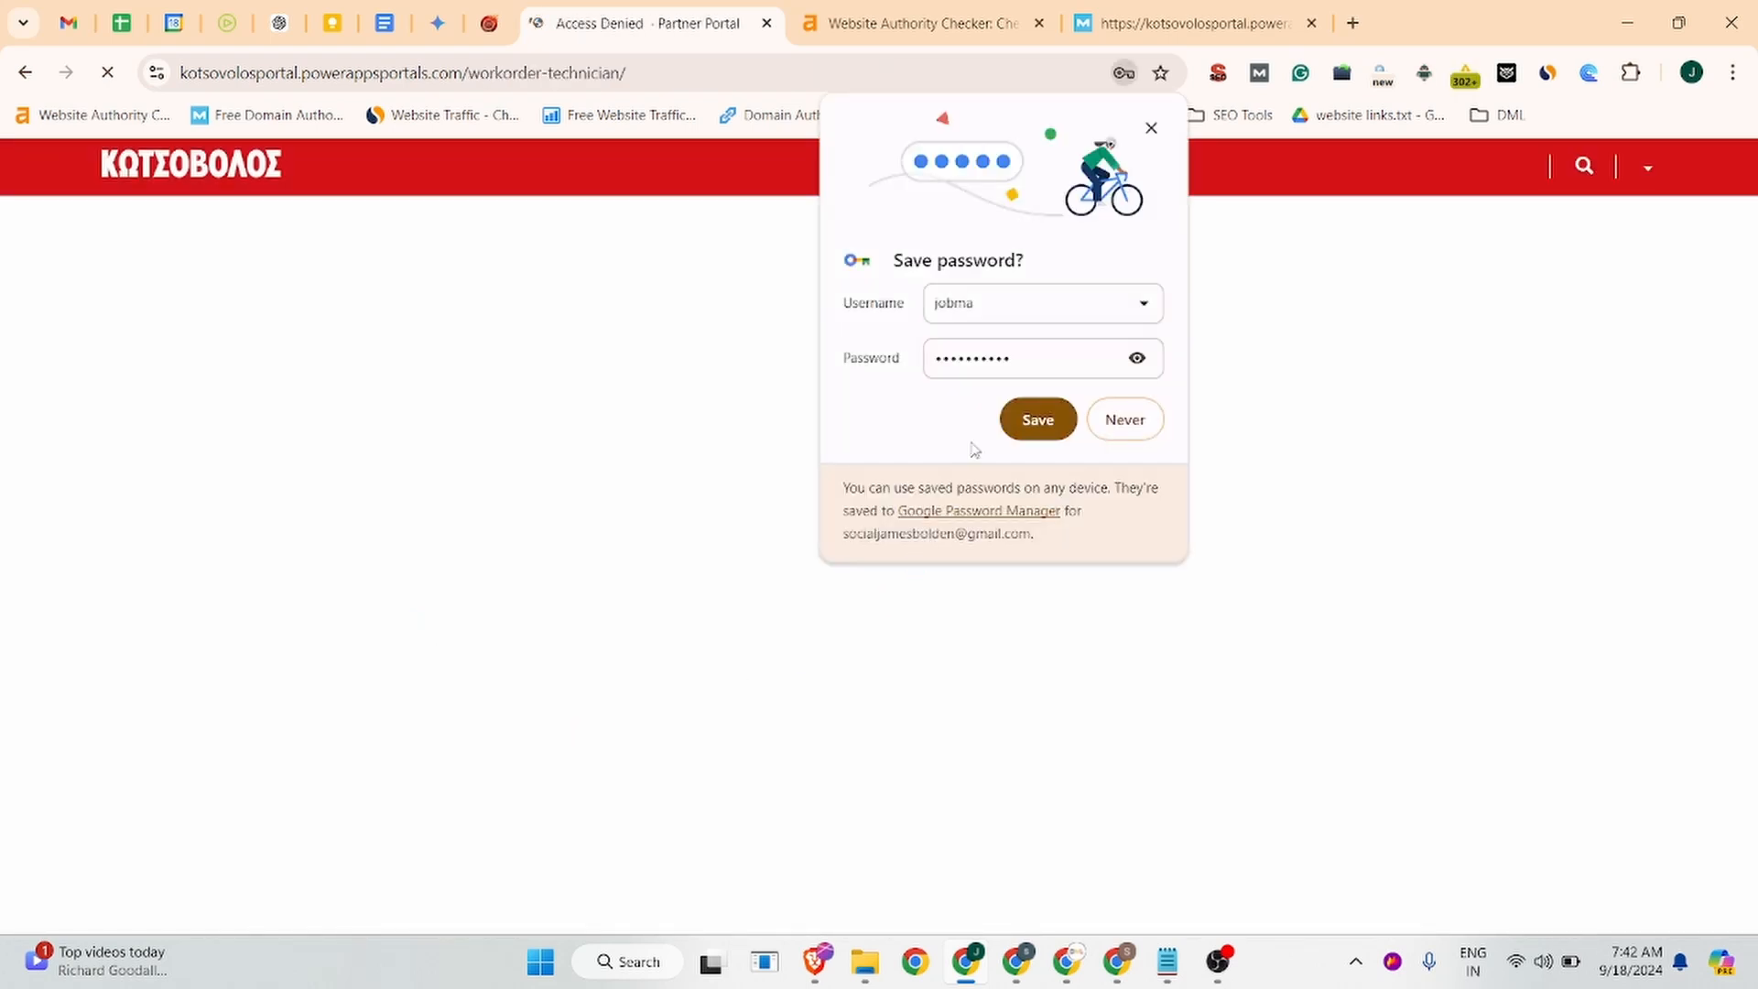
click(1035, 420)
click(1647, 167)
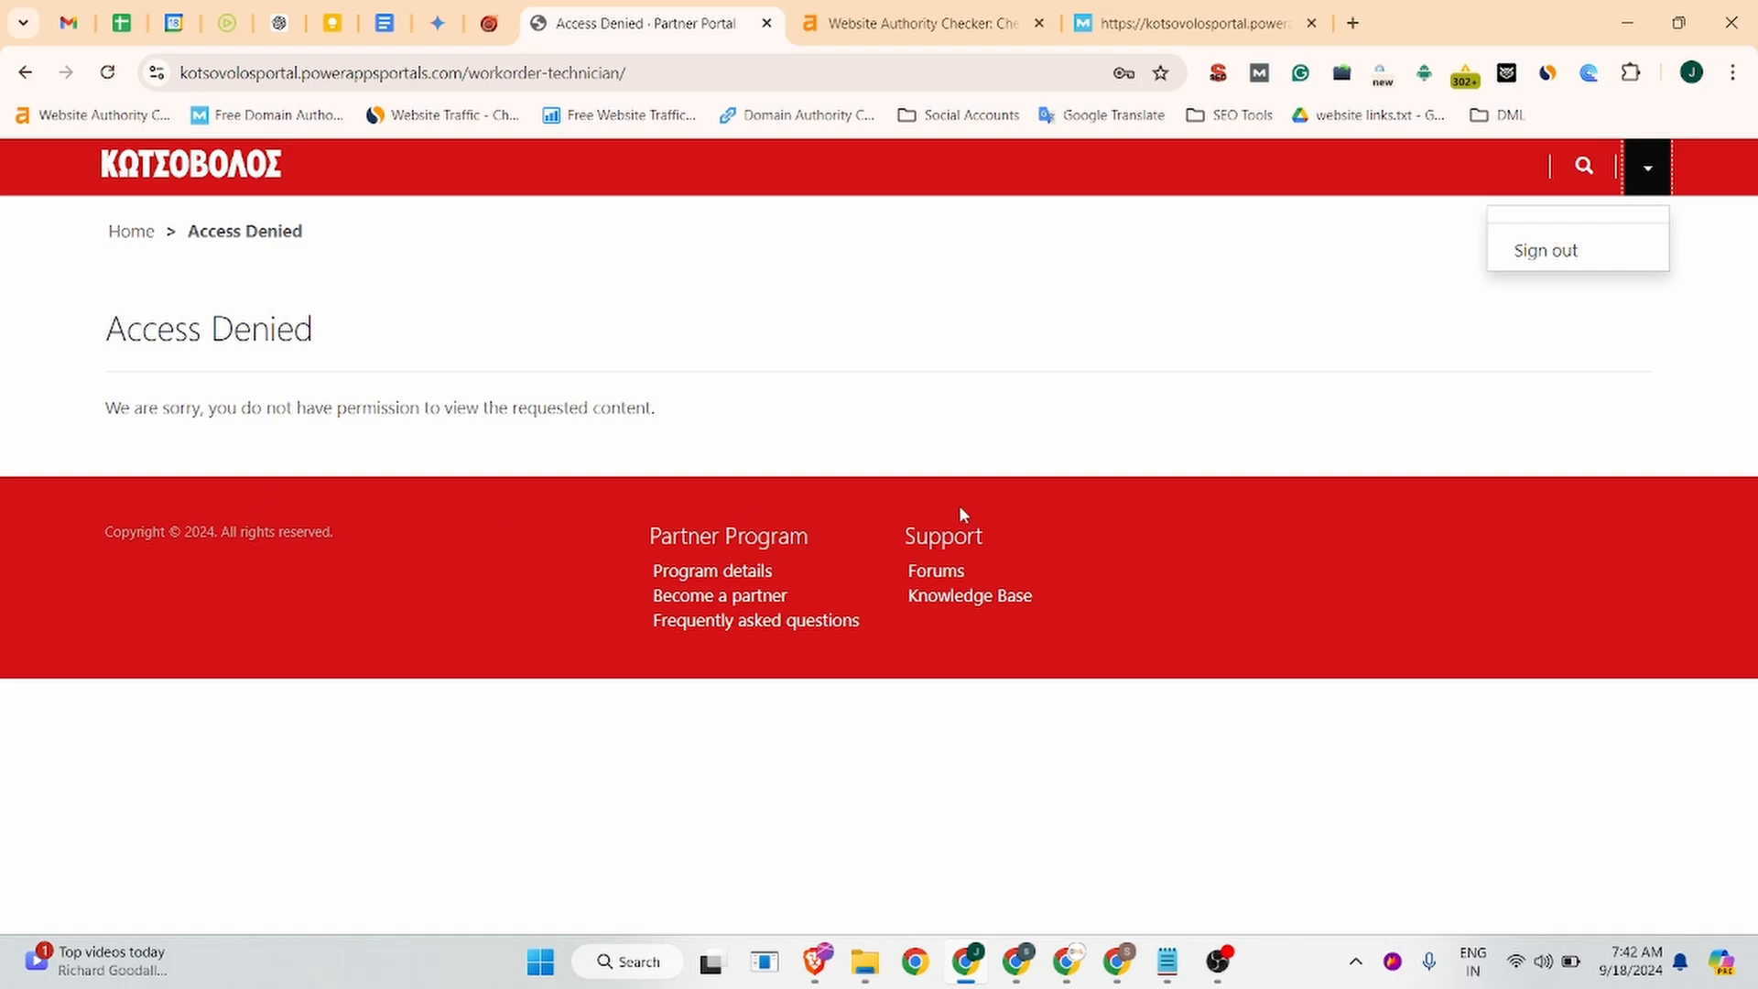
click(943, 570)
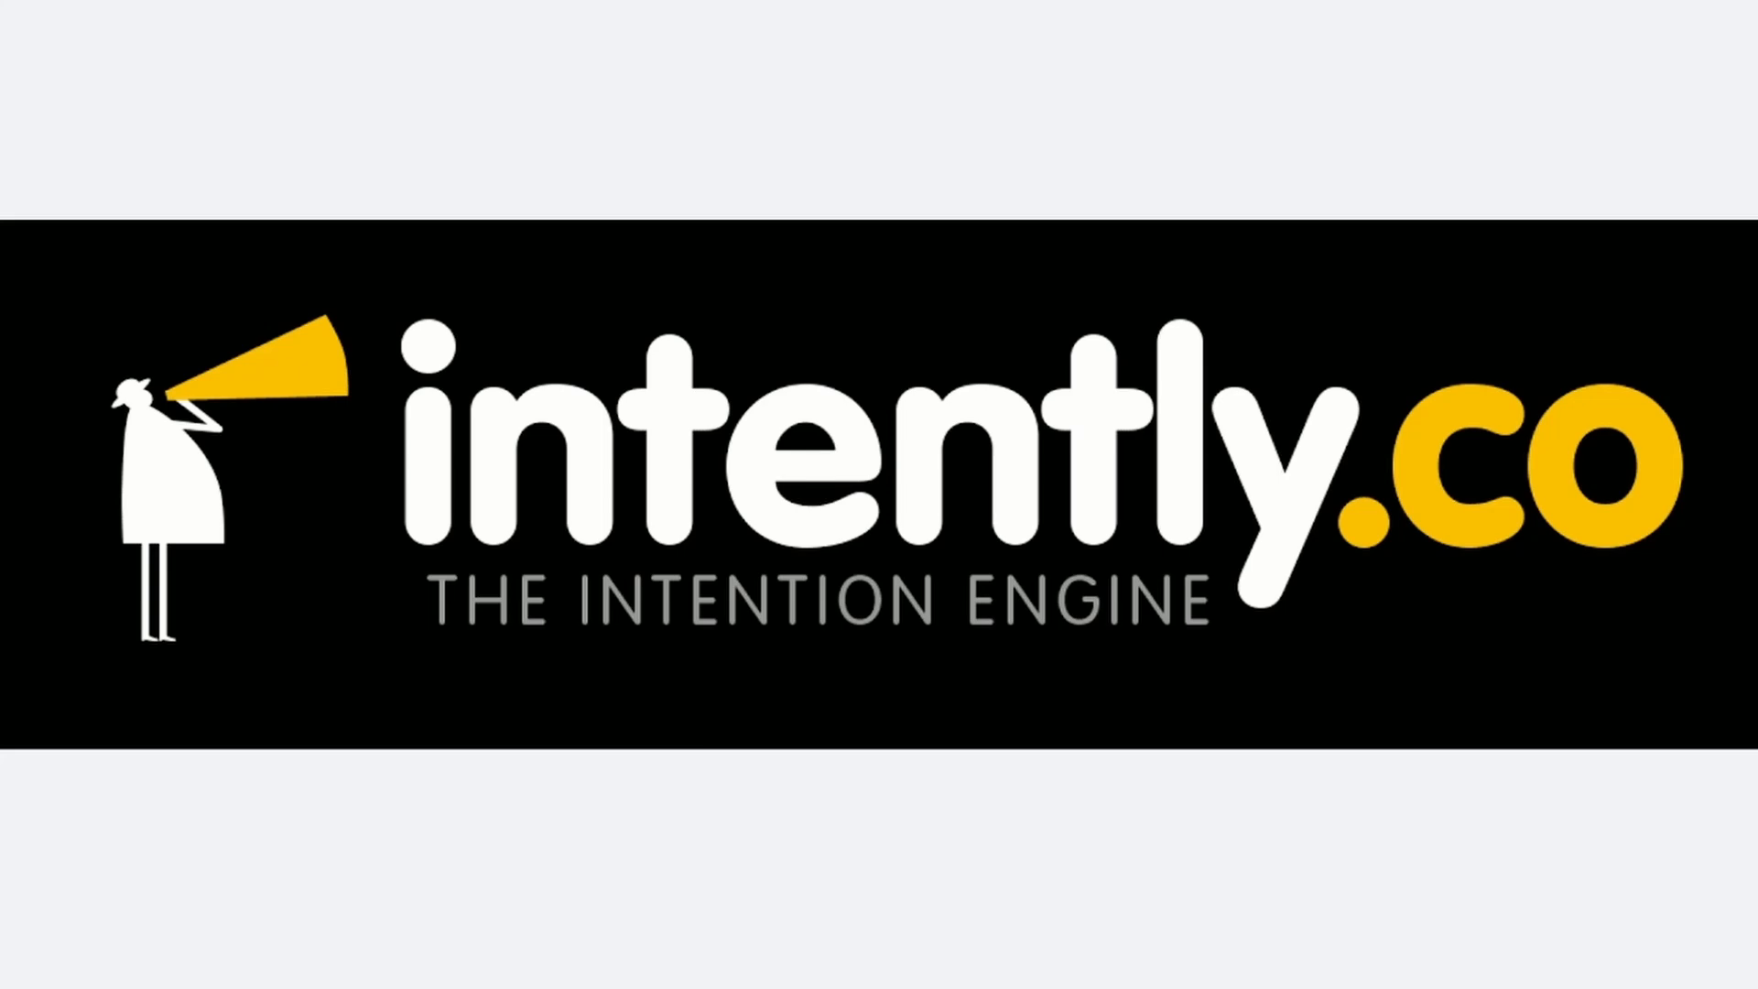
Advance the sponsor slides past Articles to the $110-per-3-months Agency subscription slide.
key(Right)
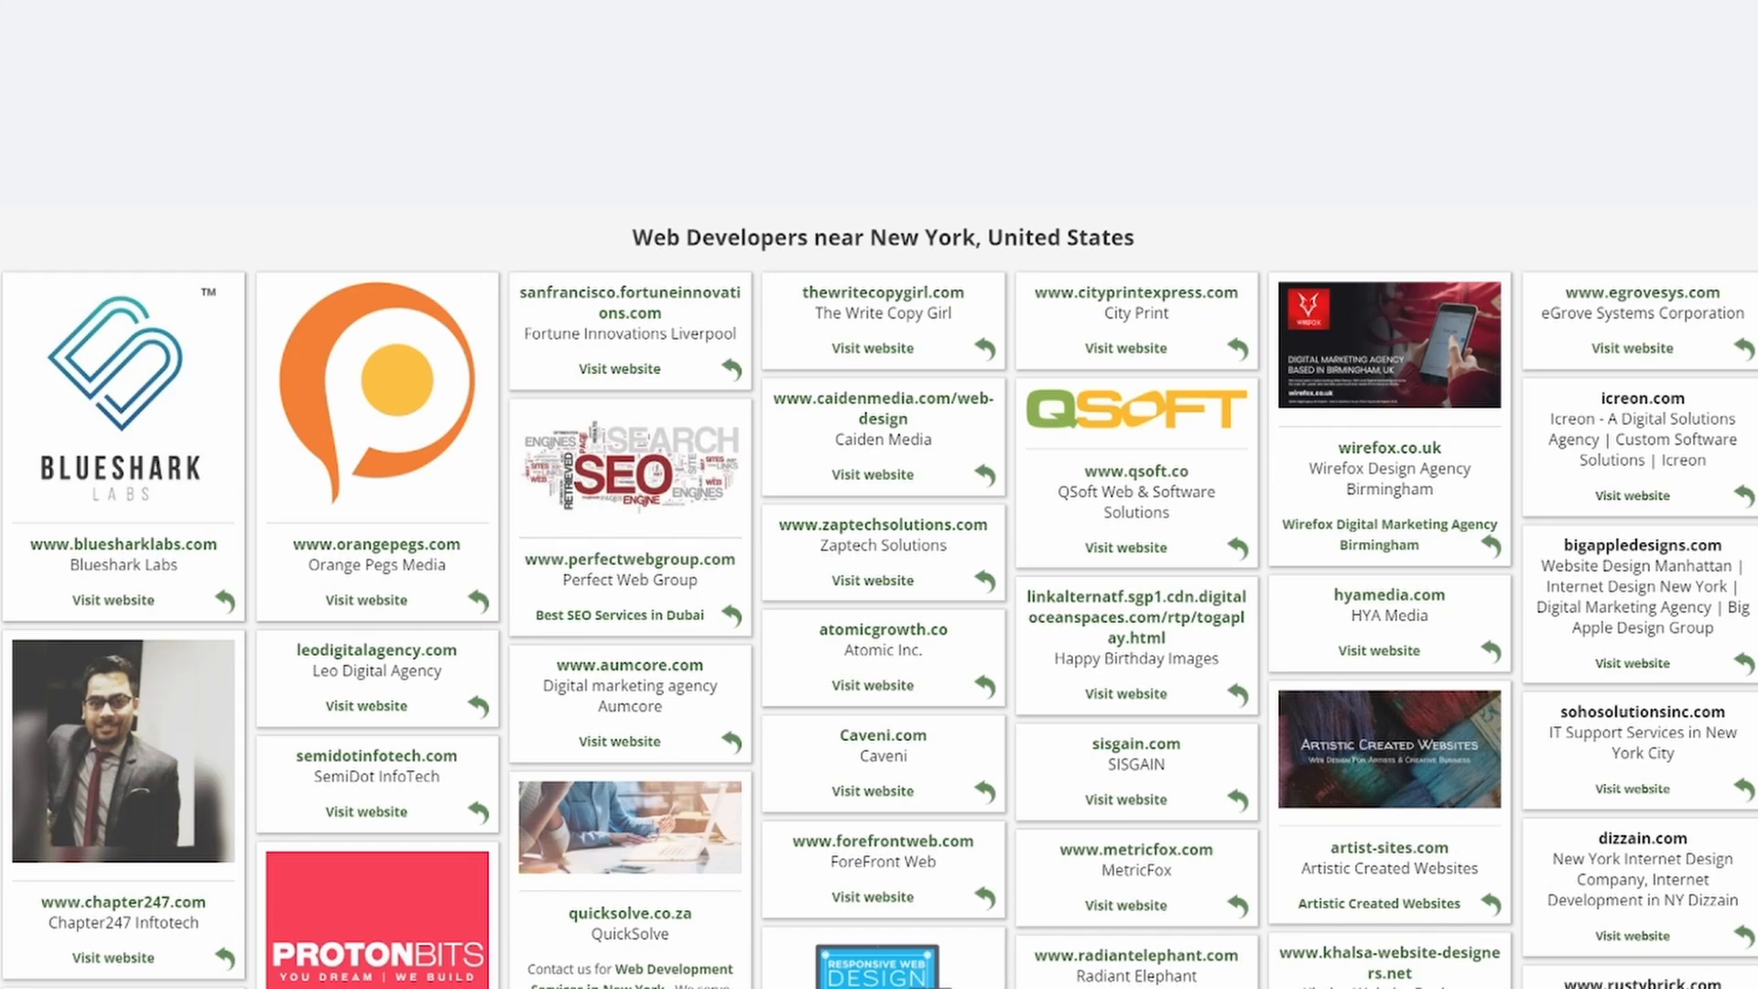
key(Right)
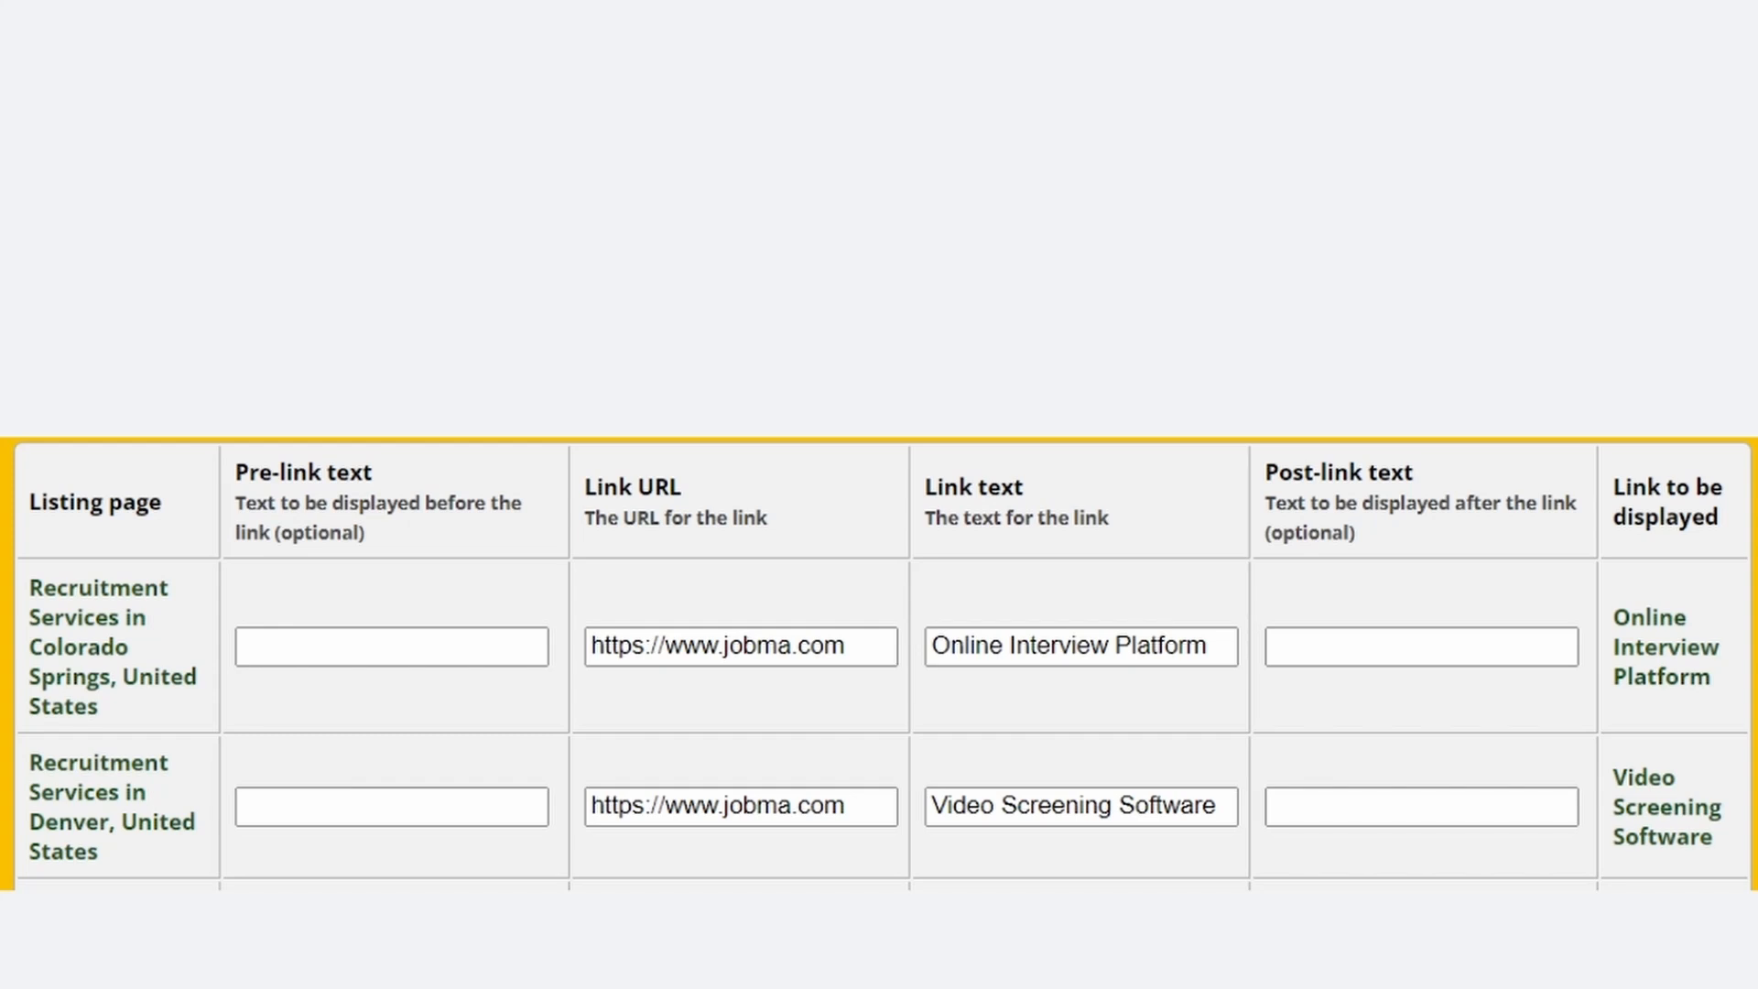
key(Right)
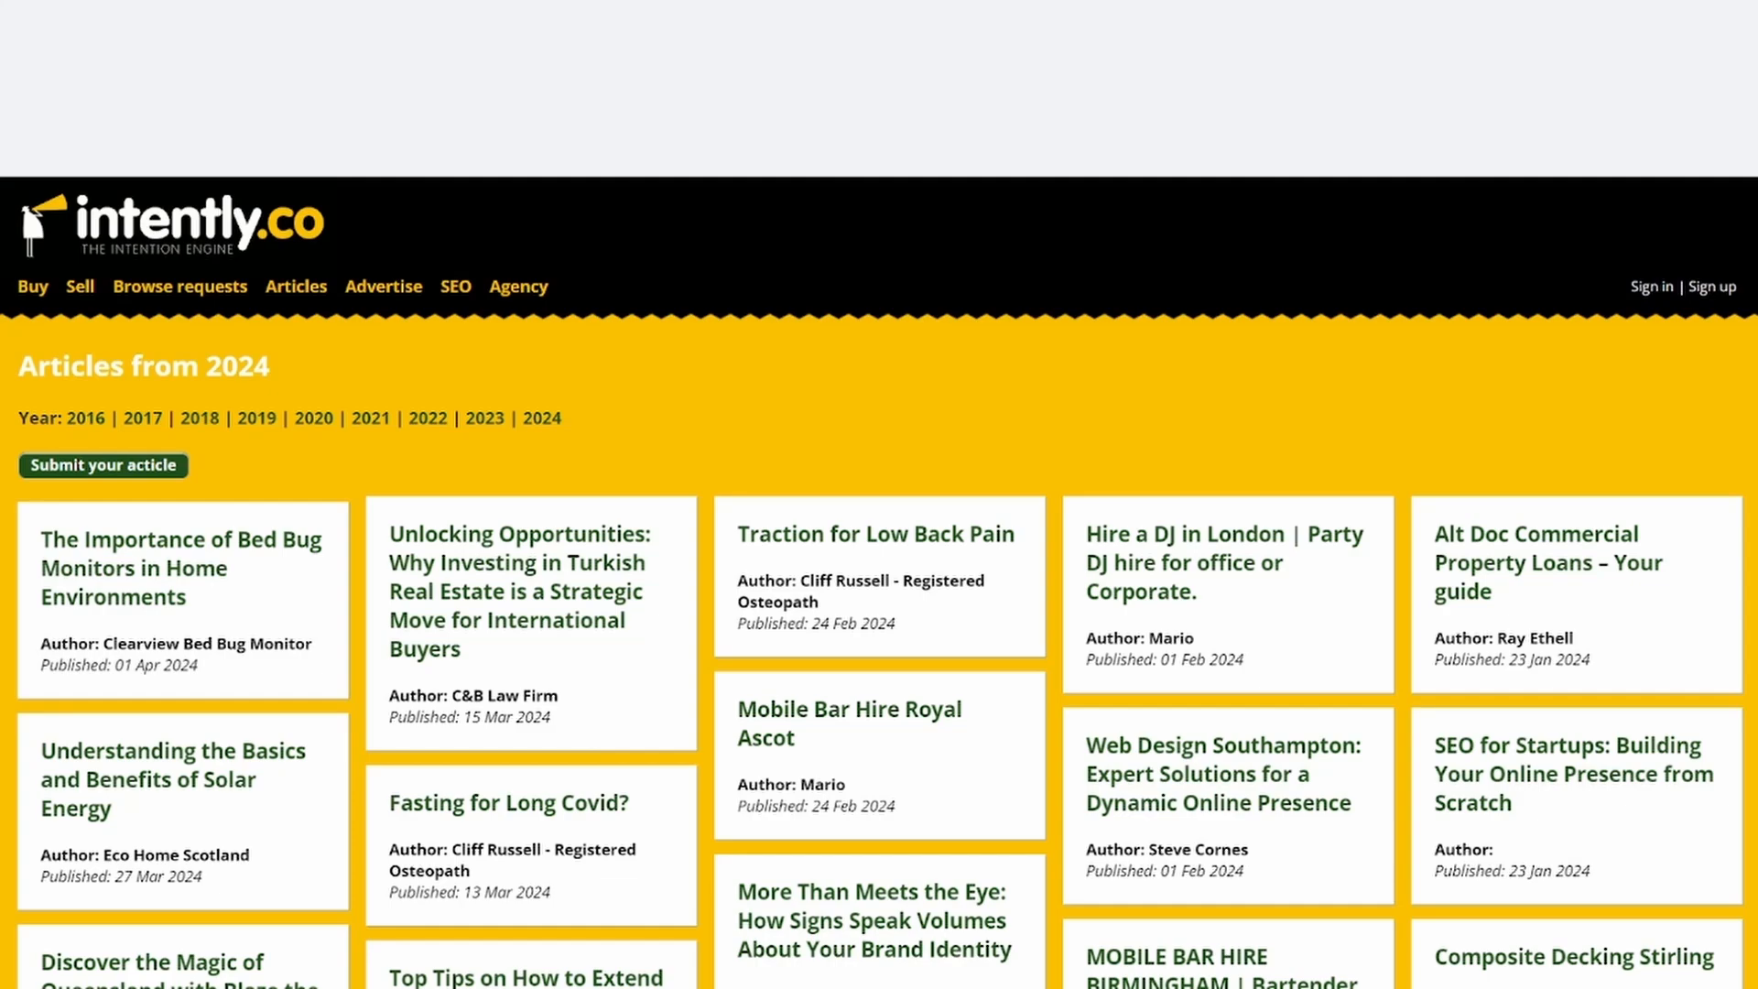
key(Right)
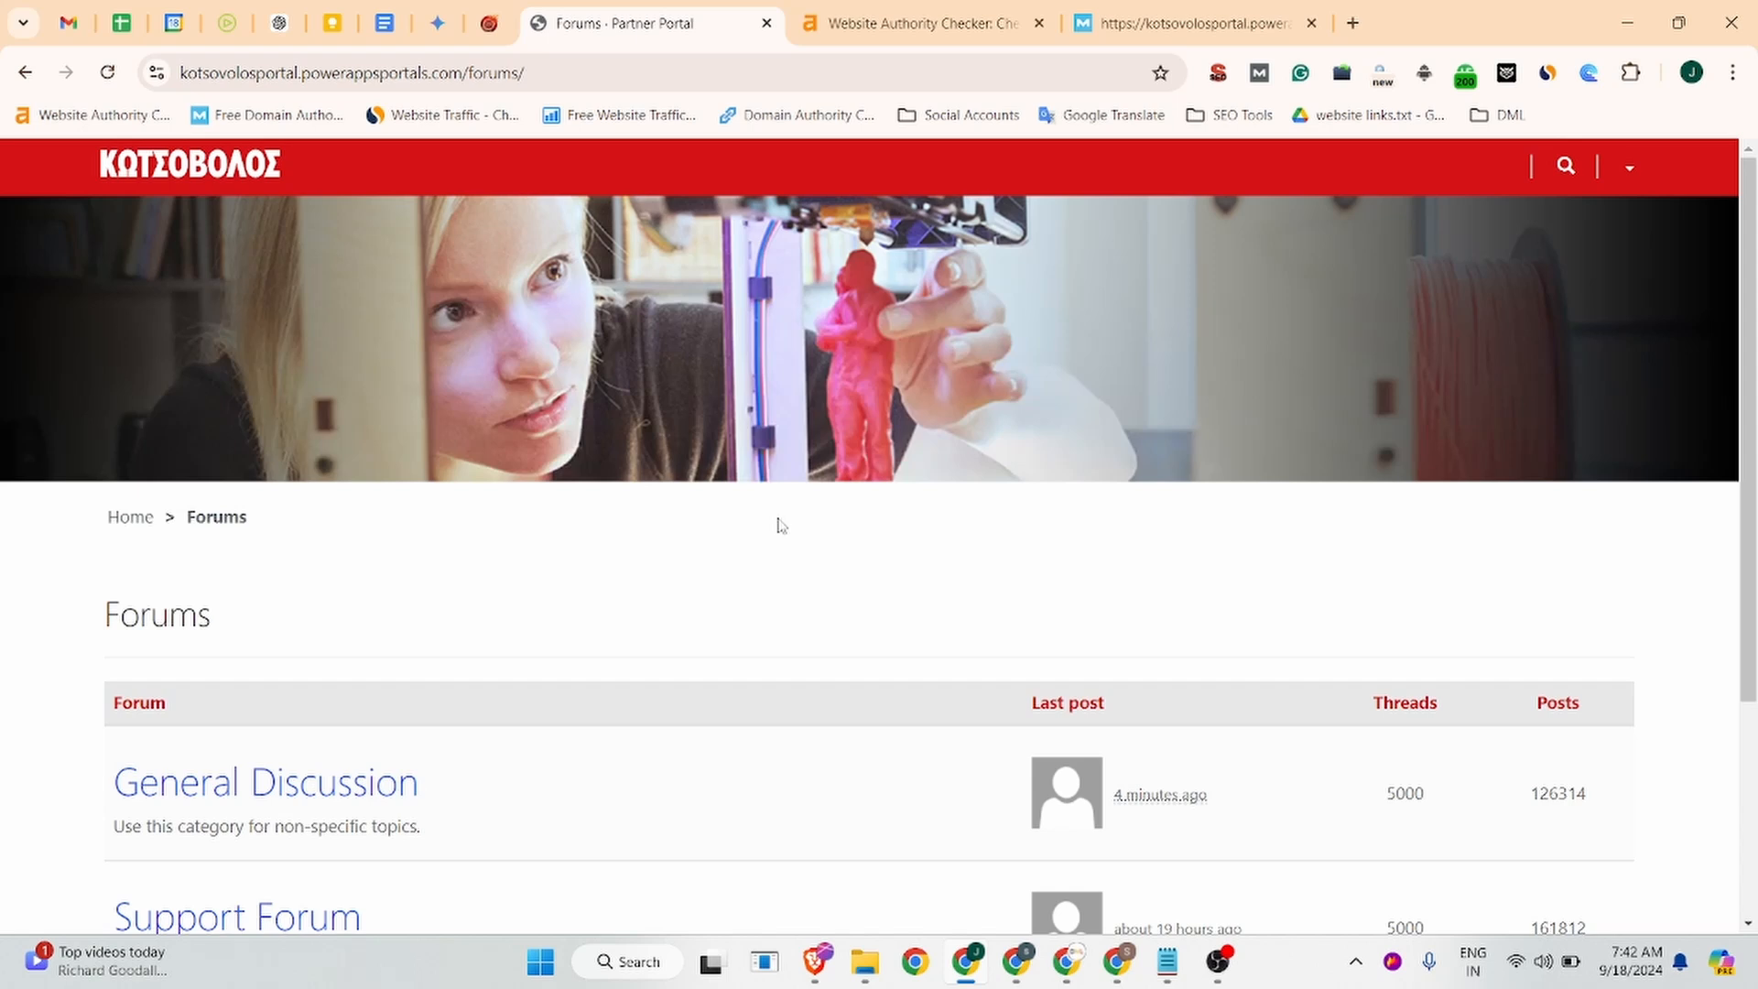
Start a new thread in General Discussion and put the cursor in the Thread title field.
scroll(777, 522, down, 3)
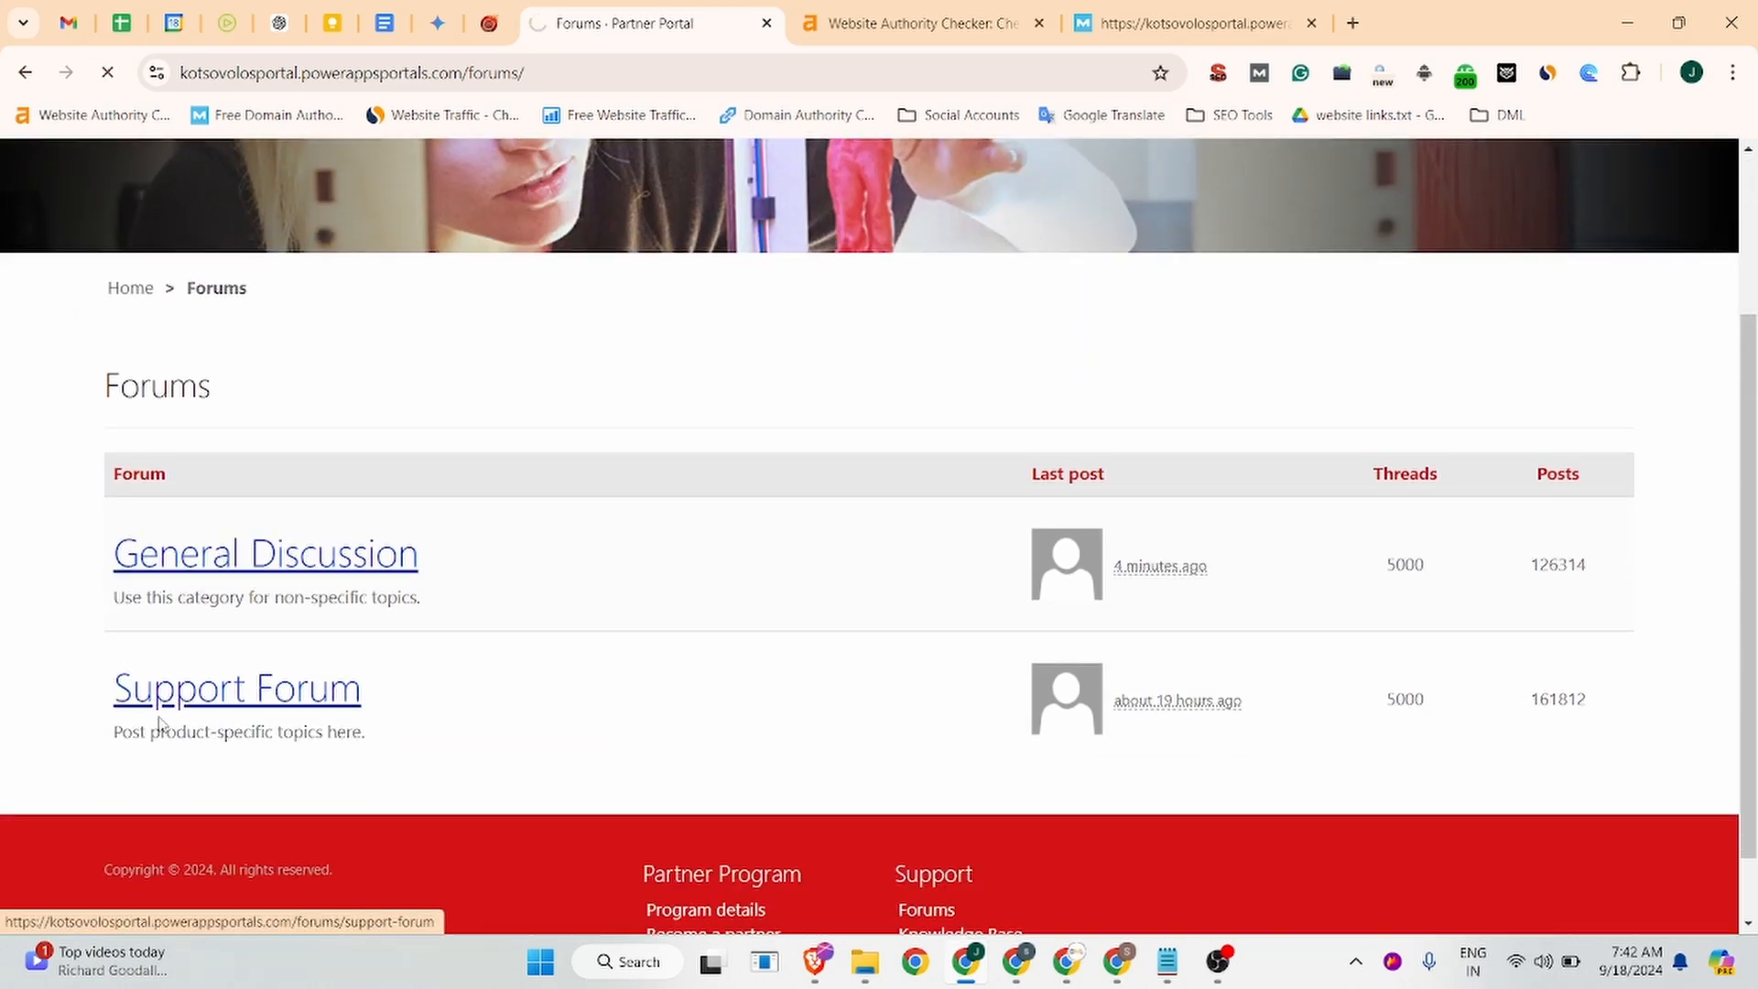
click(345, 698)
click(206, 561)
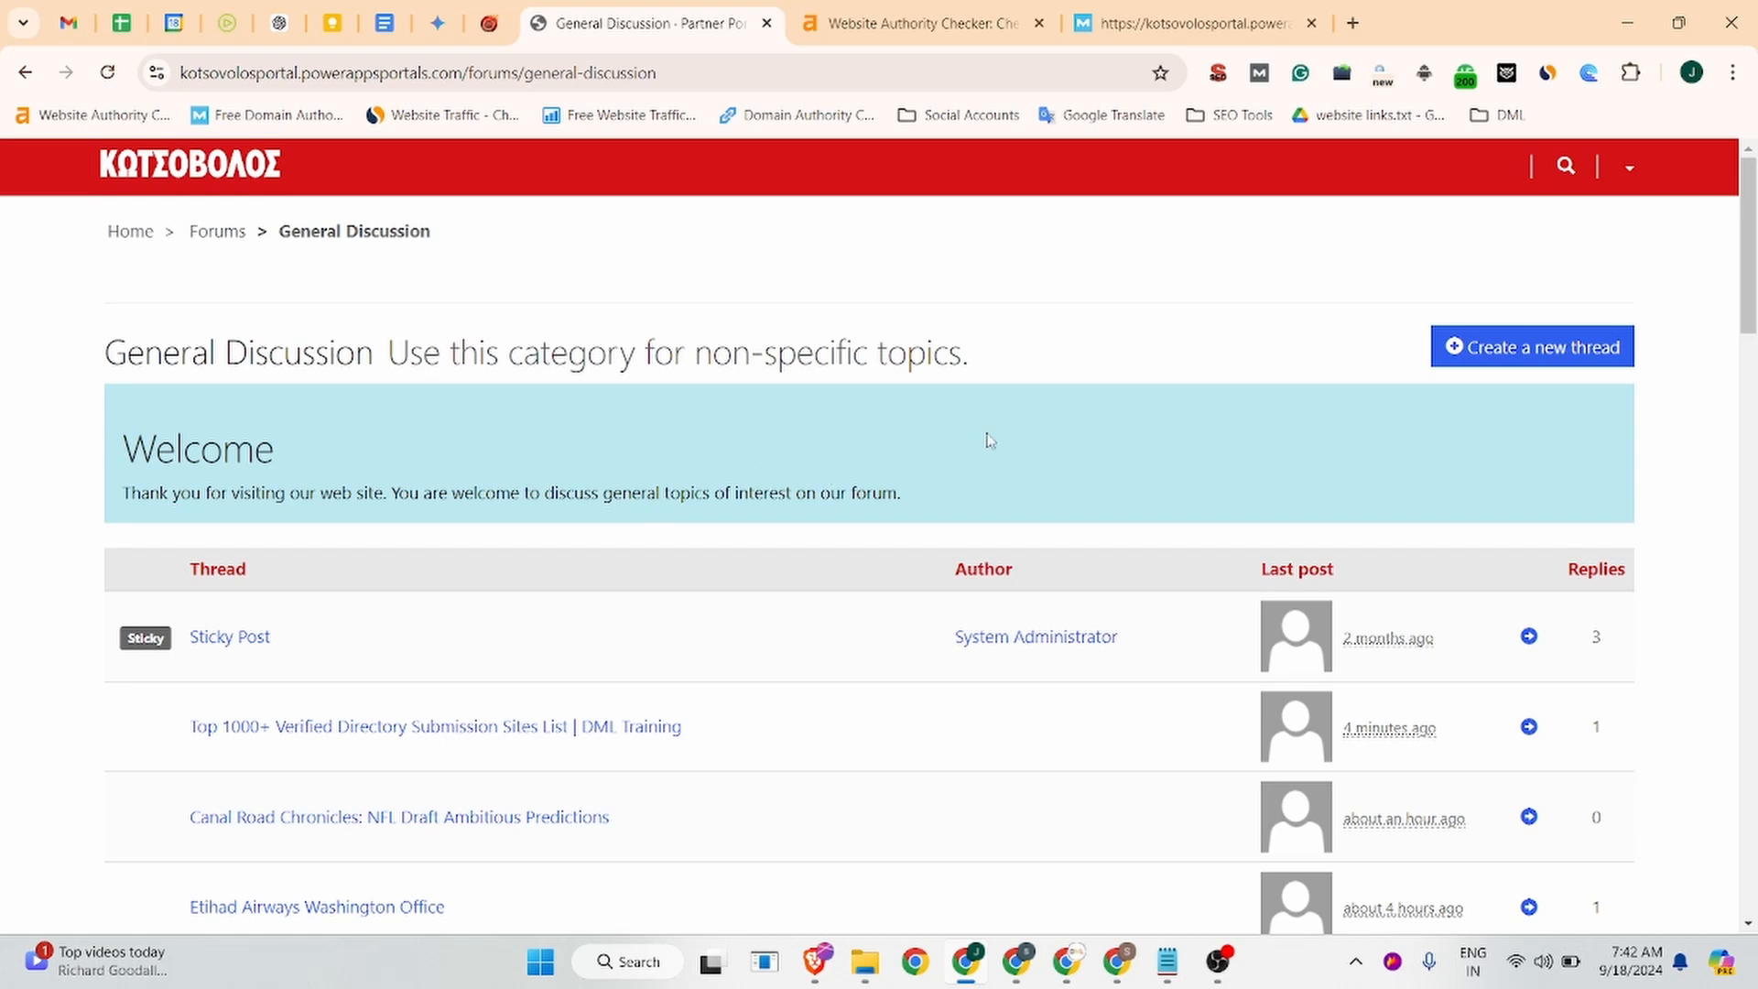
click(1575, 355)
scroll(1176, 458, up, 5)
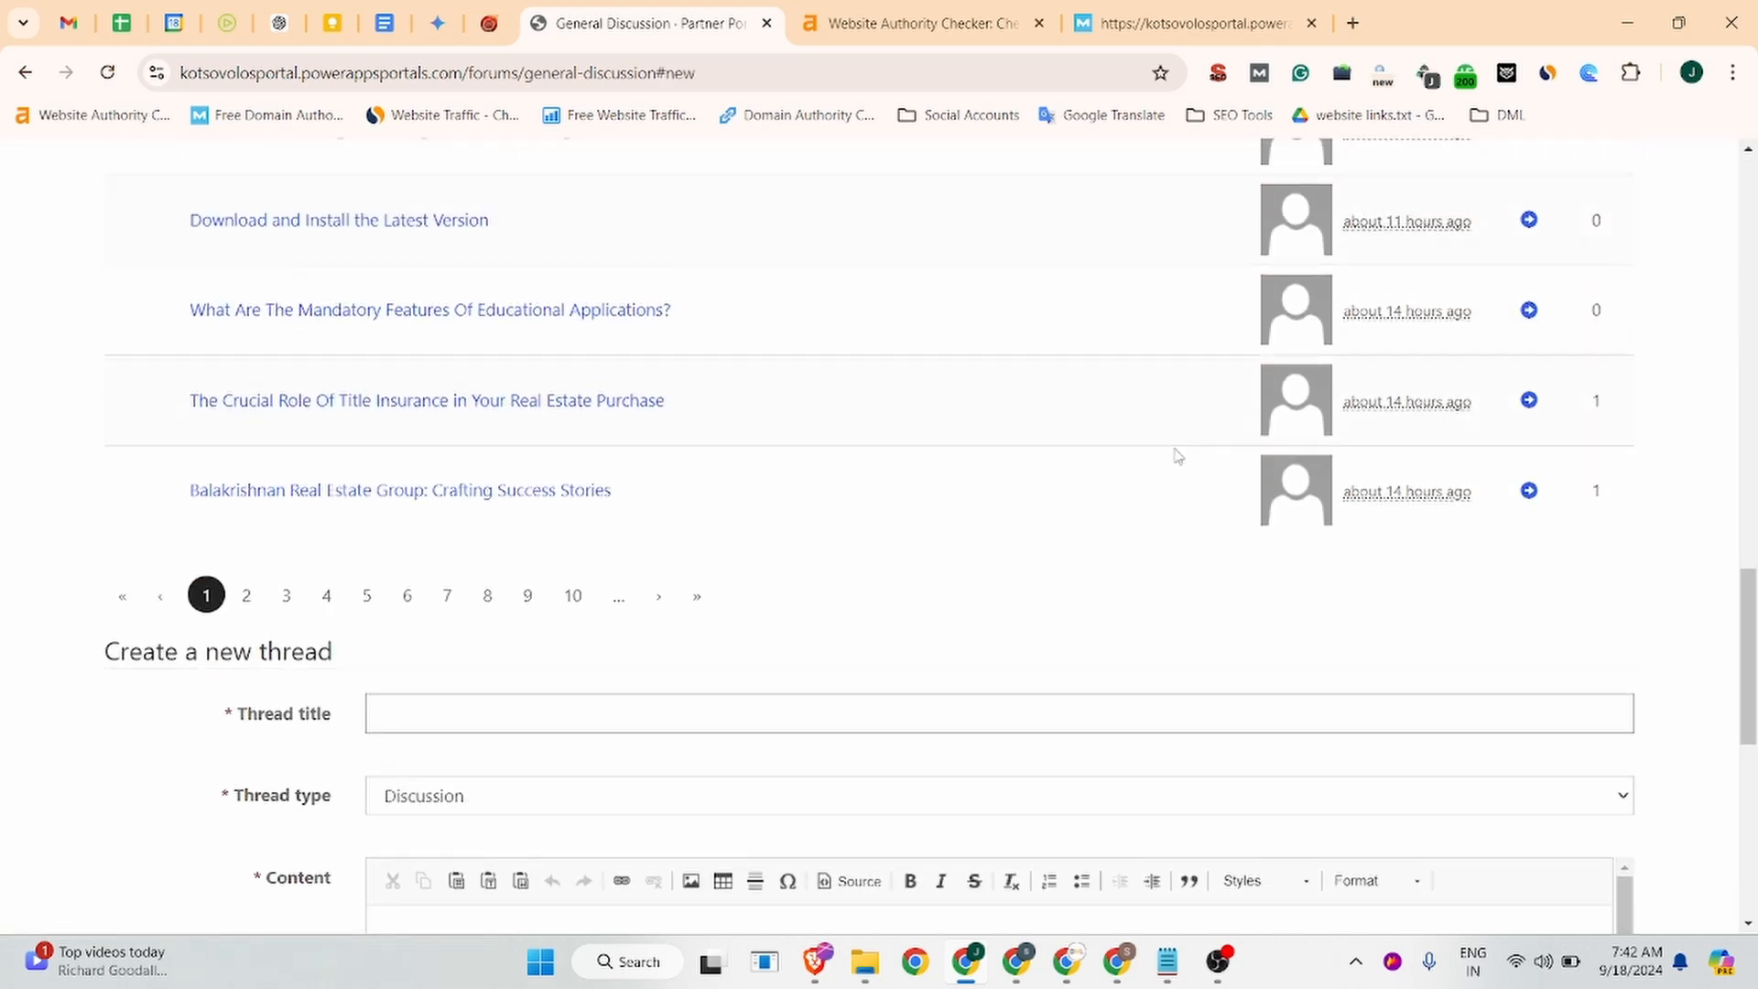
scroll(1178, 485, down, 3)
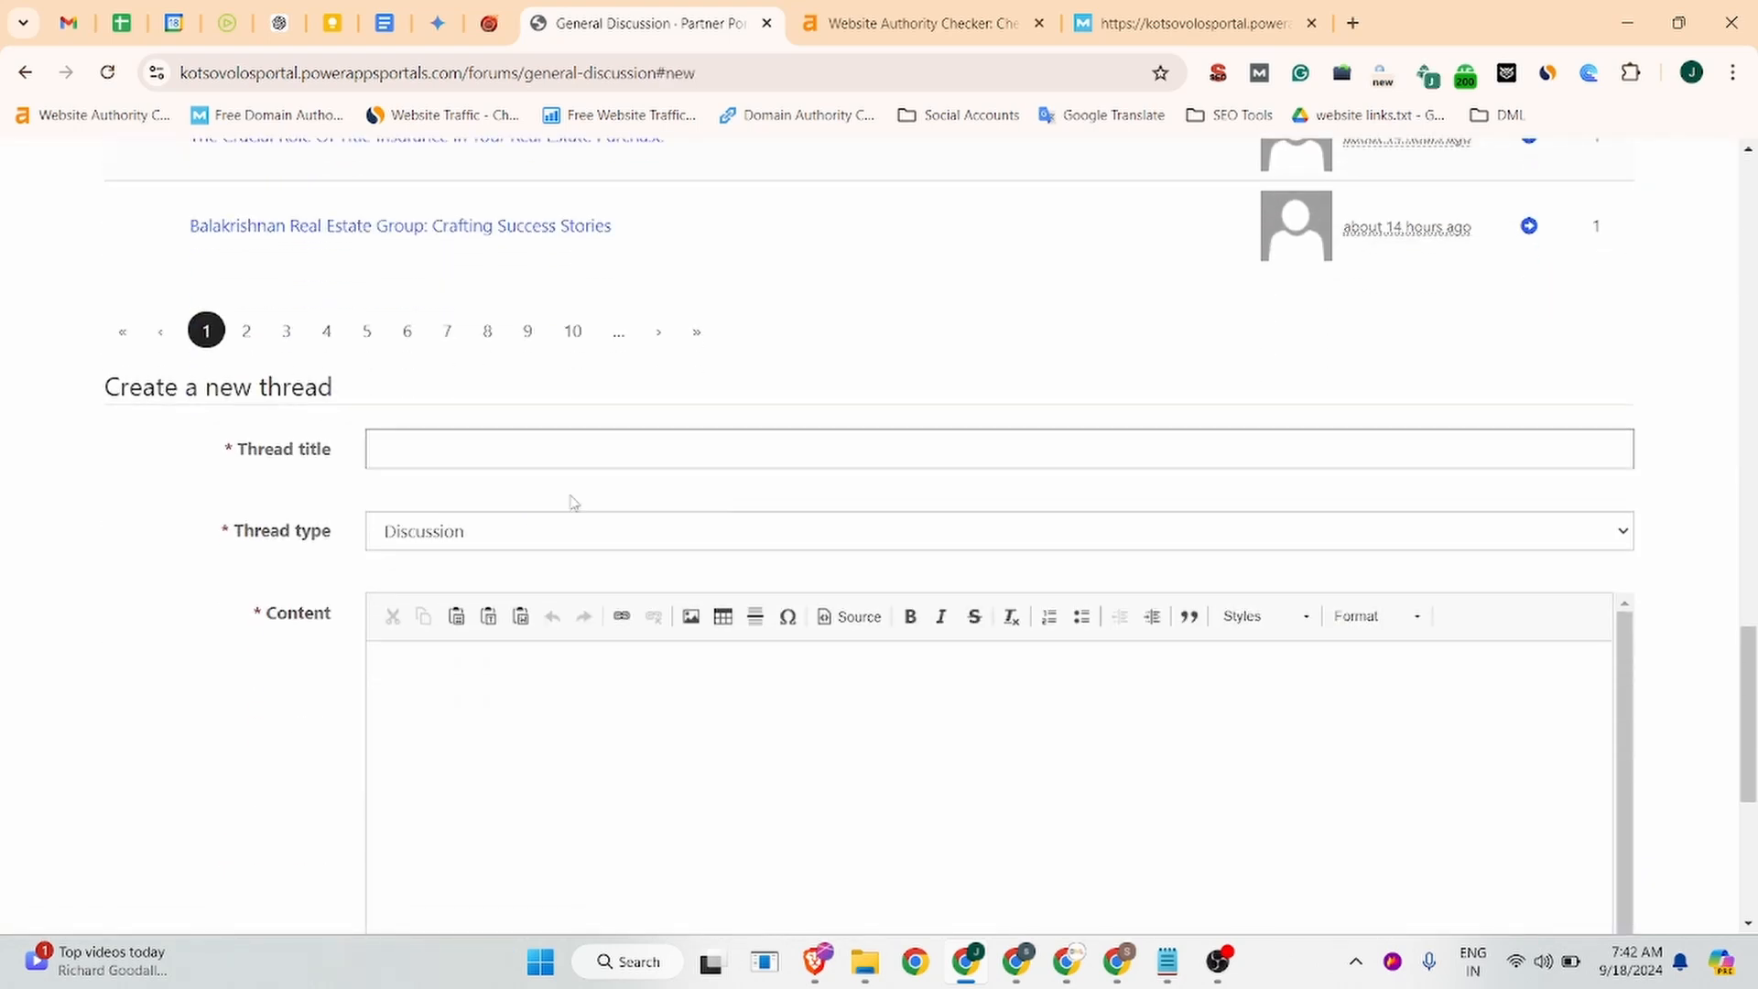
click(380, 462)
click(449, 450)
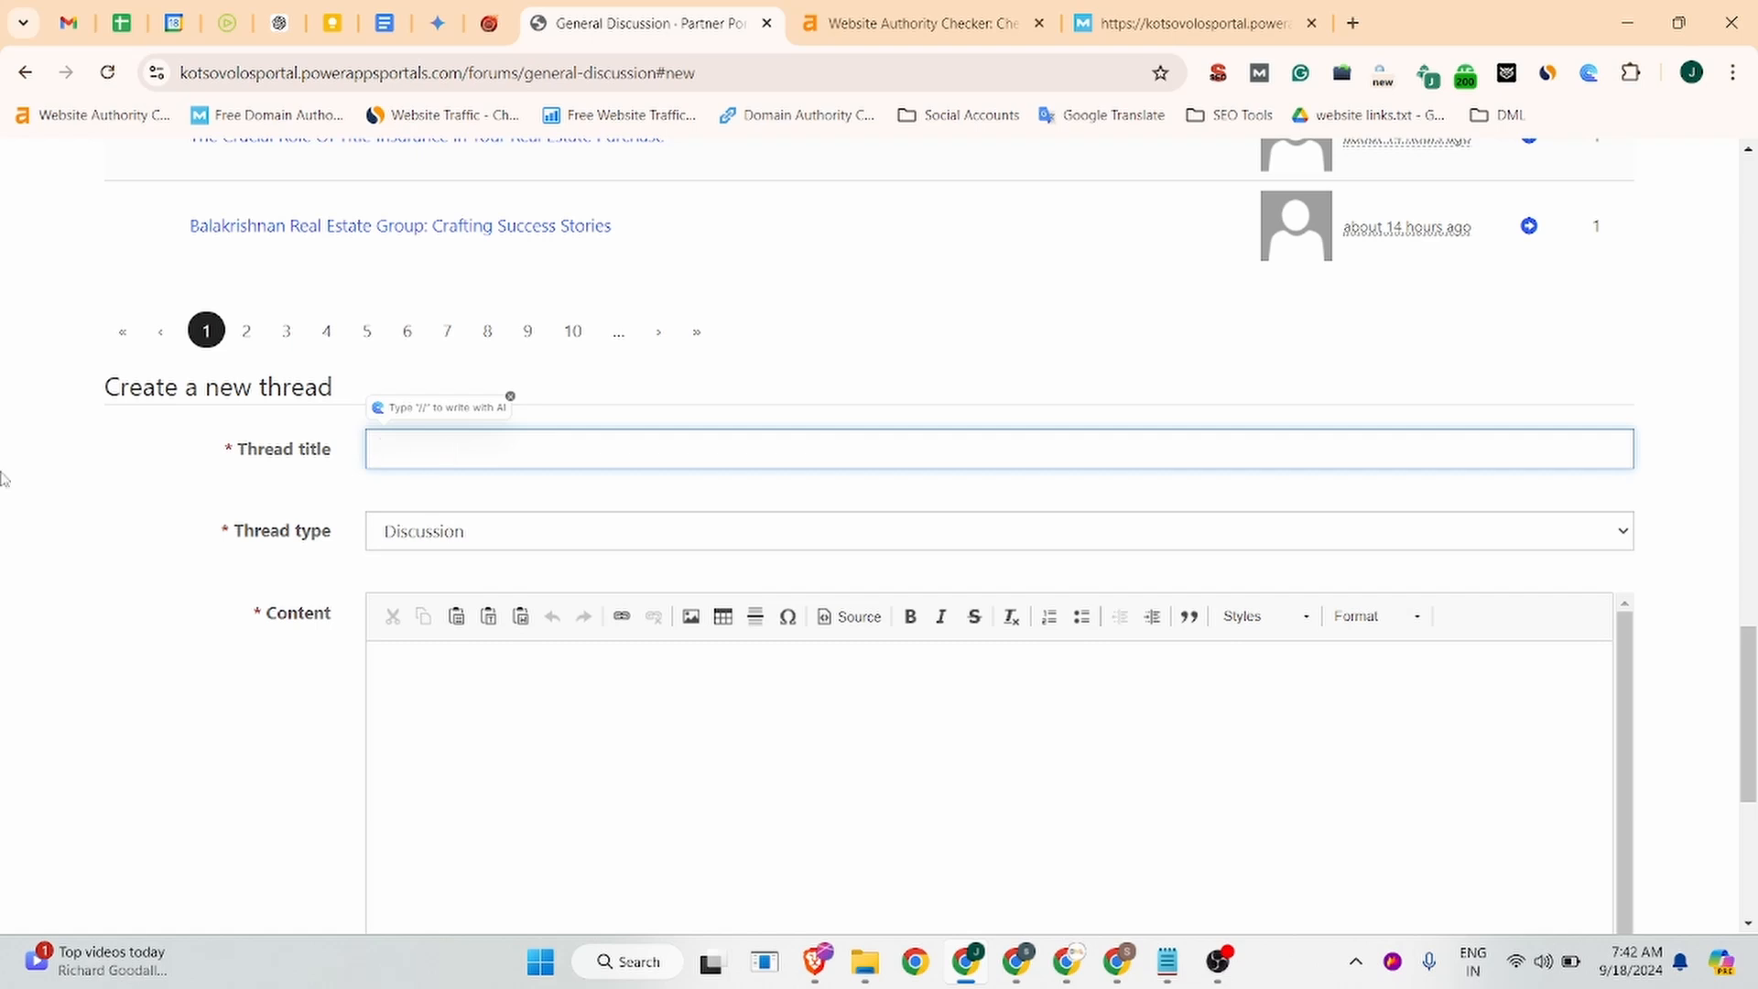
Ask ChatGPT for questions around the company "Jobma" and select the competitor-differentiation question.
click(280, 22)
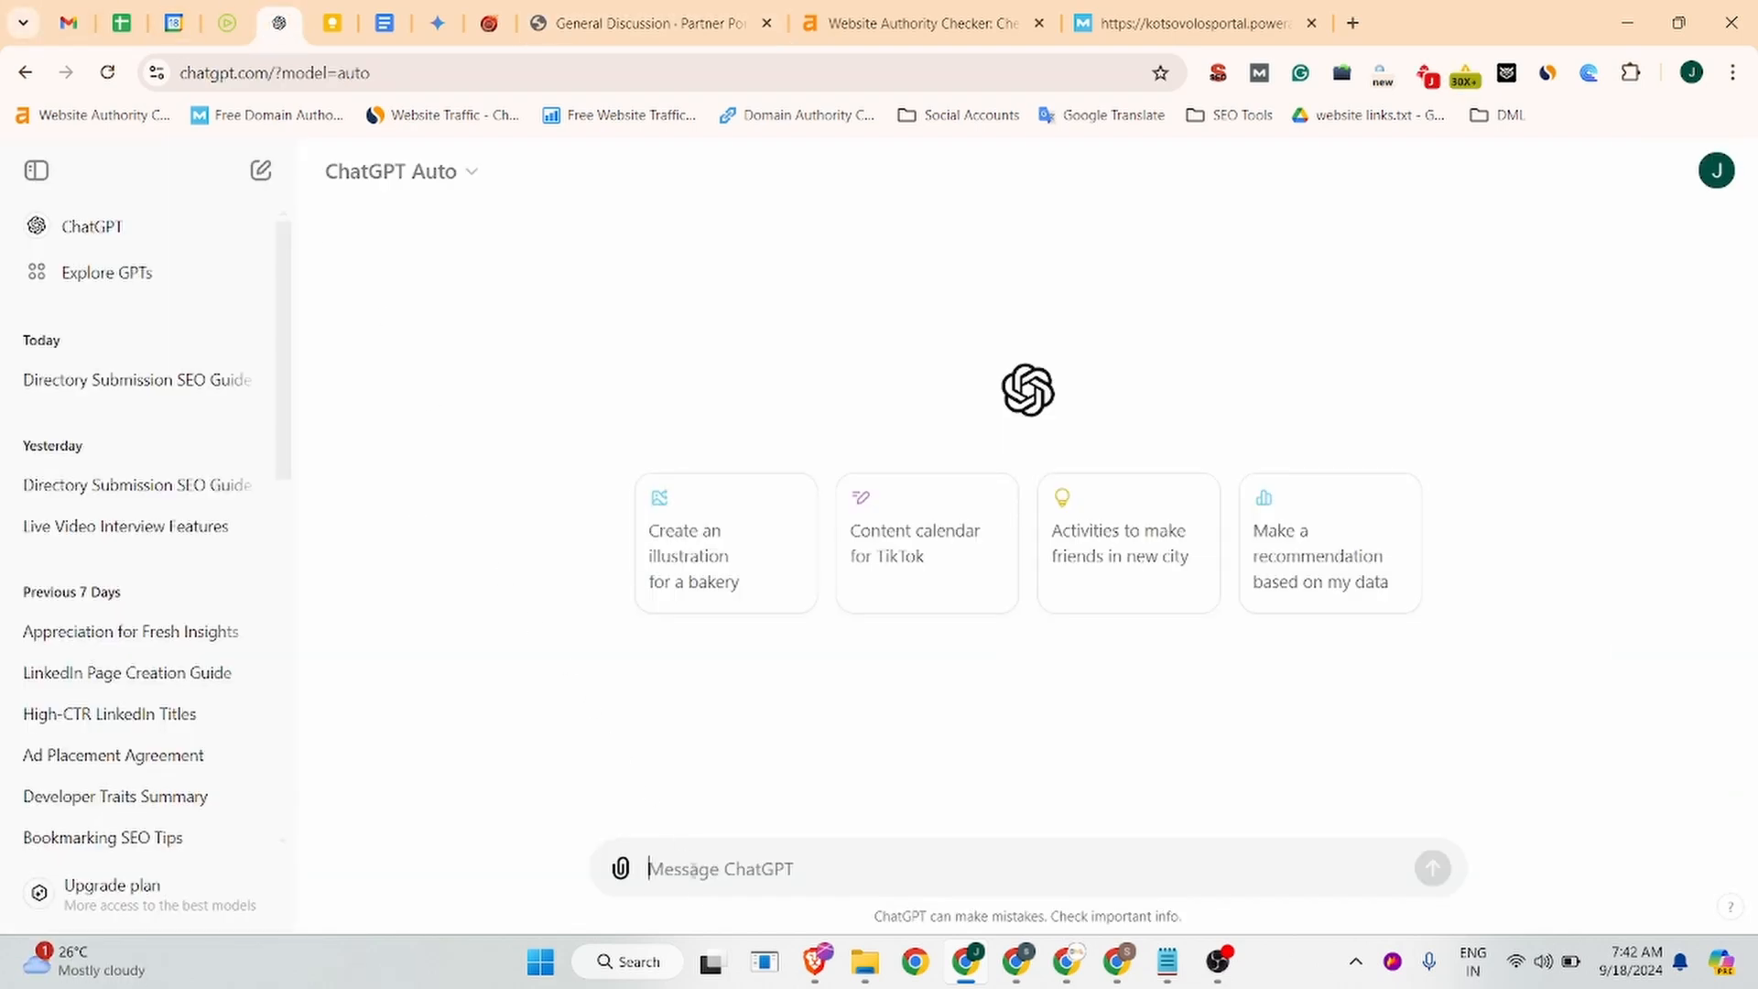
text(giv)
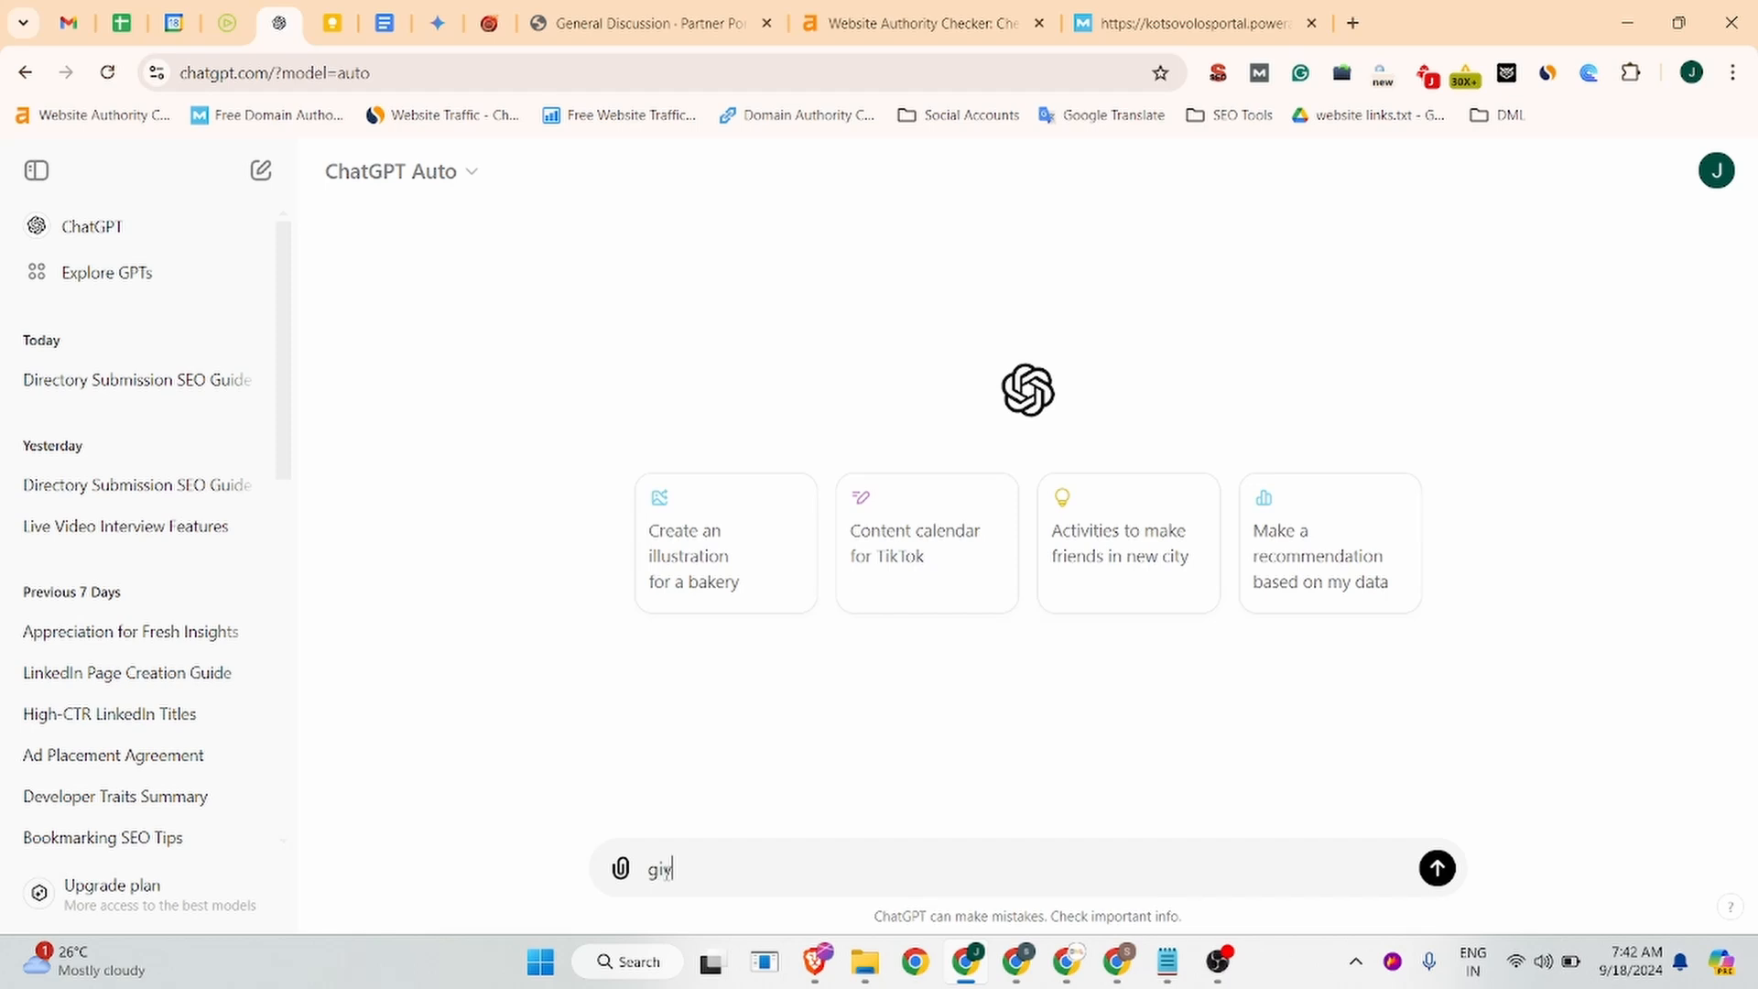
text(e me some questions arou)
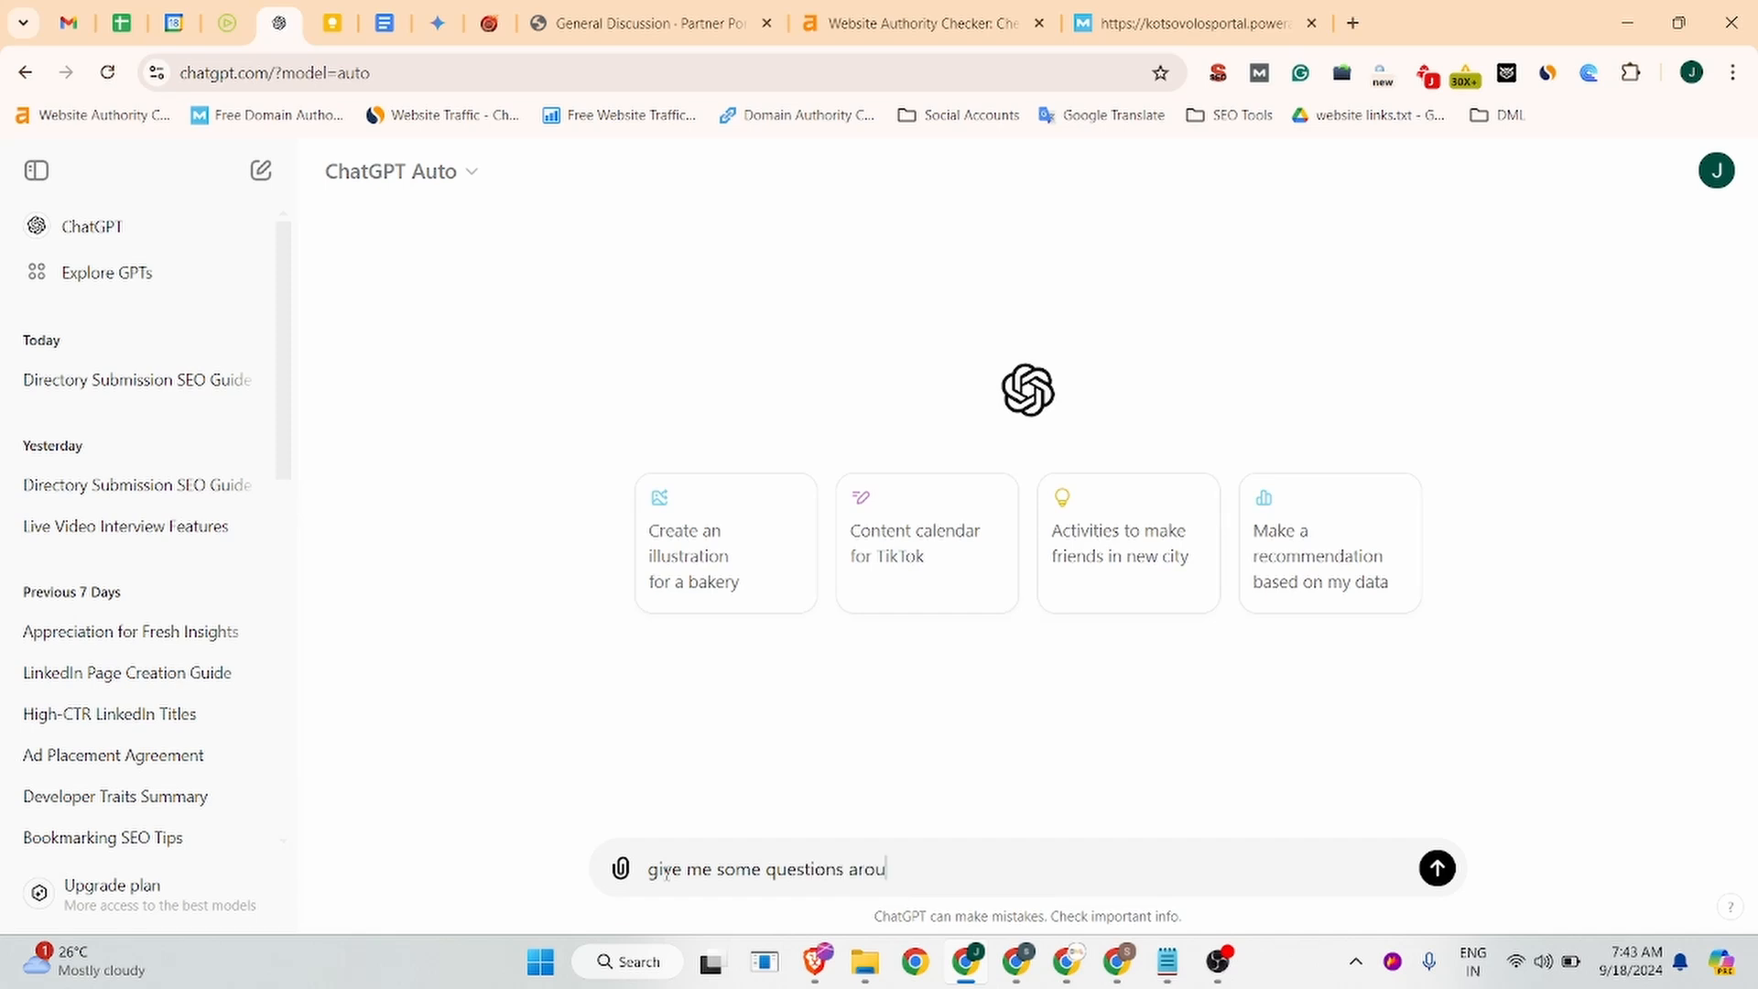
text(n my company "Job)
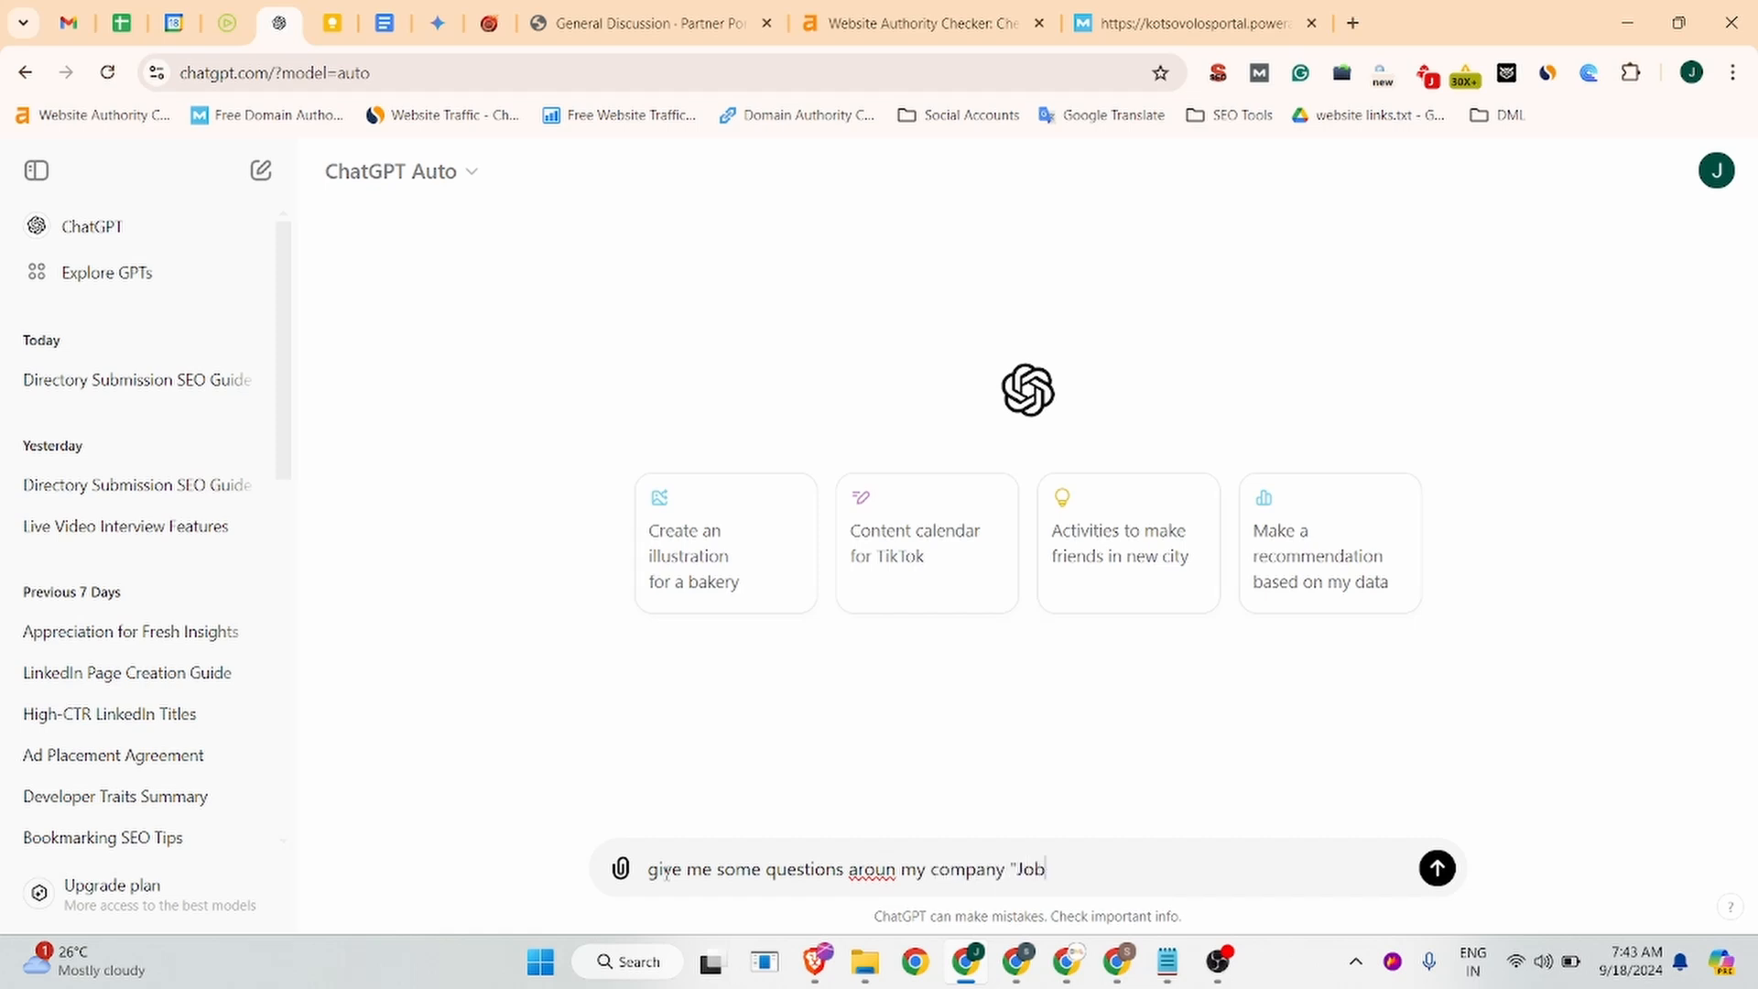
text(ma")
key(Return)
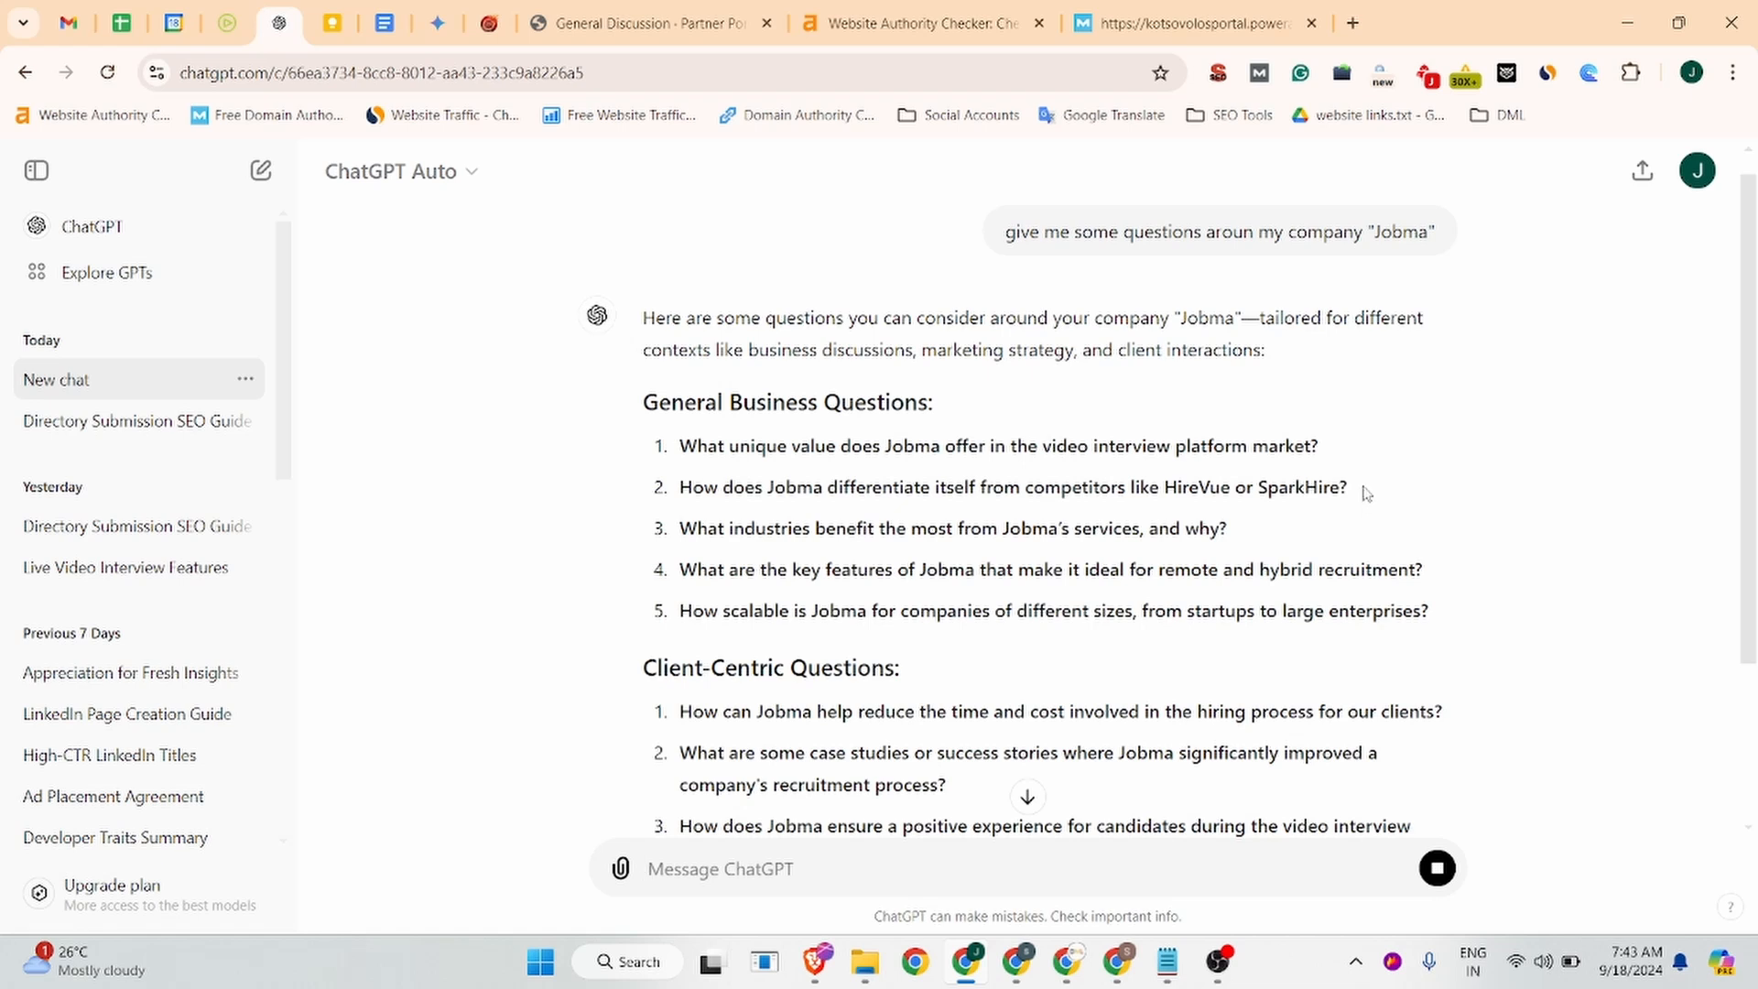
drag(1365, 492, 664, 492)
key(ctrl+c)
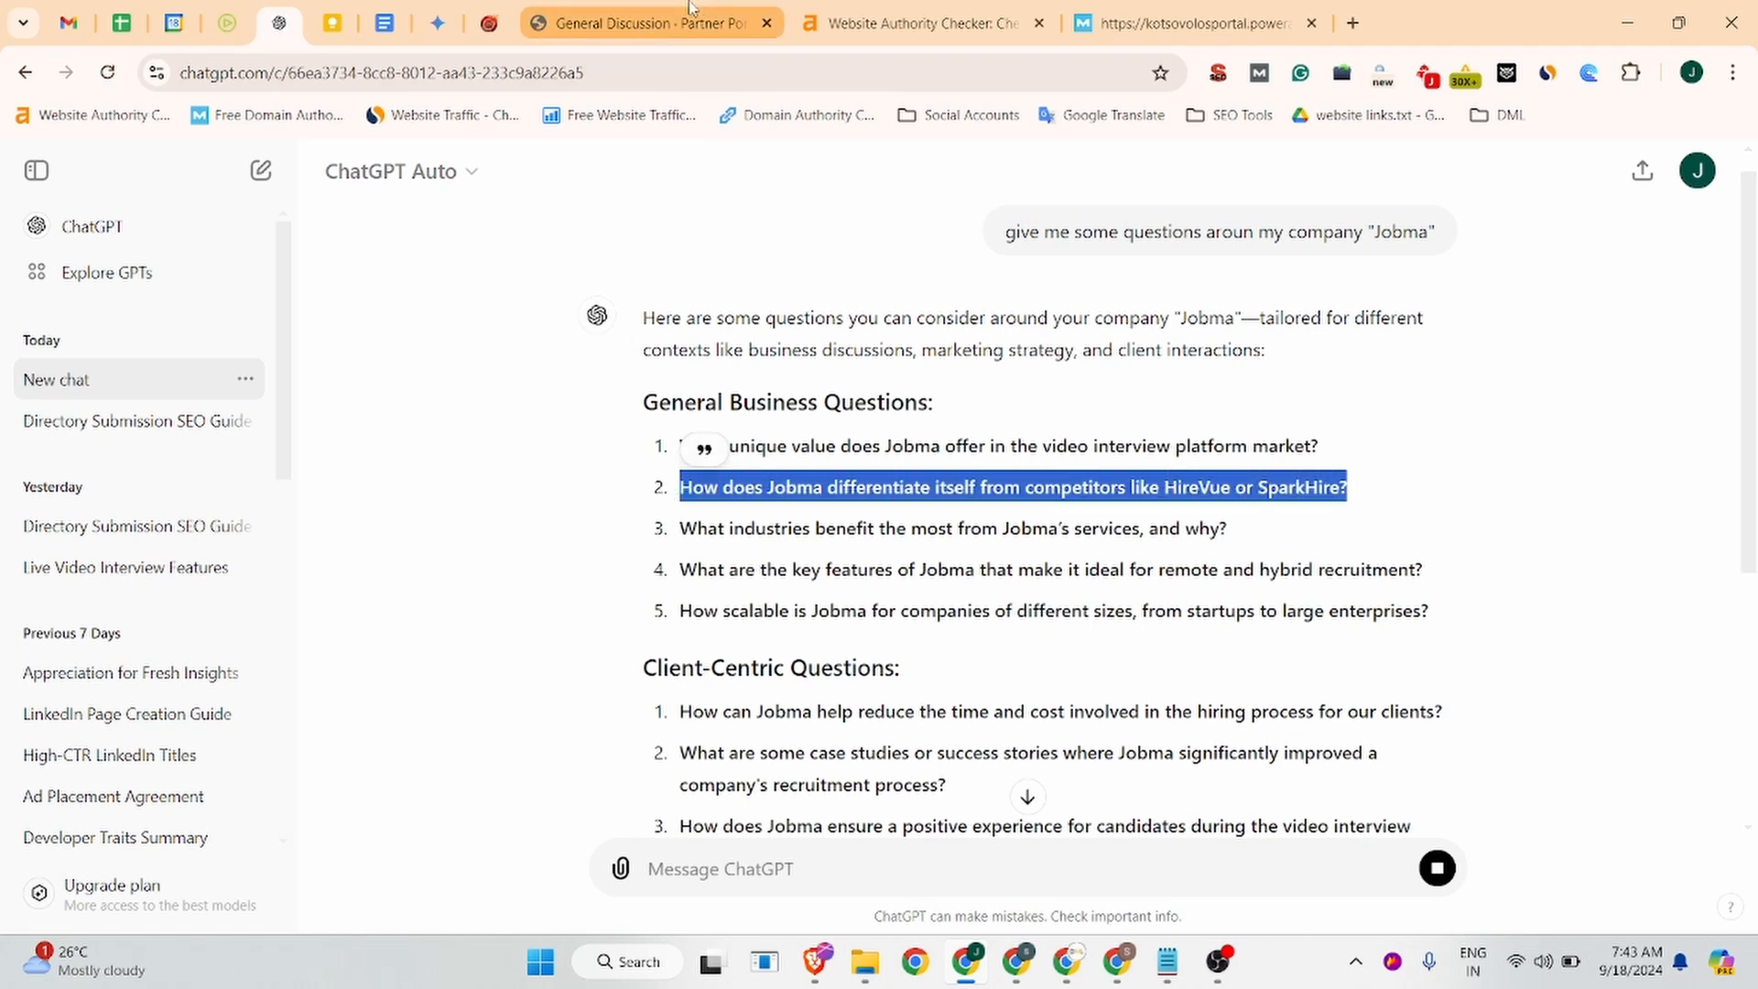
Request a Threads discussion description for the competitor question, and paste that question as the thread title.
click(713, 872)
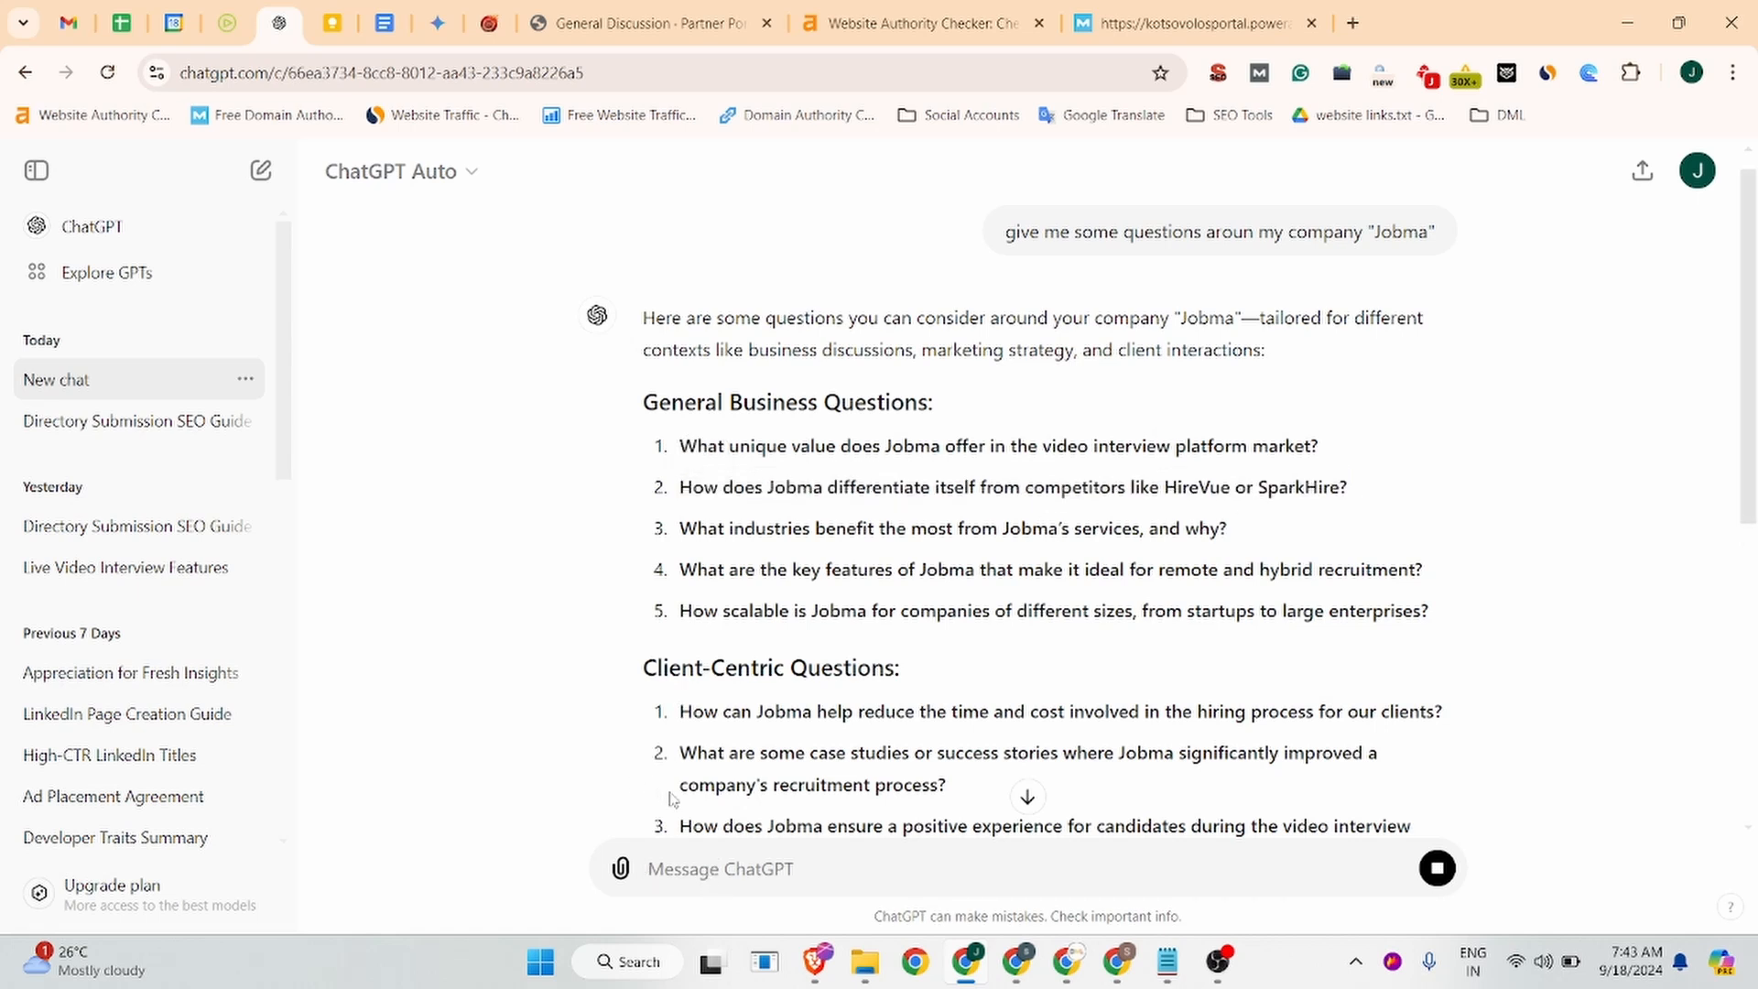
text(A)
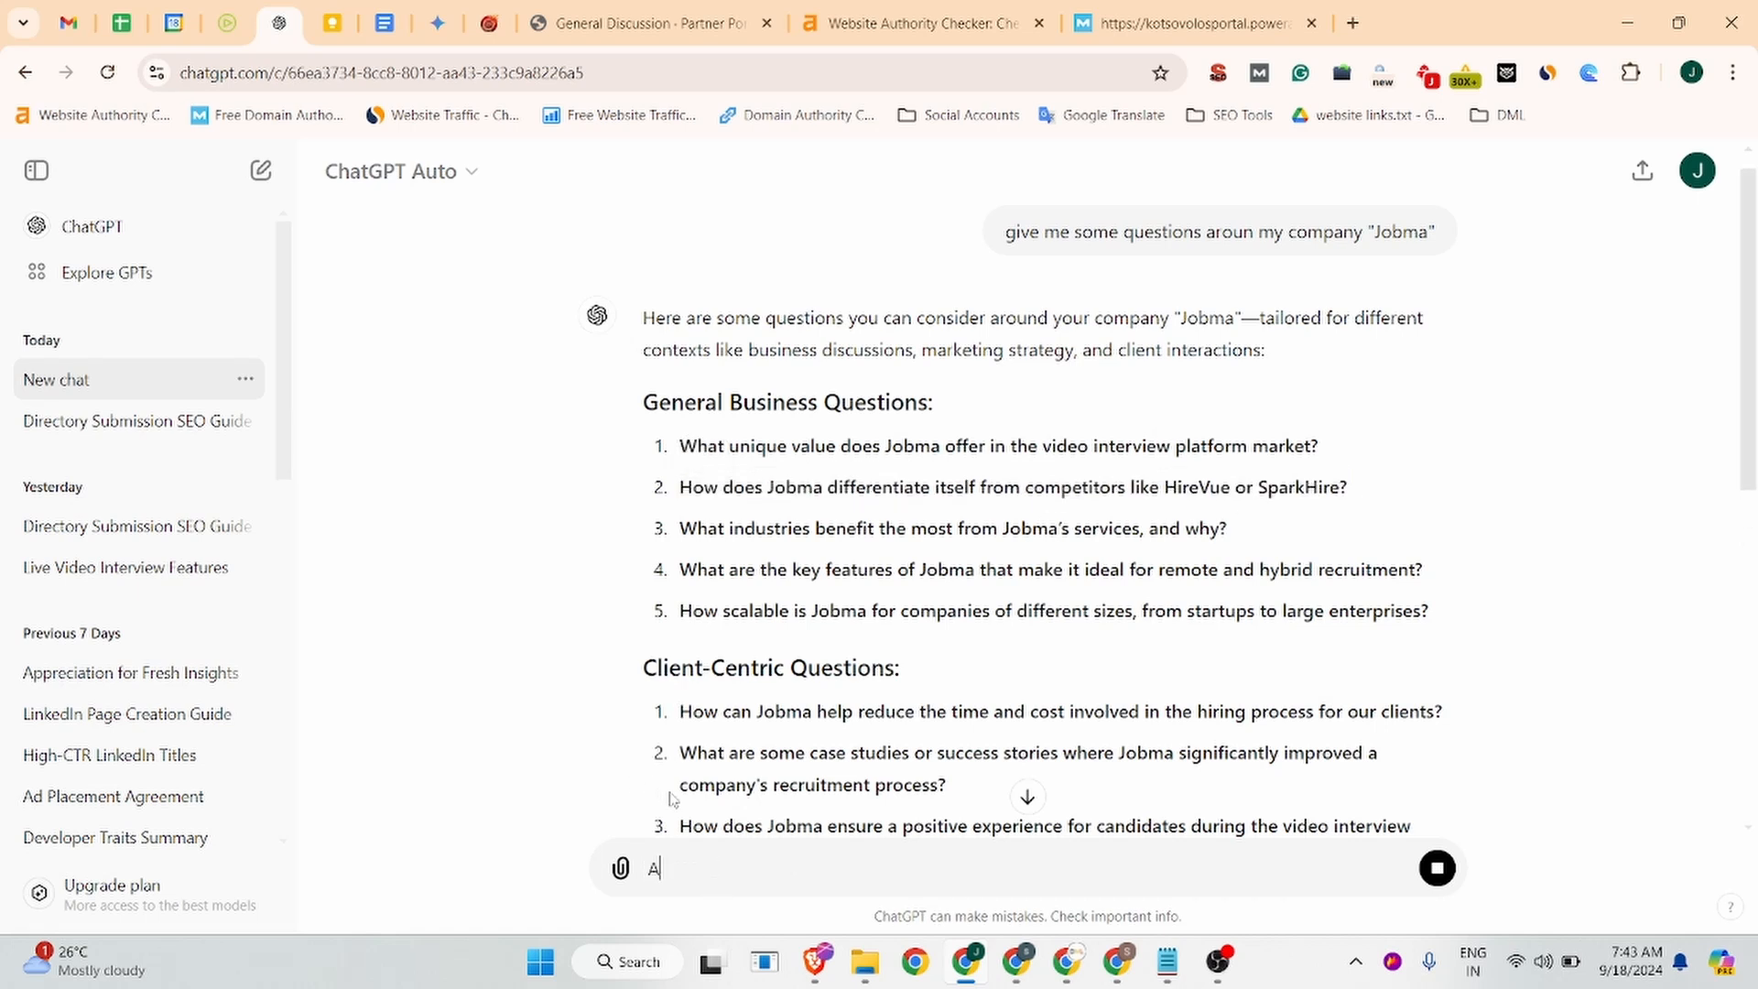
text(lso generate Th)
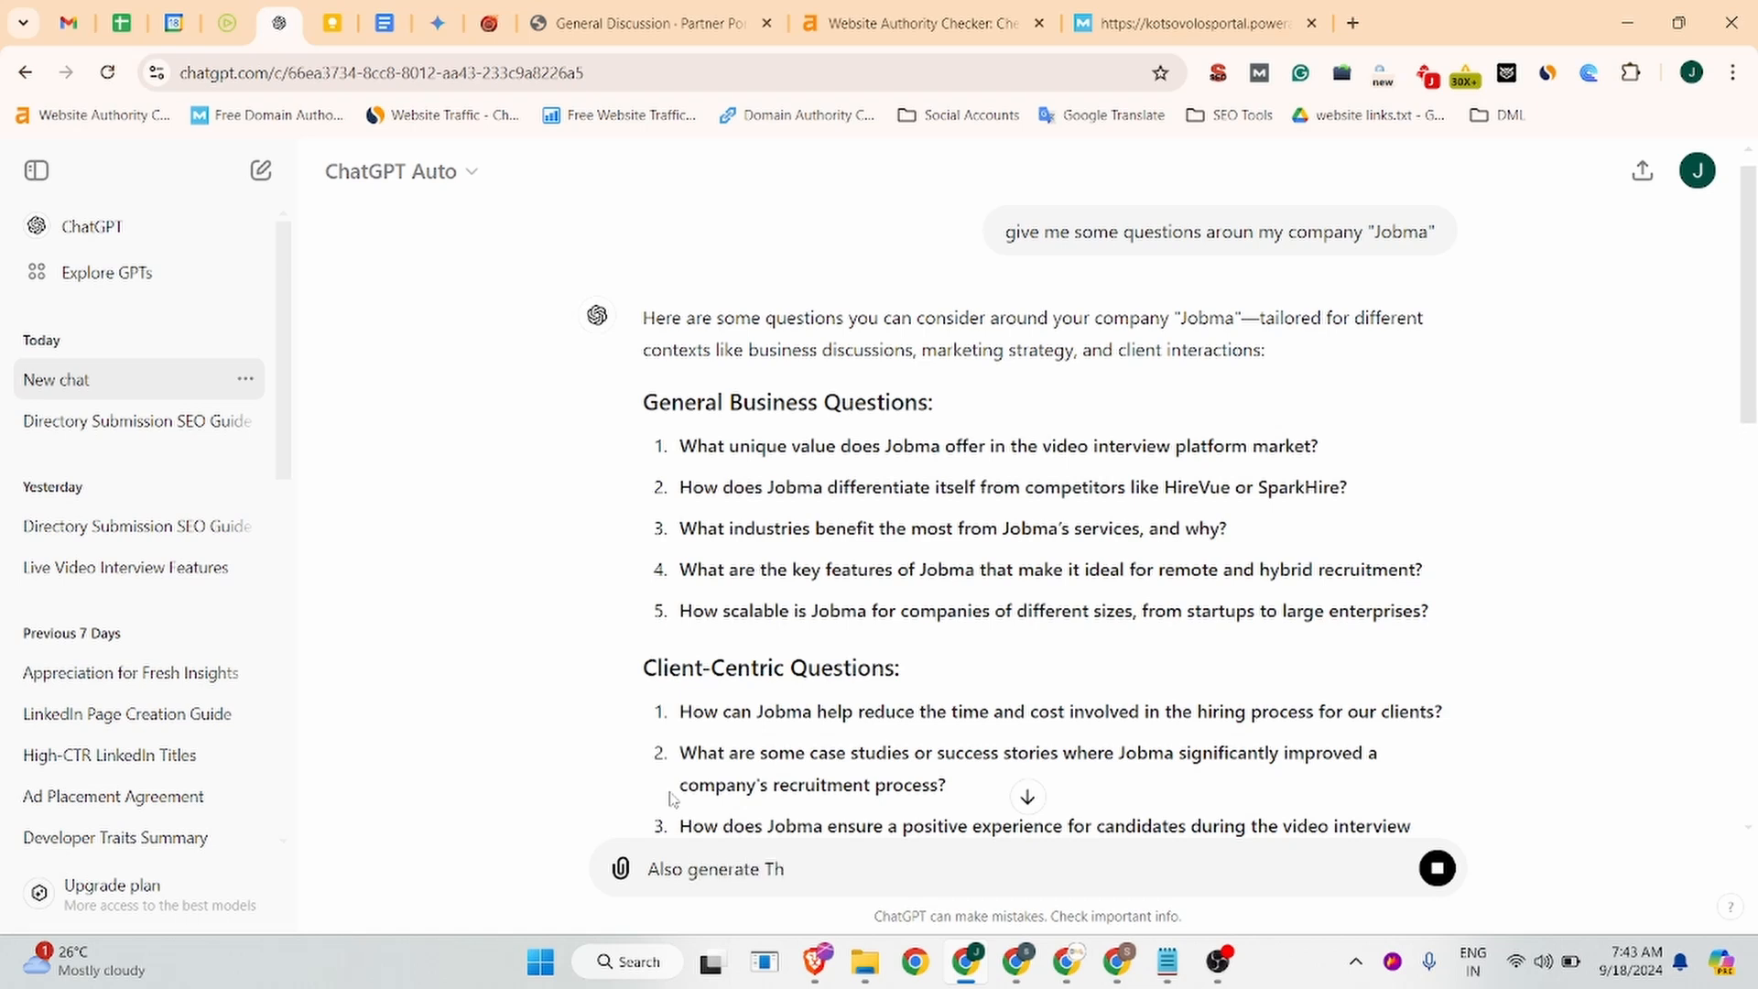
text(reads discussion de)
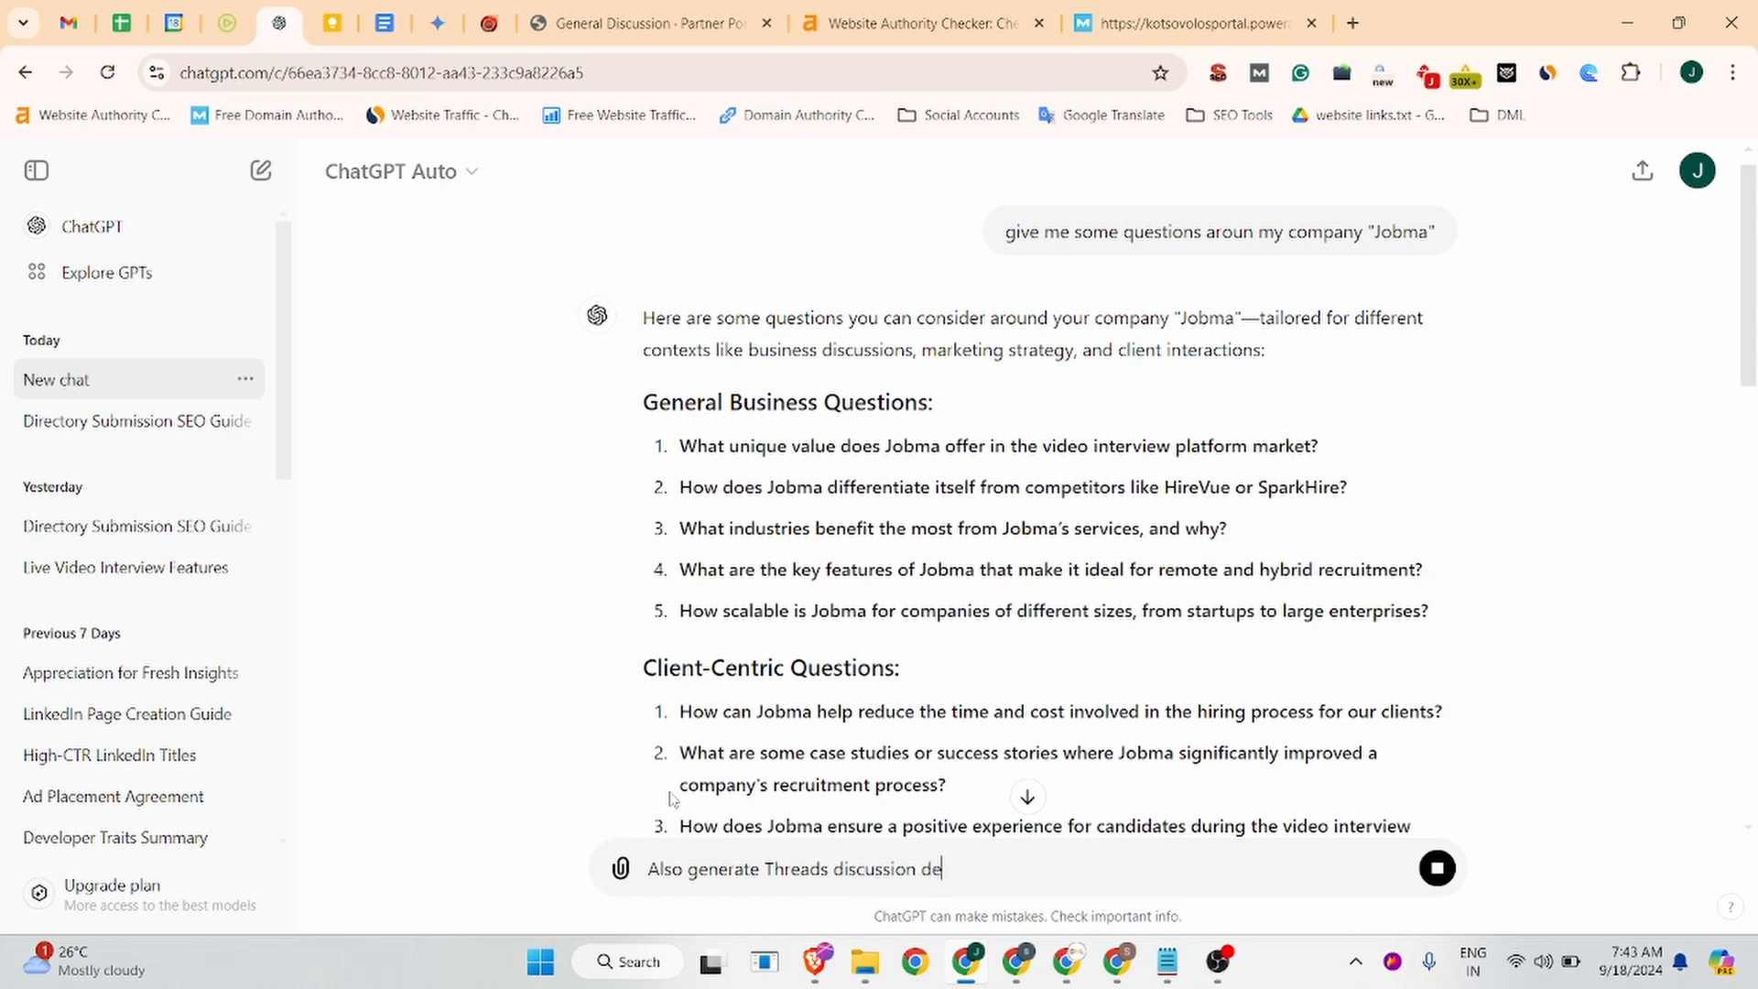
text(scription for this)
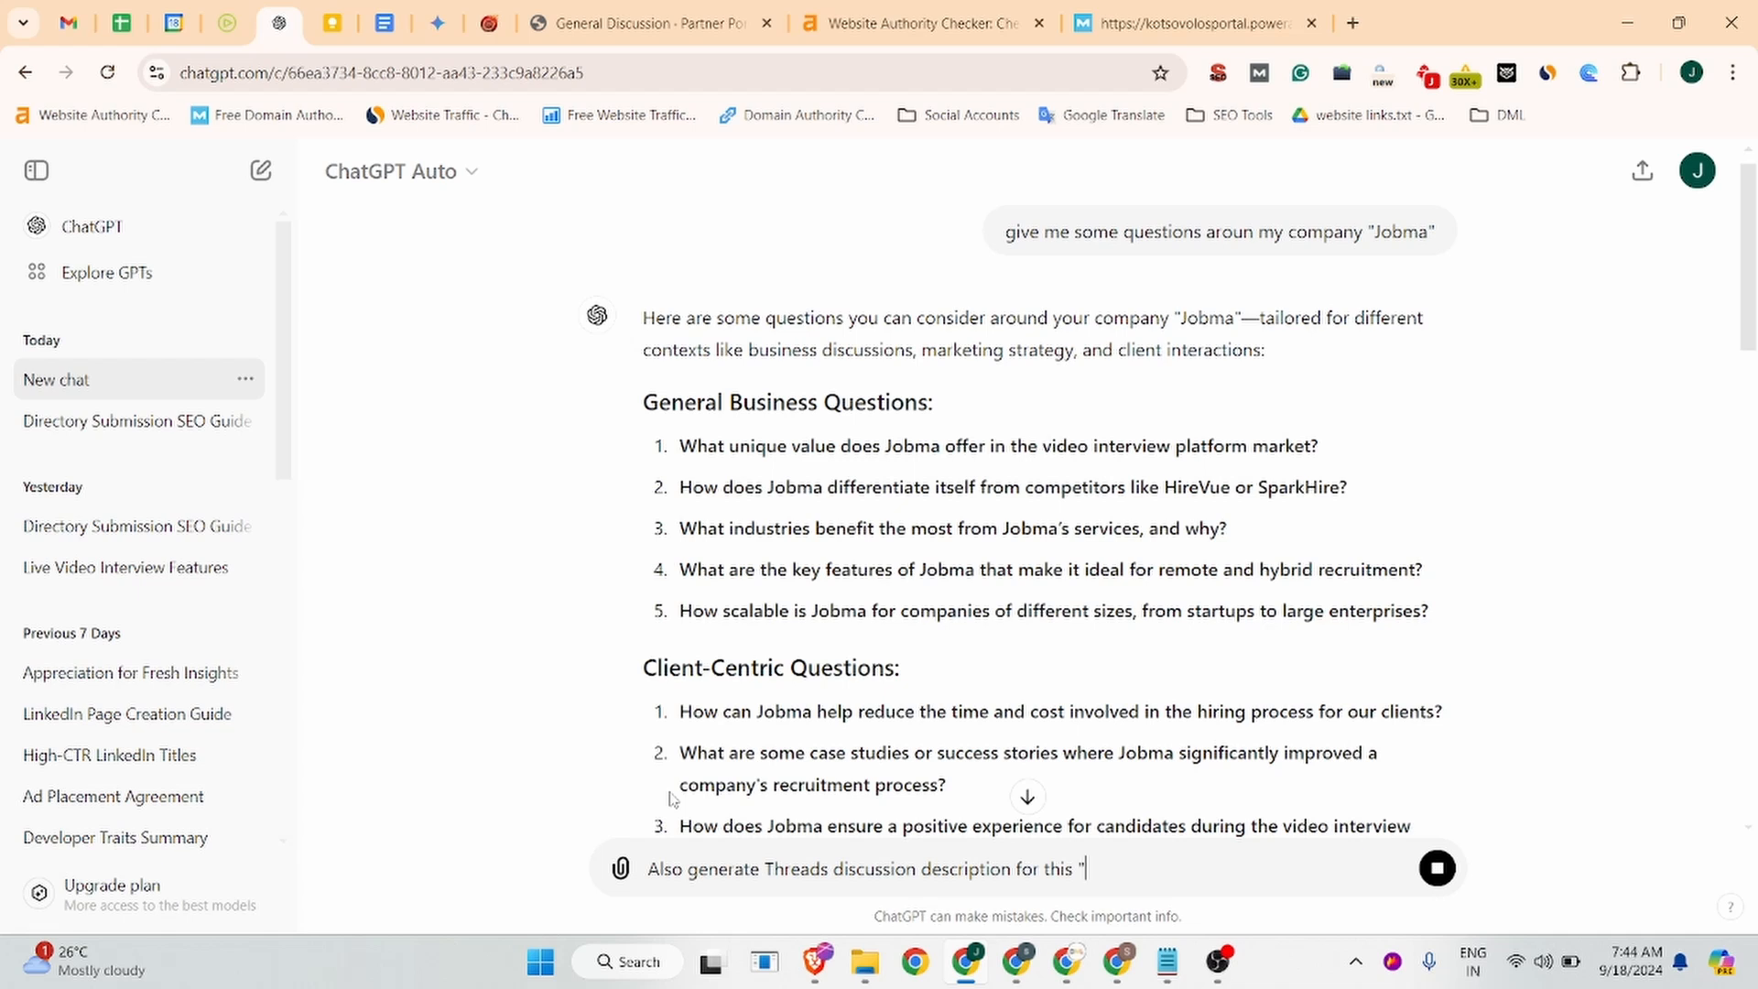
text("How does Jobma differentiate itself from competitors like HireVue or SparkHire?")
key(shift+Return)
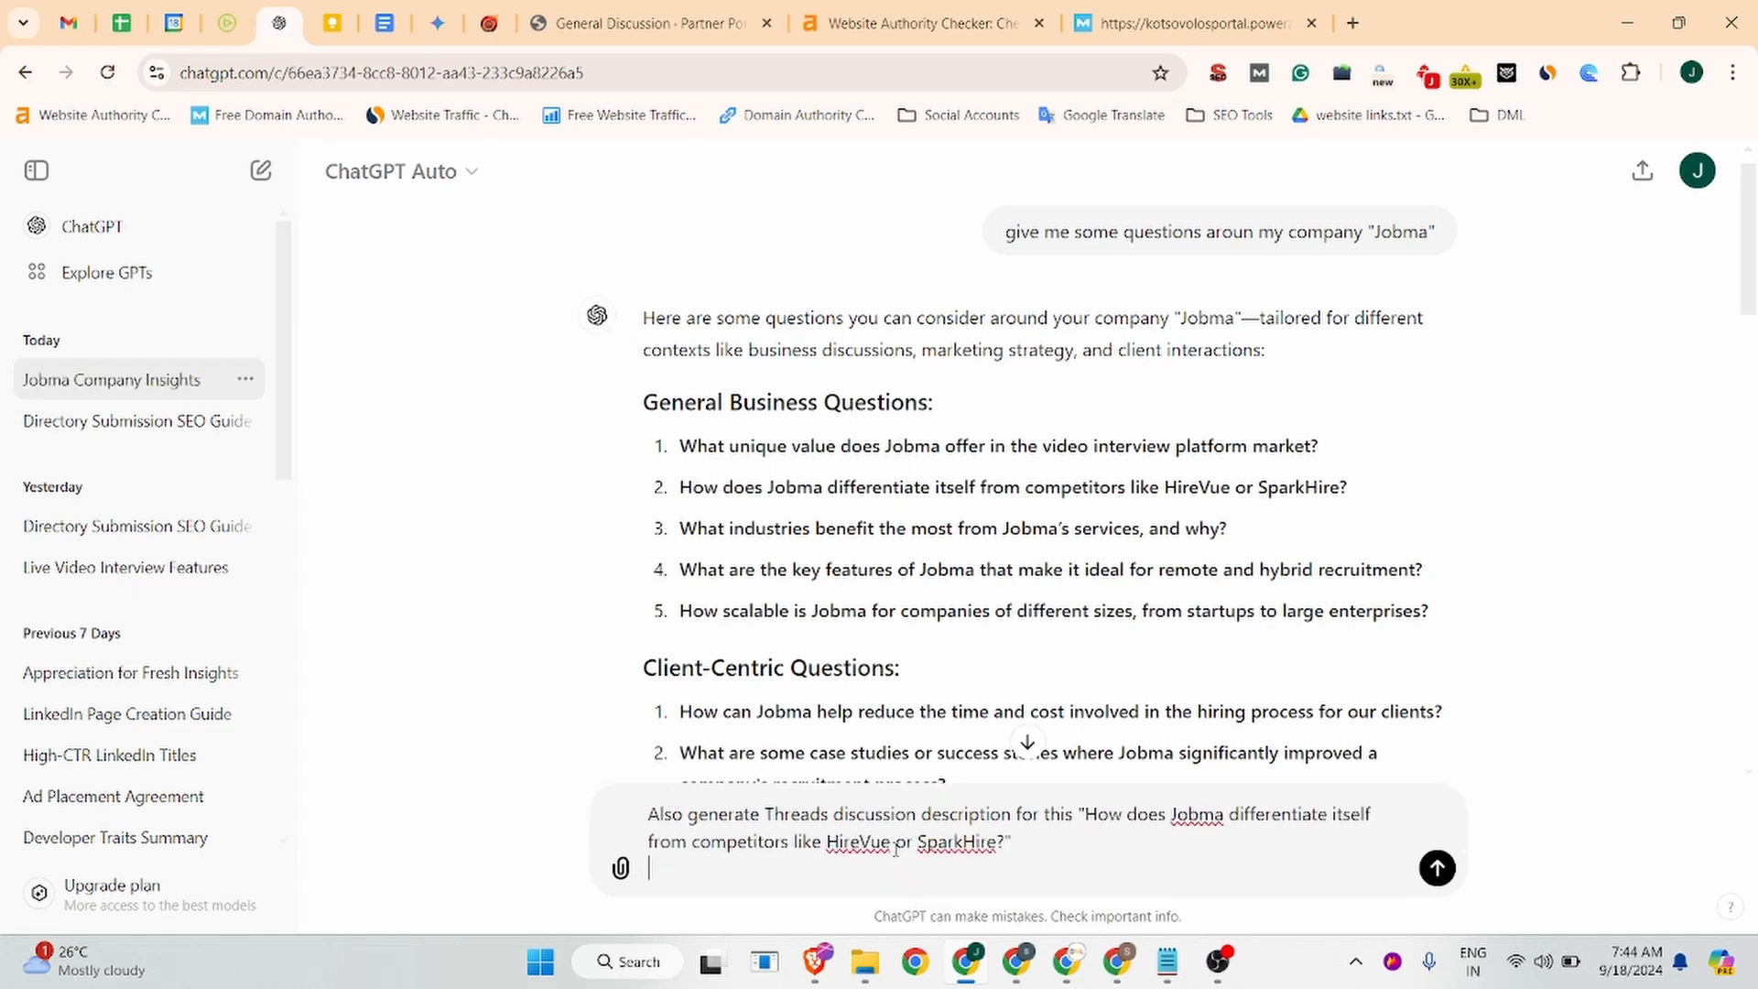
click(1437, 867)
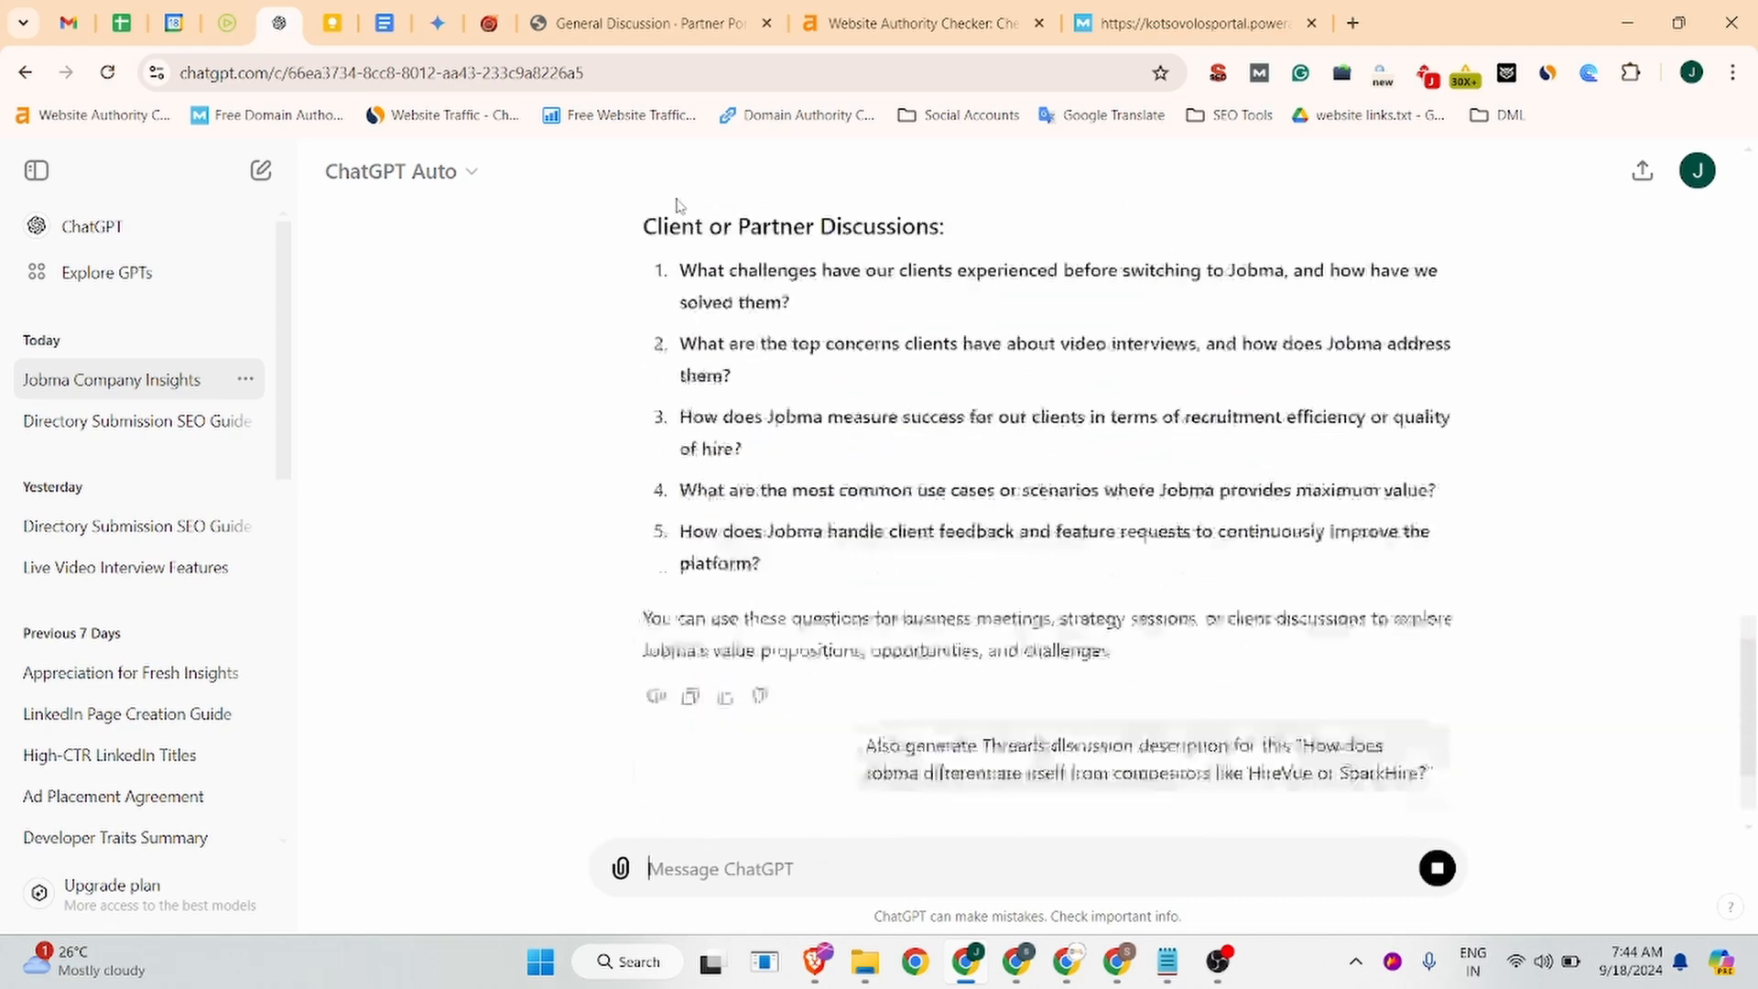
click(641, 22)
key(ctrl+v)
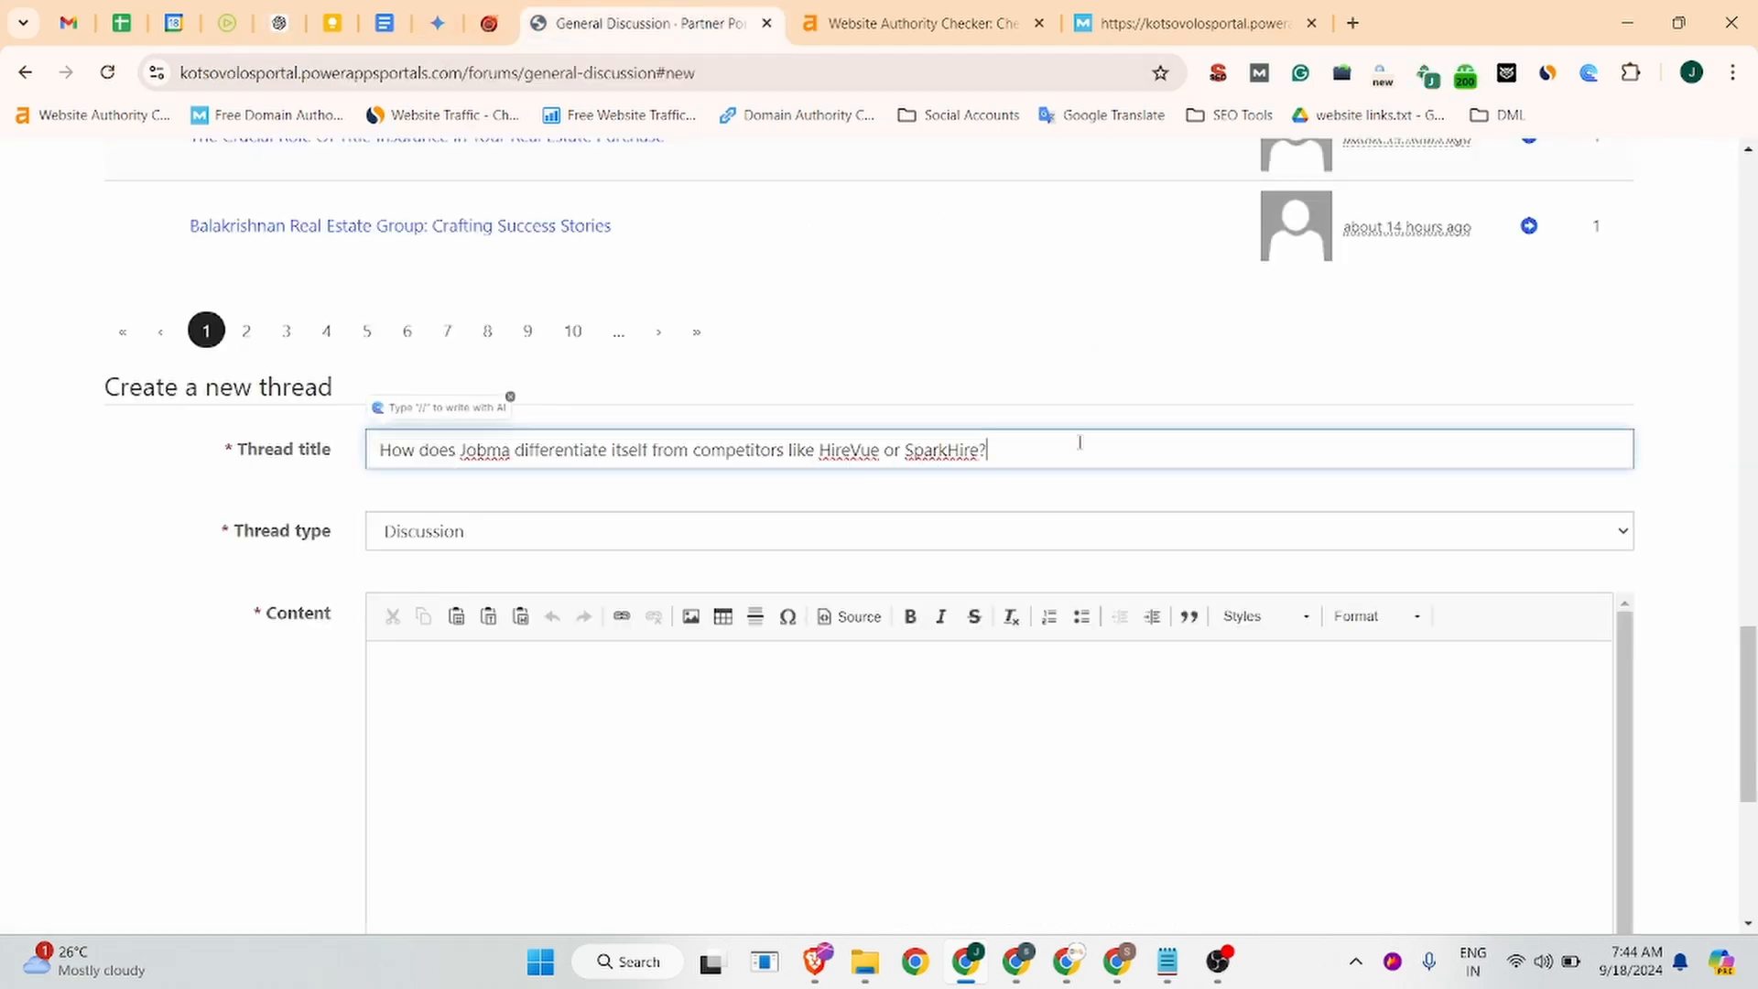
Set the thread type to Discussion and place the cursor in the Content editor.
click(452, 536)
click(443, 568)
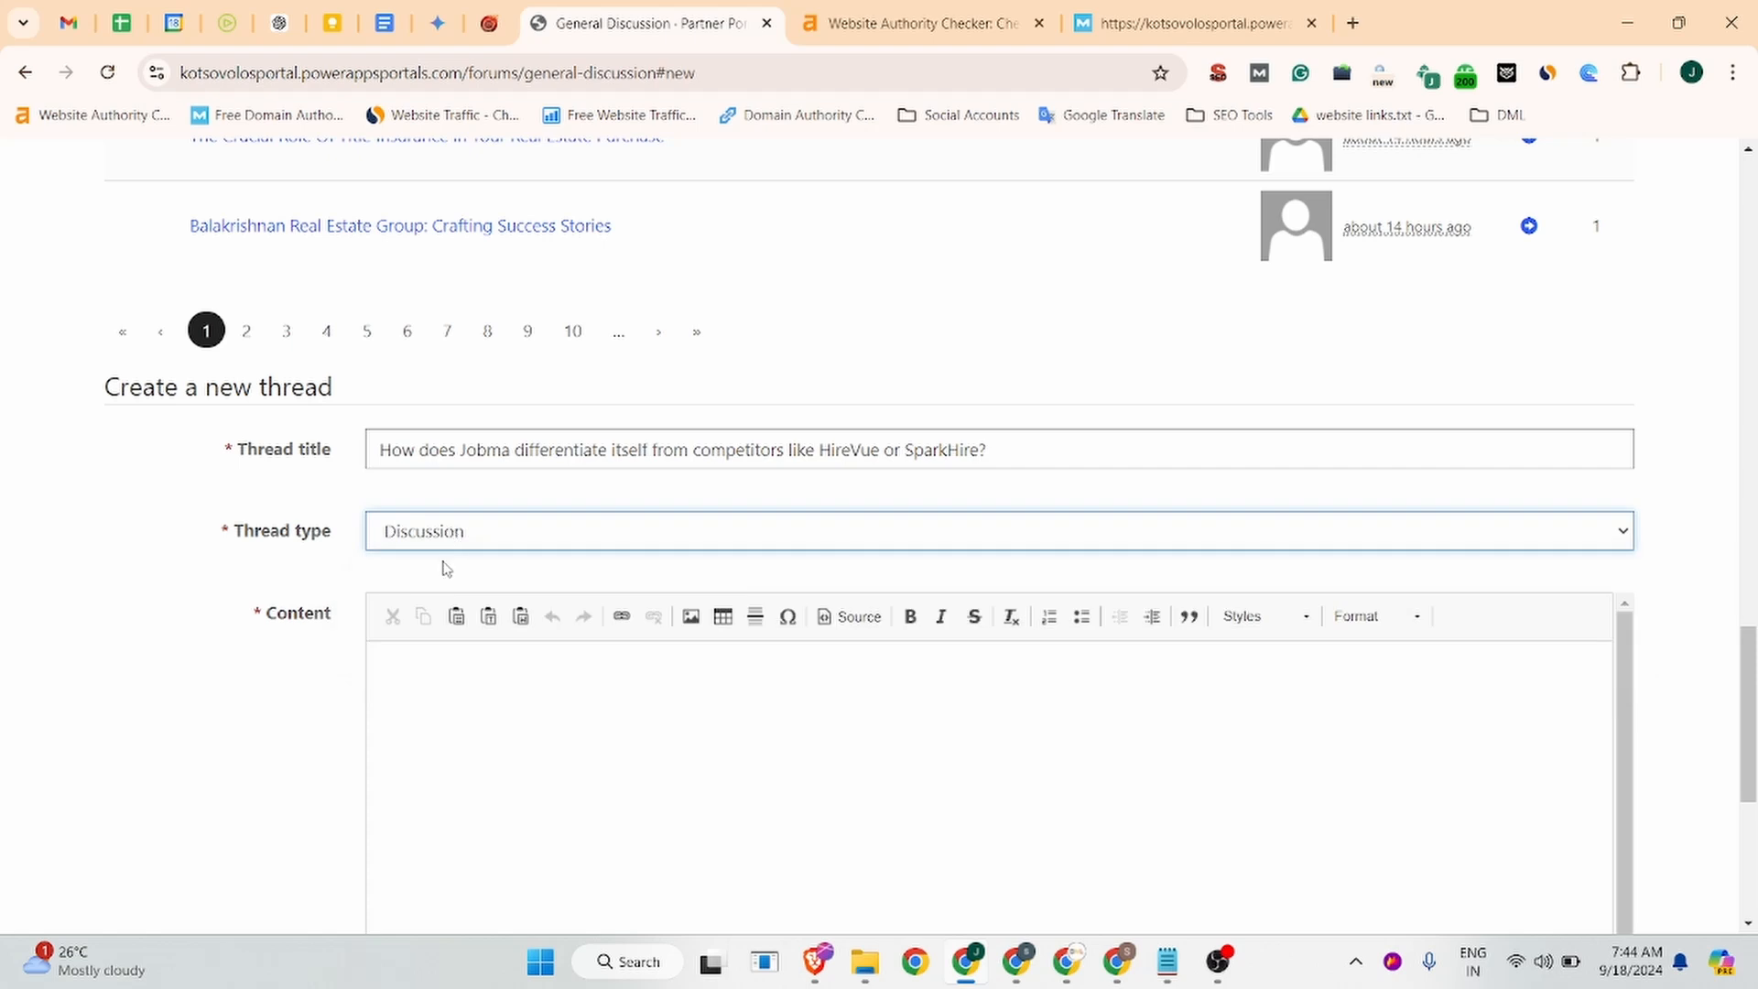
click(440, 696)
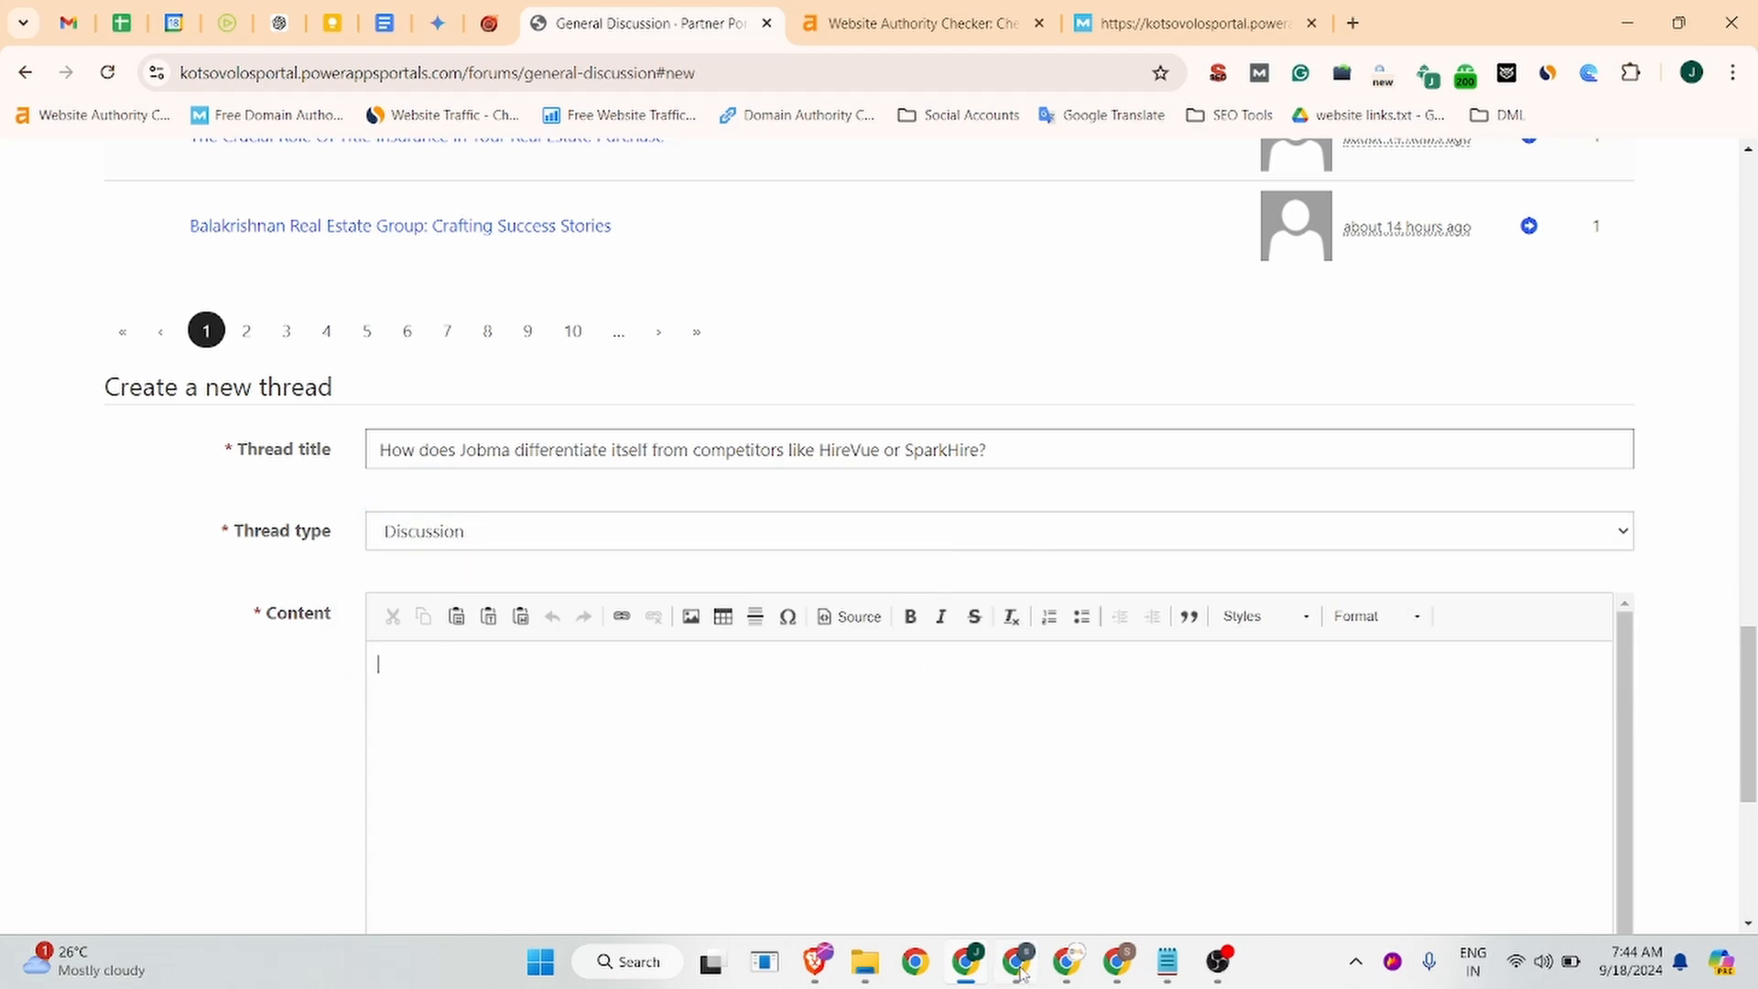
click(279, 23)
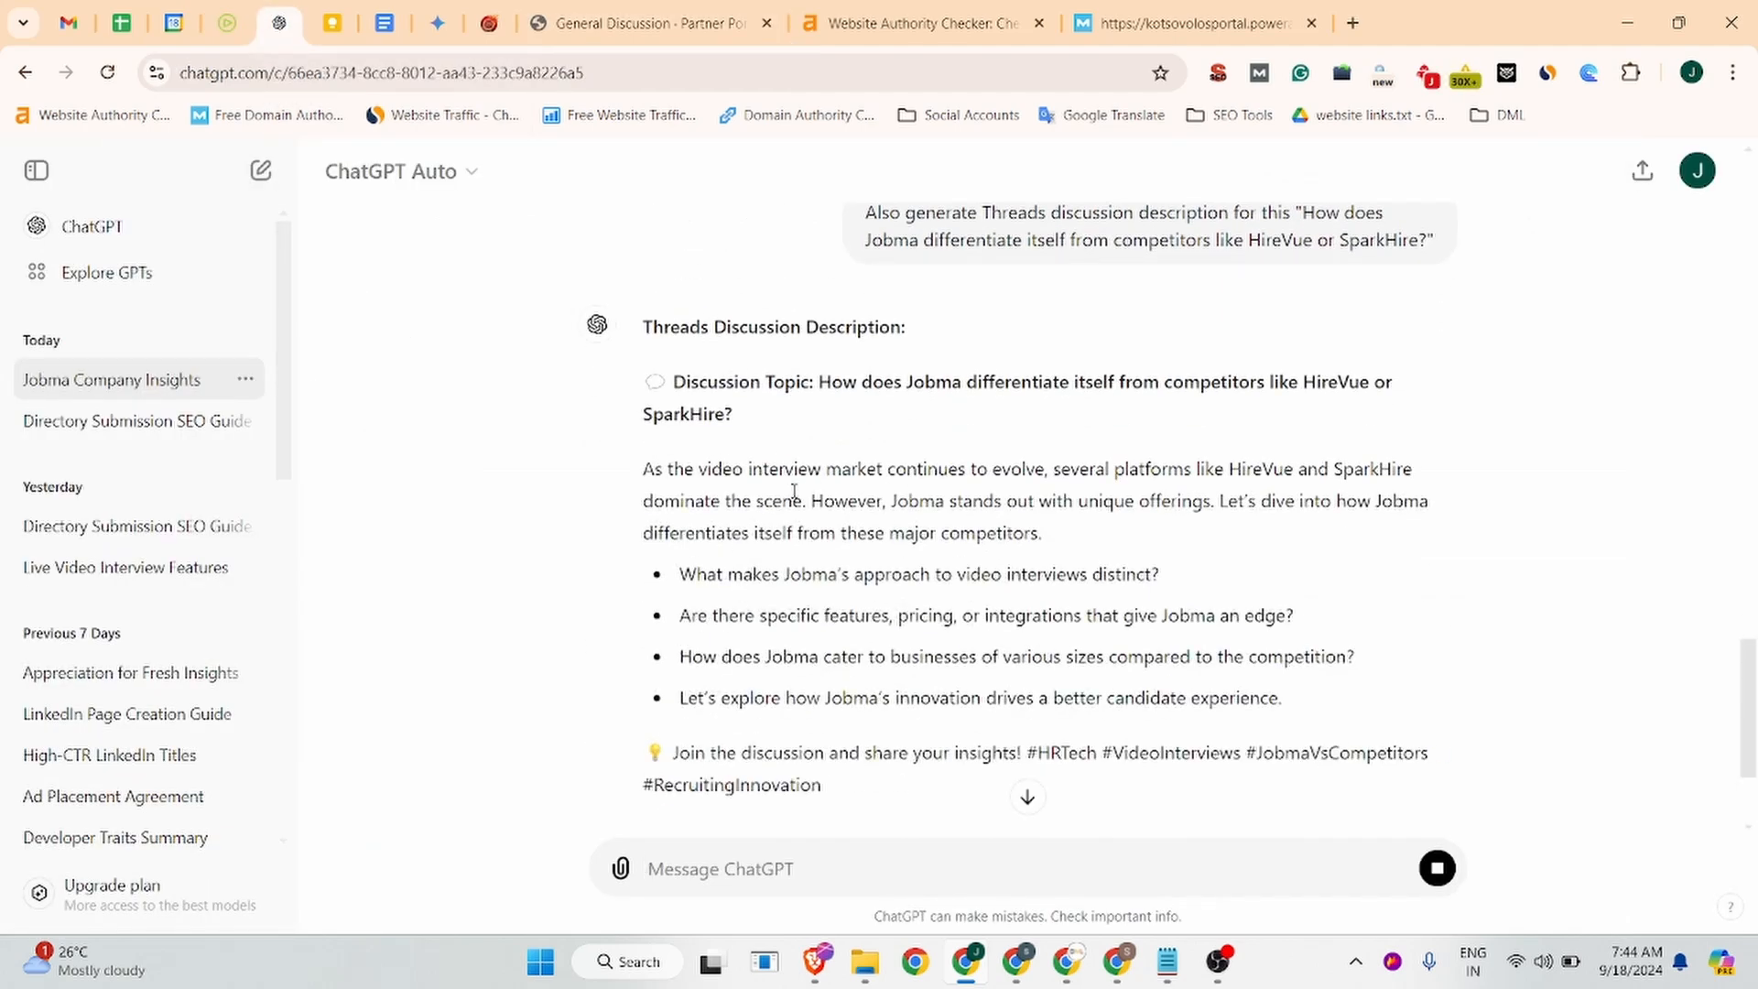
Paste ChatGPT's description, with its four discussion prompts and hashtags, into the thread's Content box.
scroll(795, 493, down, 3)
scroll(895, 615, up, 3)
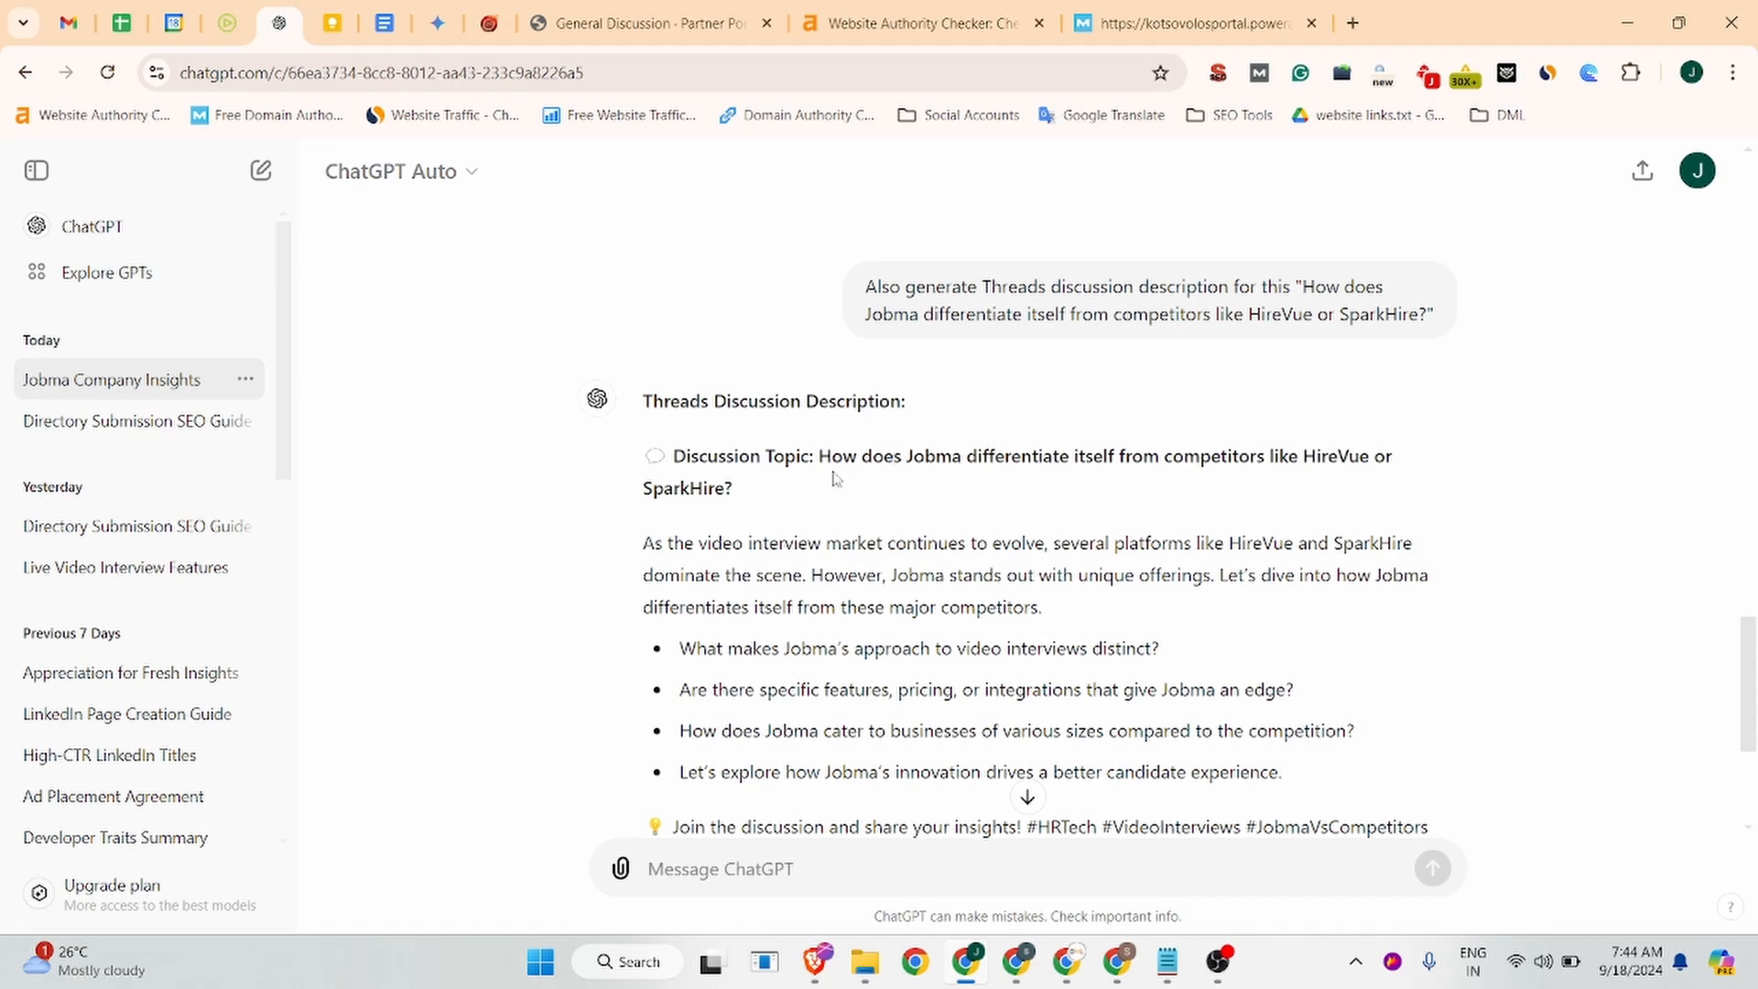
drag(641, 546, 1021, 797)
key(ctrl+c)
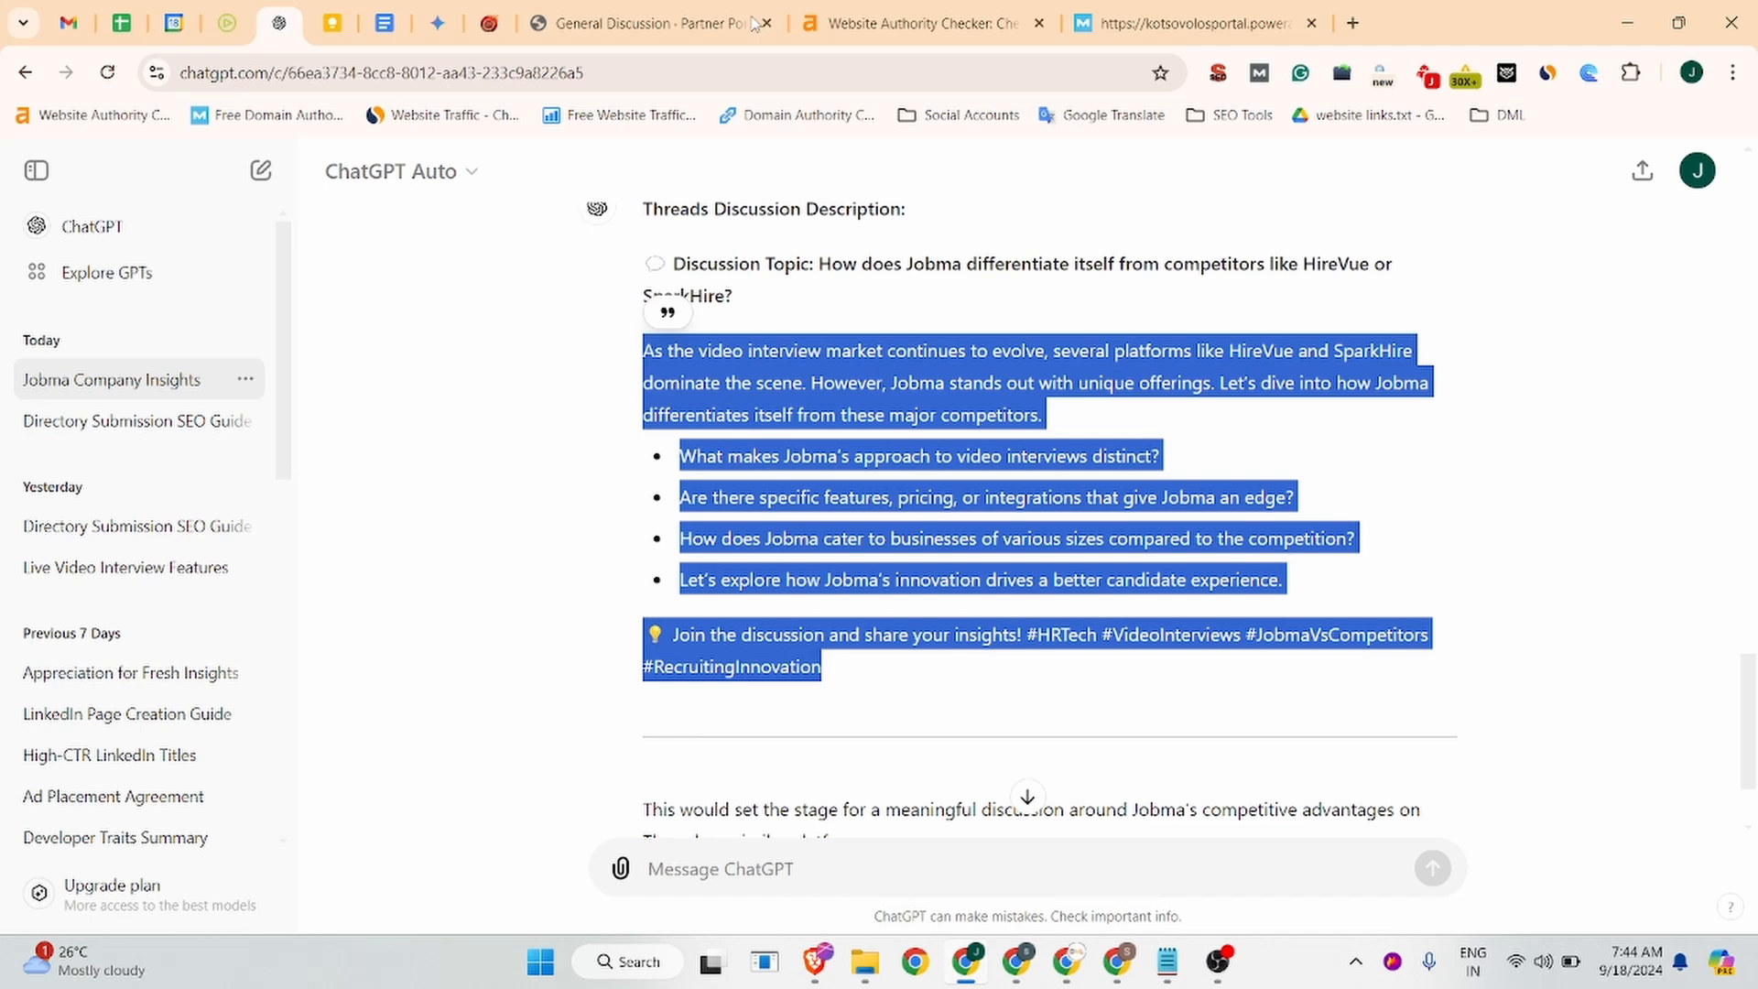
click(696, 23)
key(ctrl+v)
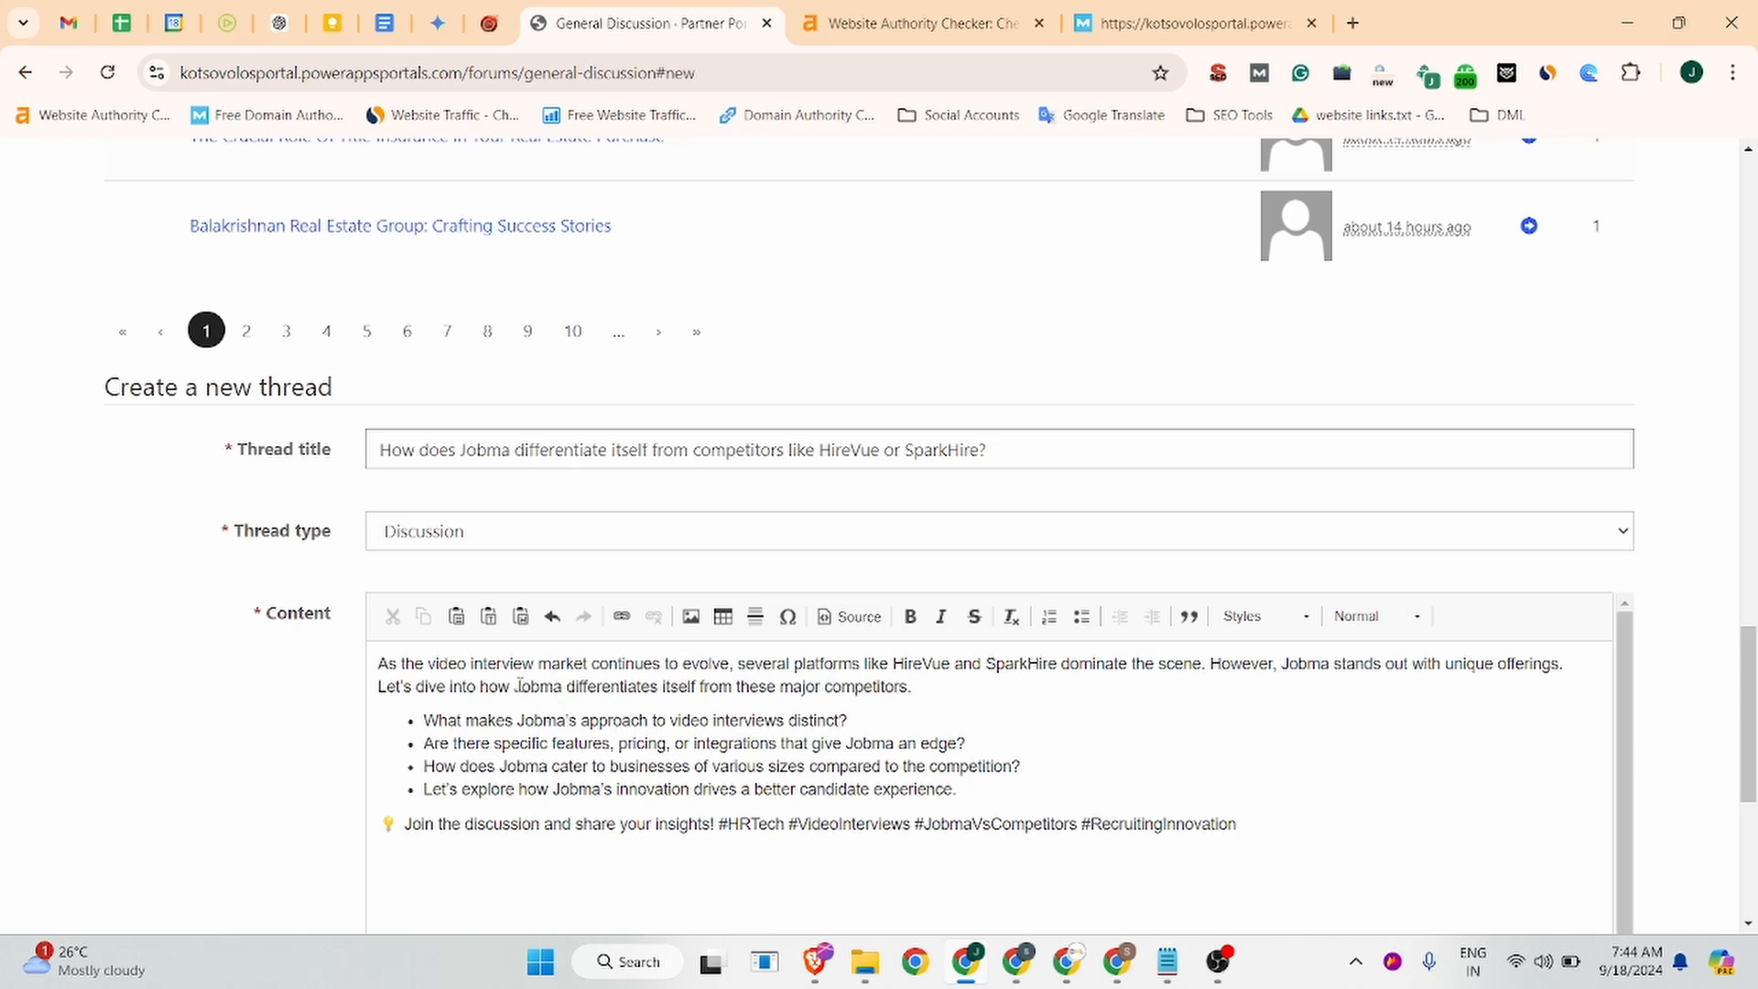
drag(514, 686, 564, 687)
click(621, 615)
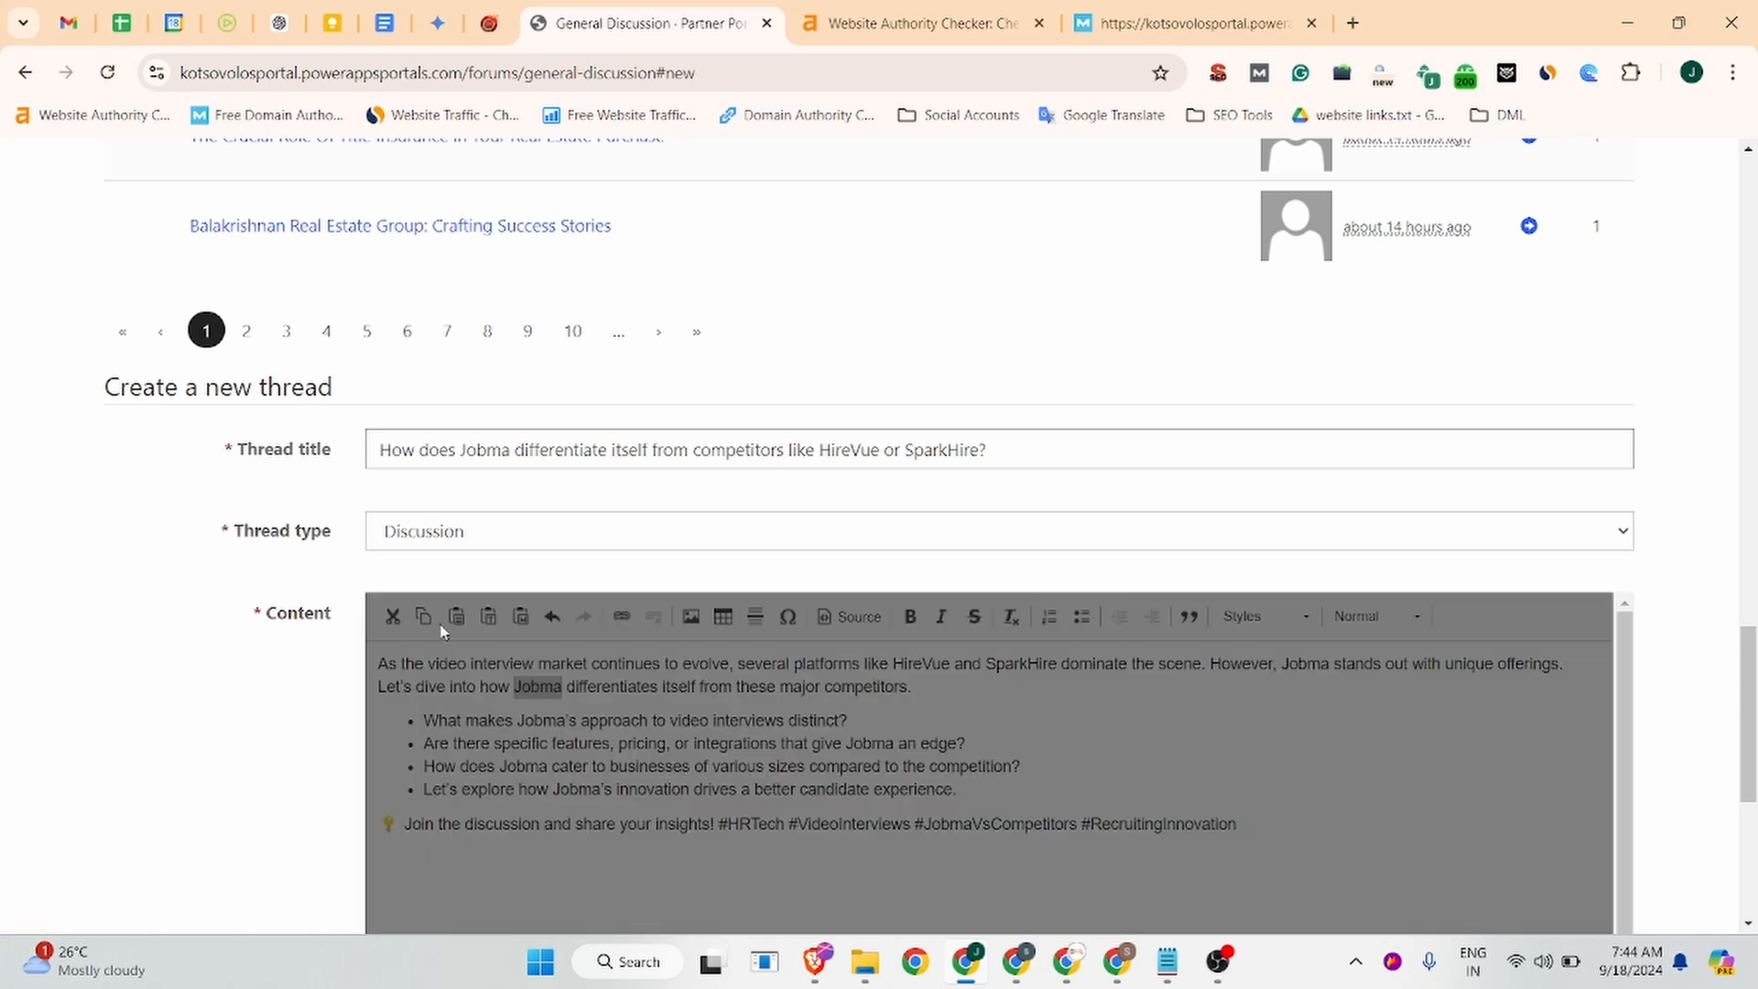
click(233, 11)
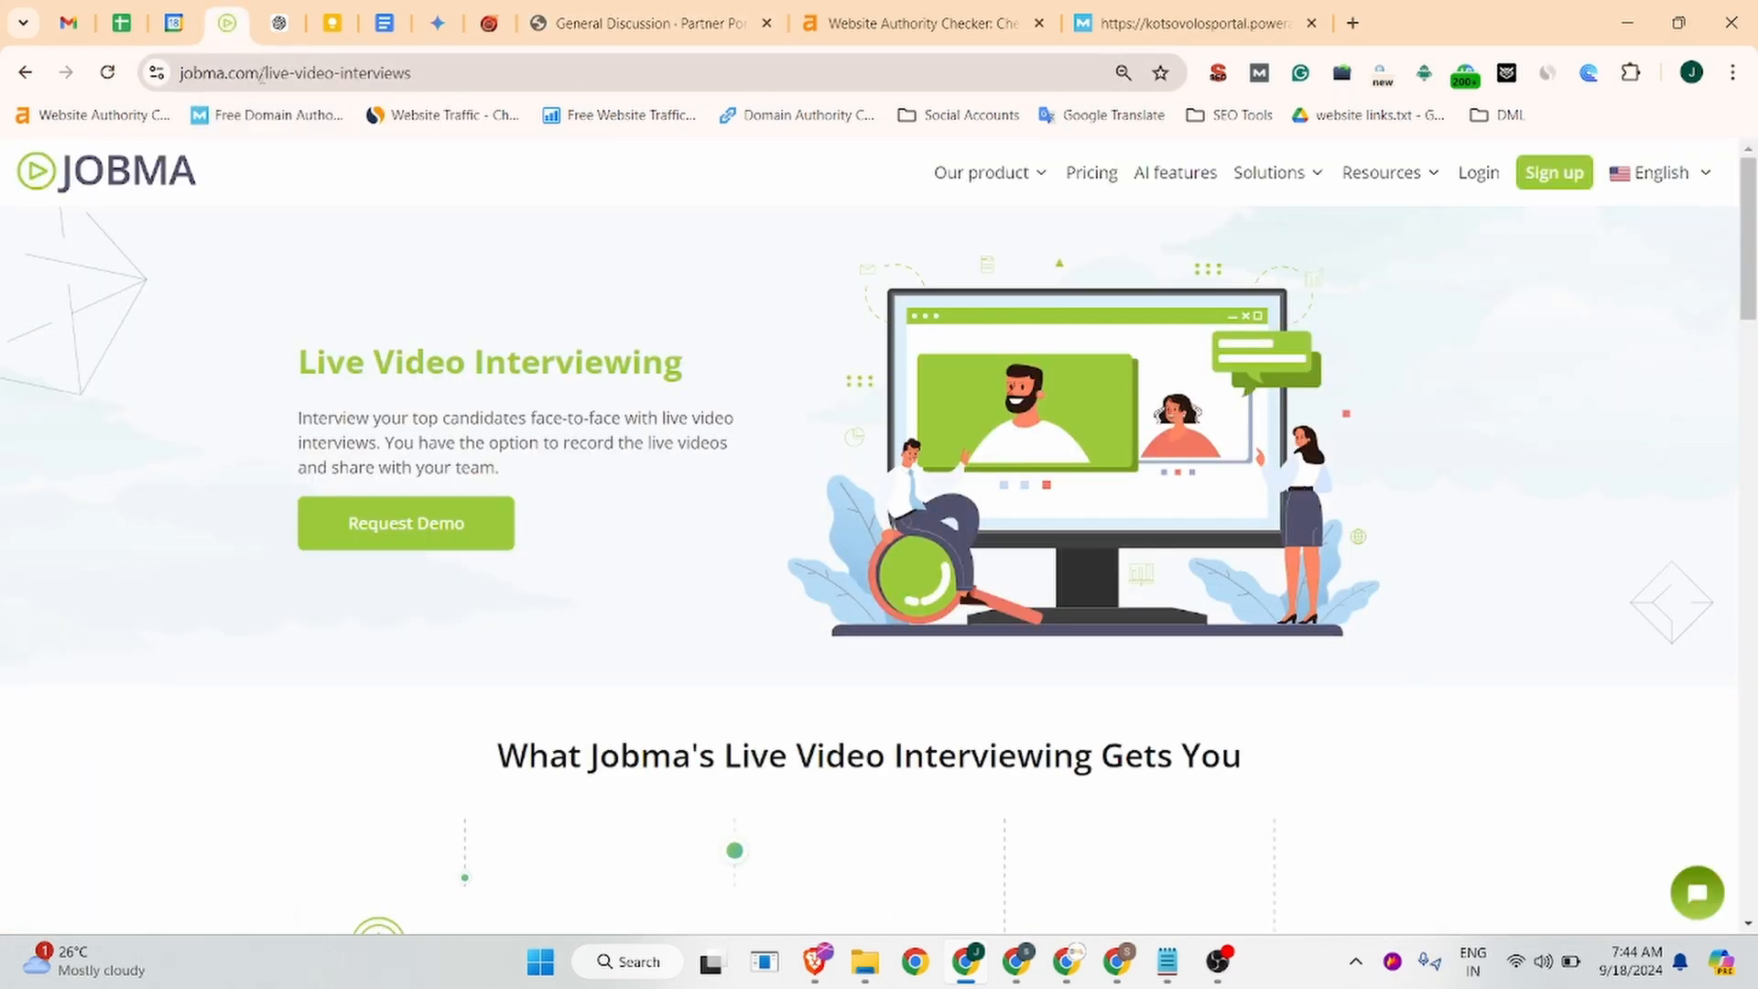
click(289, 76)
click(360, 73)
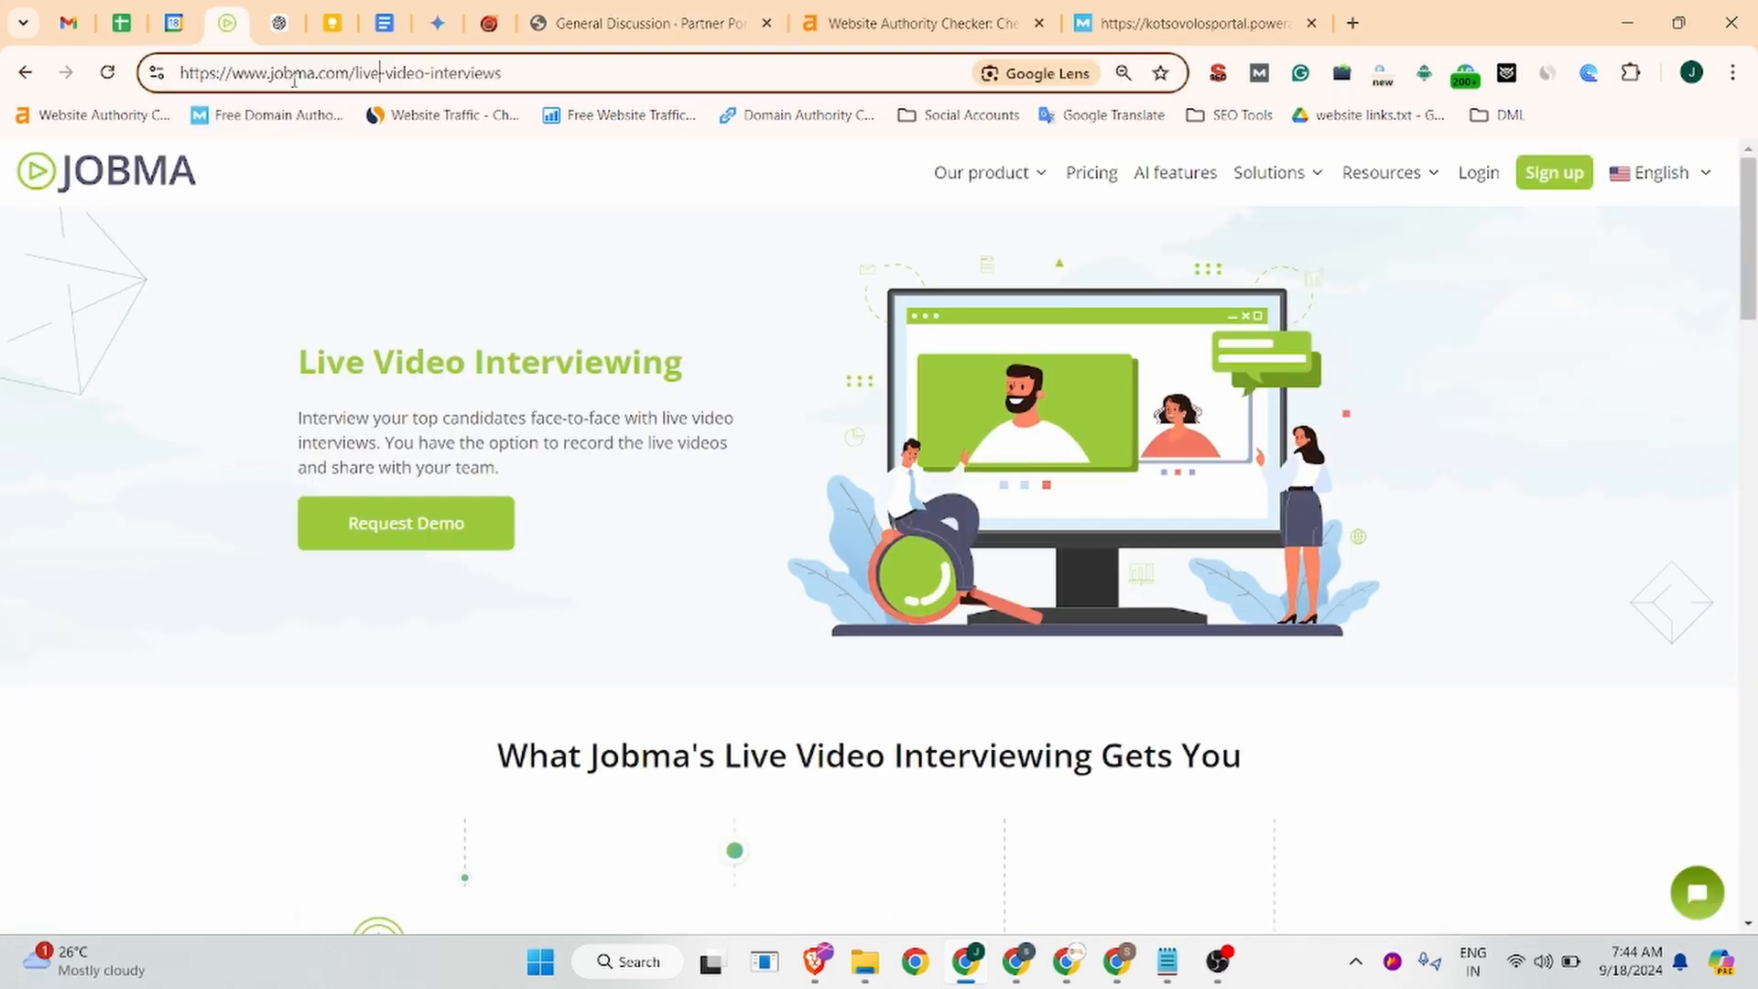
double_click(356, 72)
drag(356, 73, 181, 73)
click(363, 74)
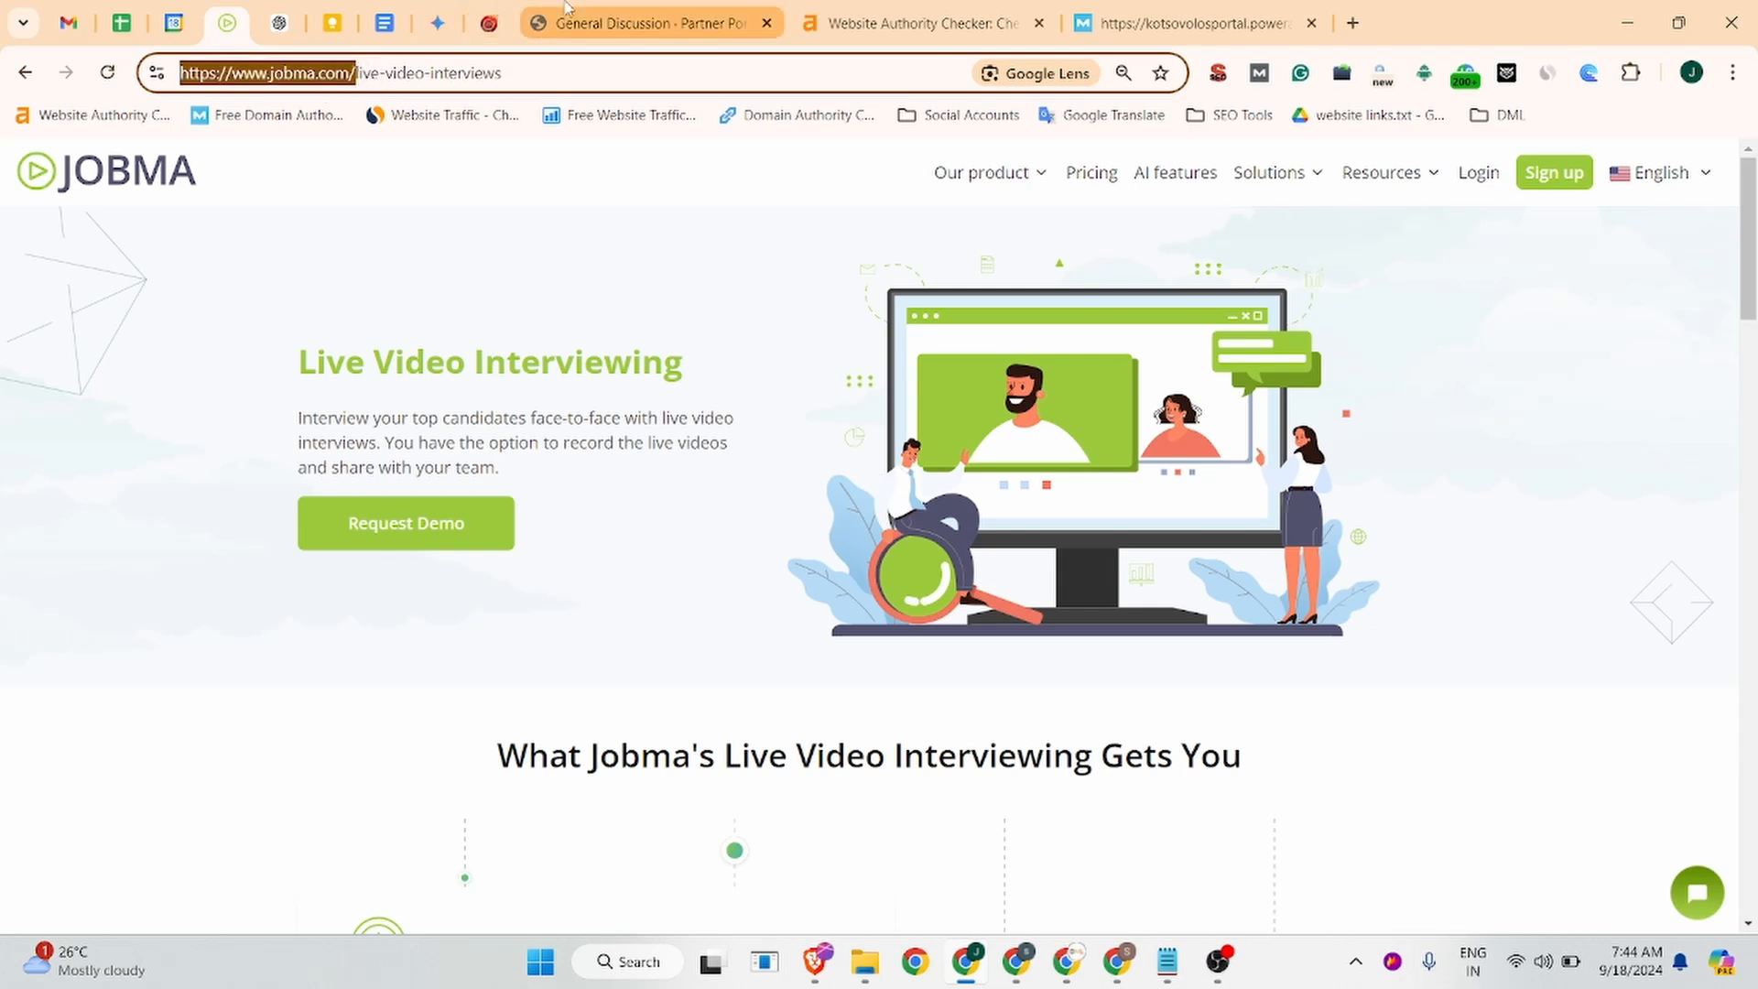
click(641, 23)
key(ctrl+v)
scroll(937, 857, down, 1)
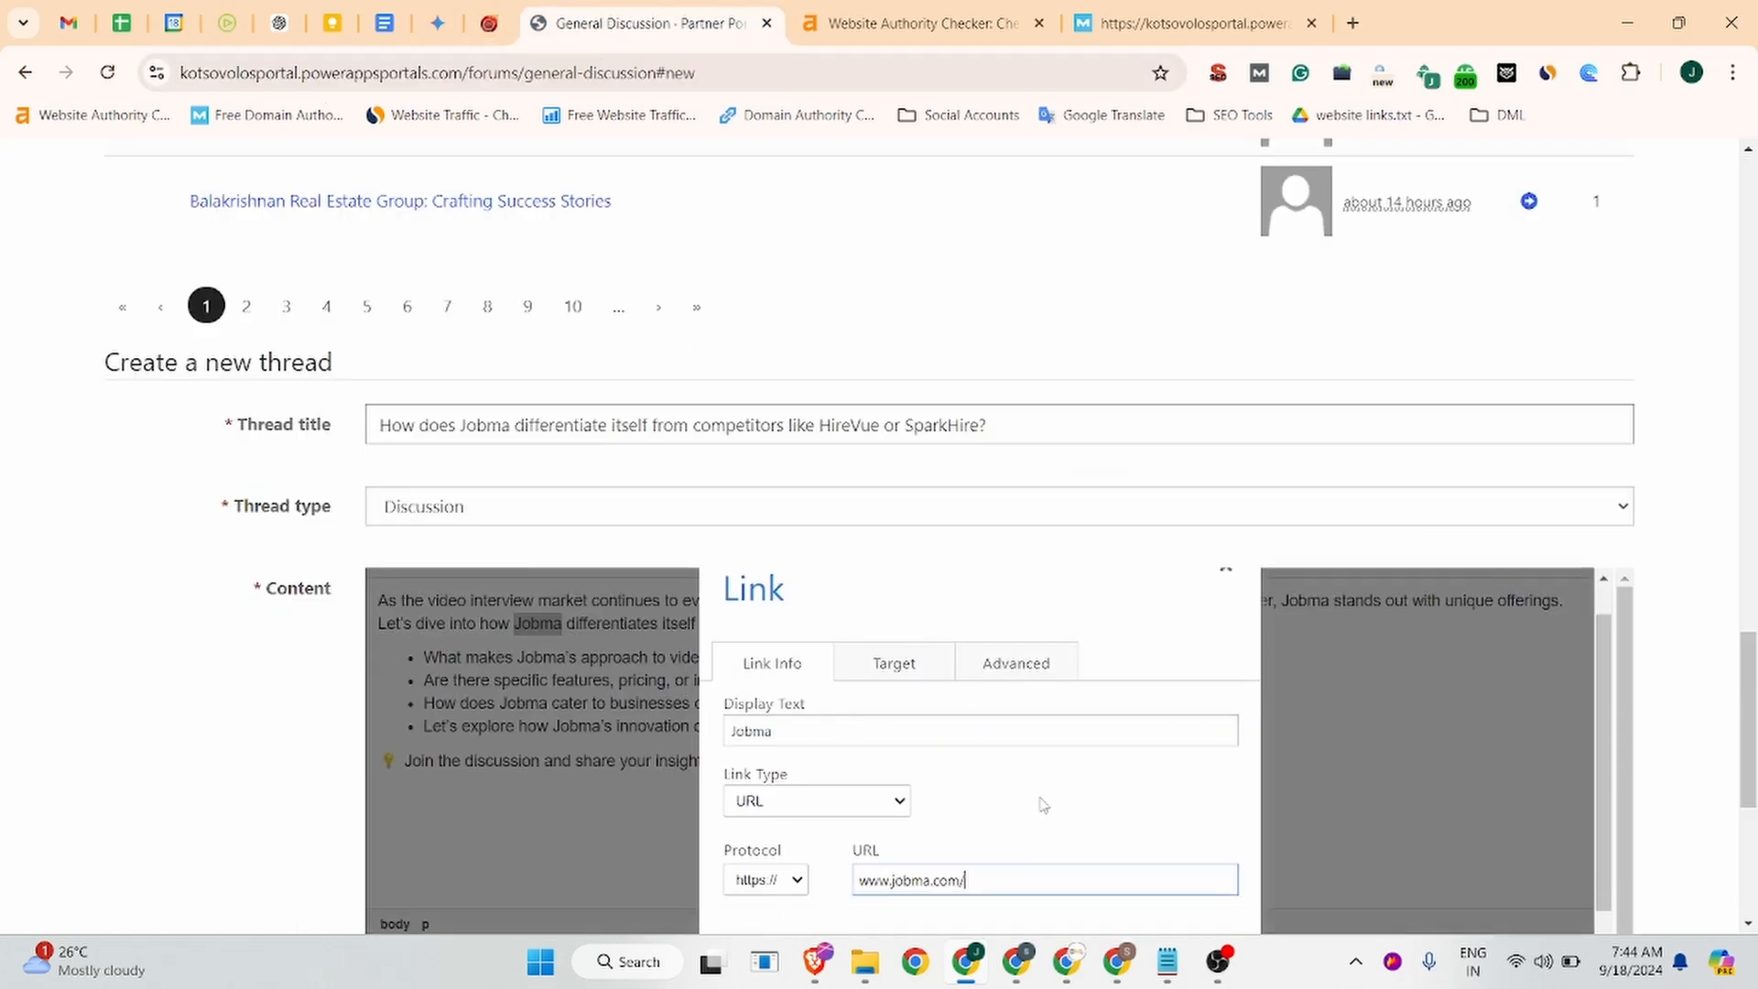
scroll(1373, 641, down, 2)
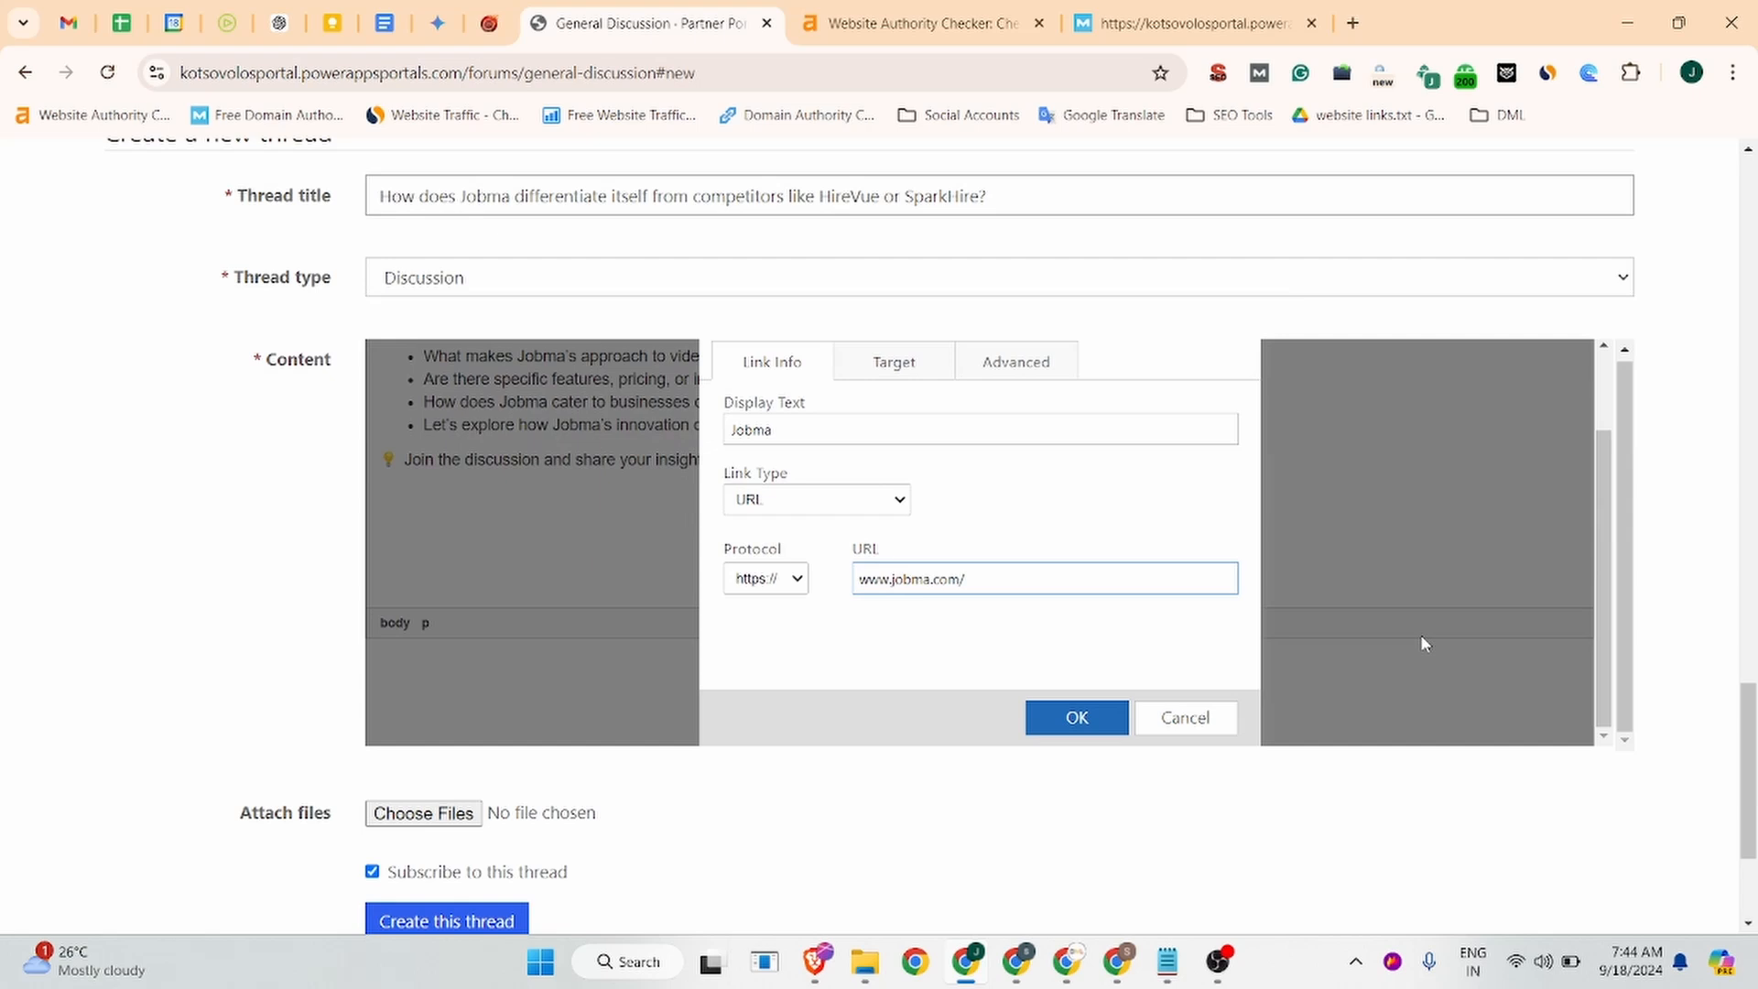
click(1065, 721)
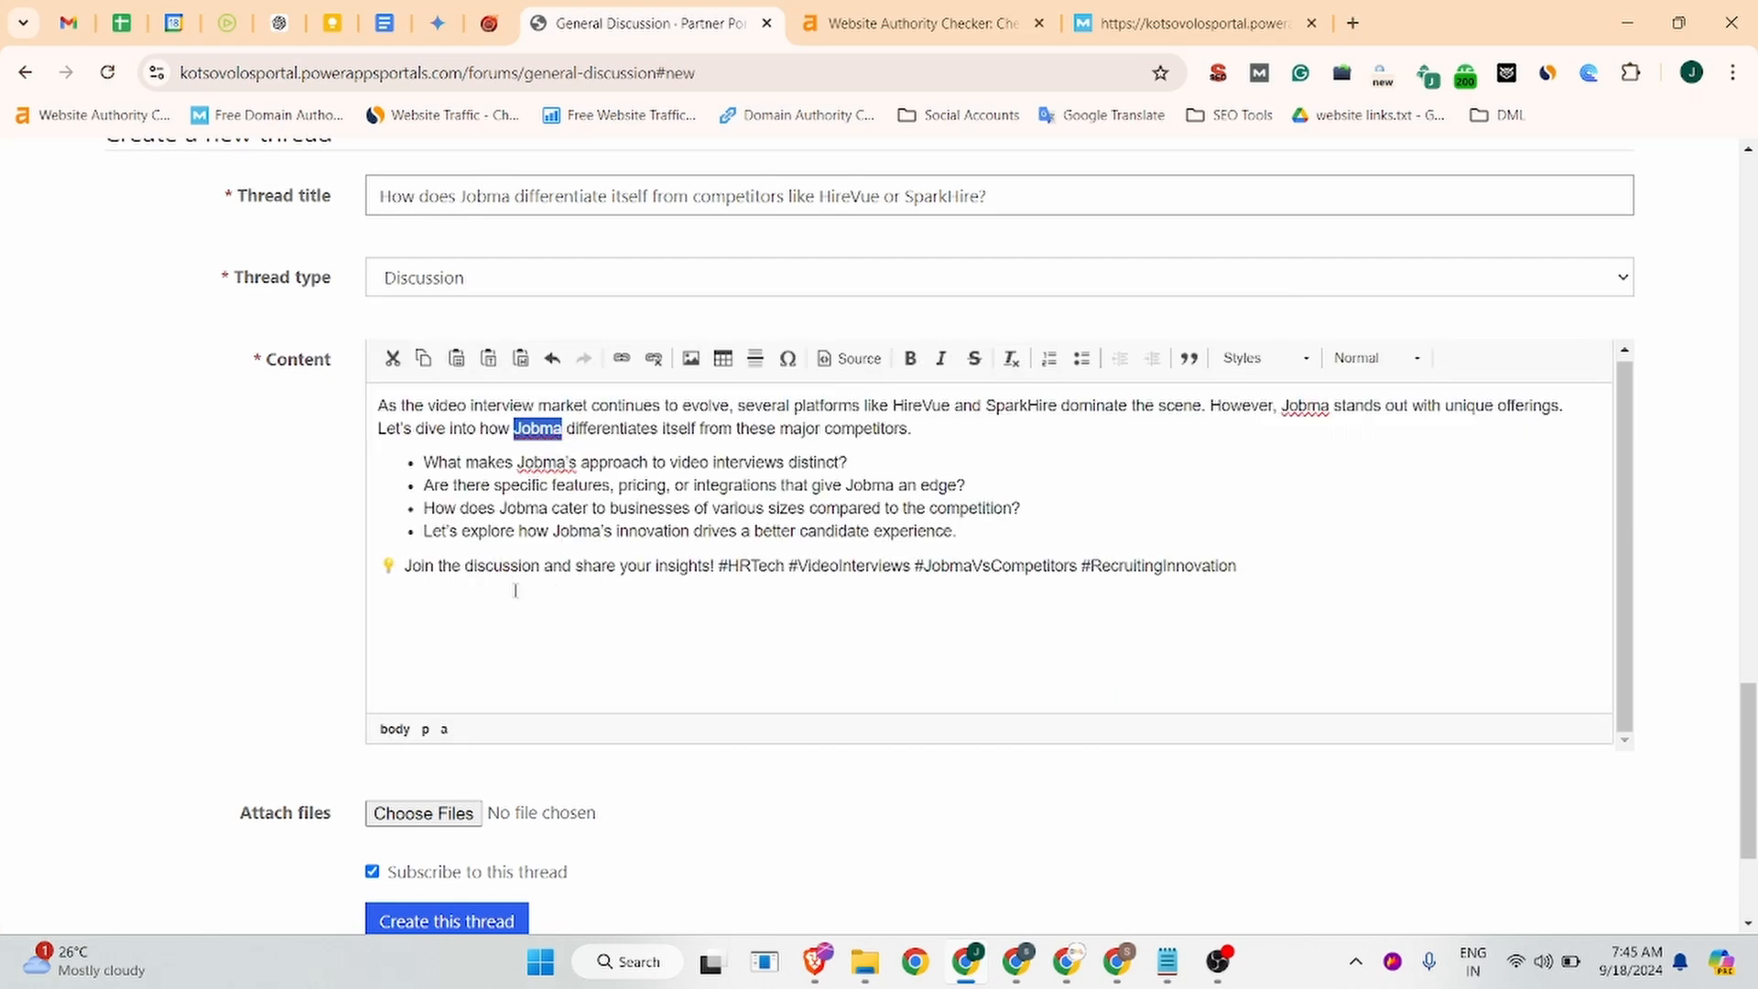
key(ctrl+b)
scroll(435, 786, down, 3)
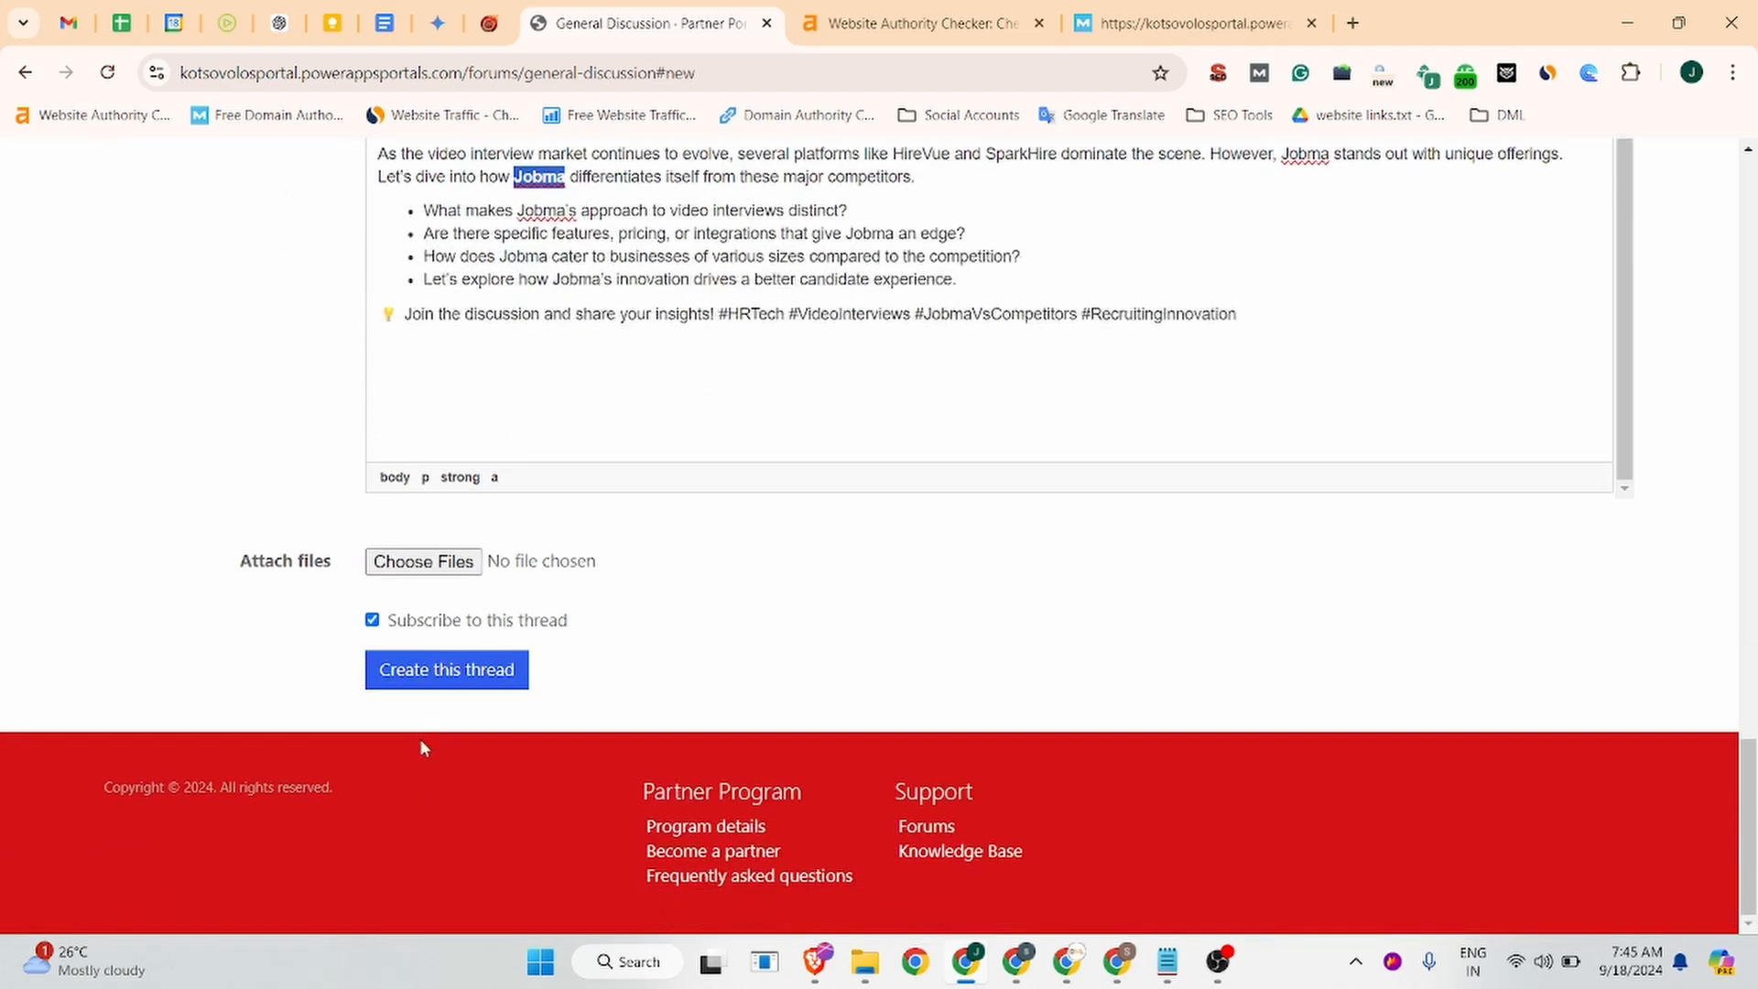
click(406, 681)
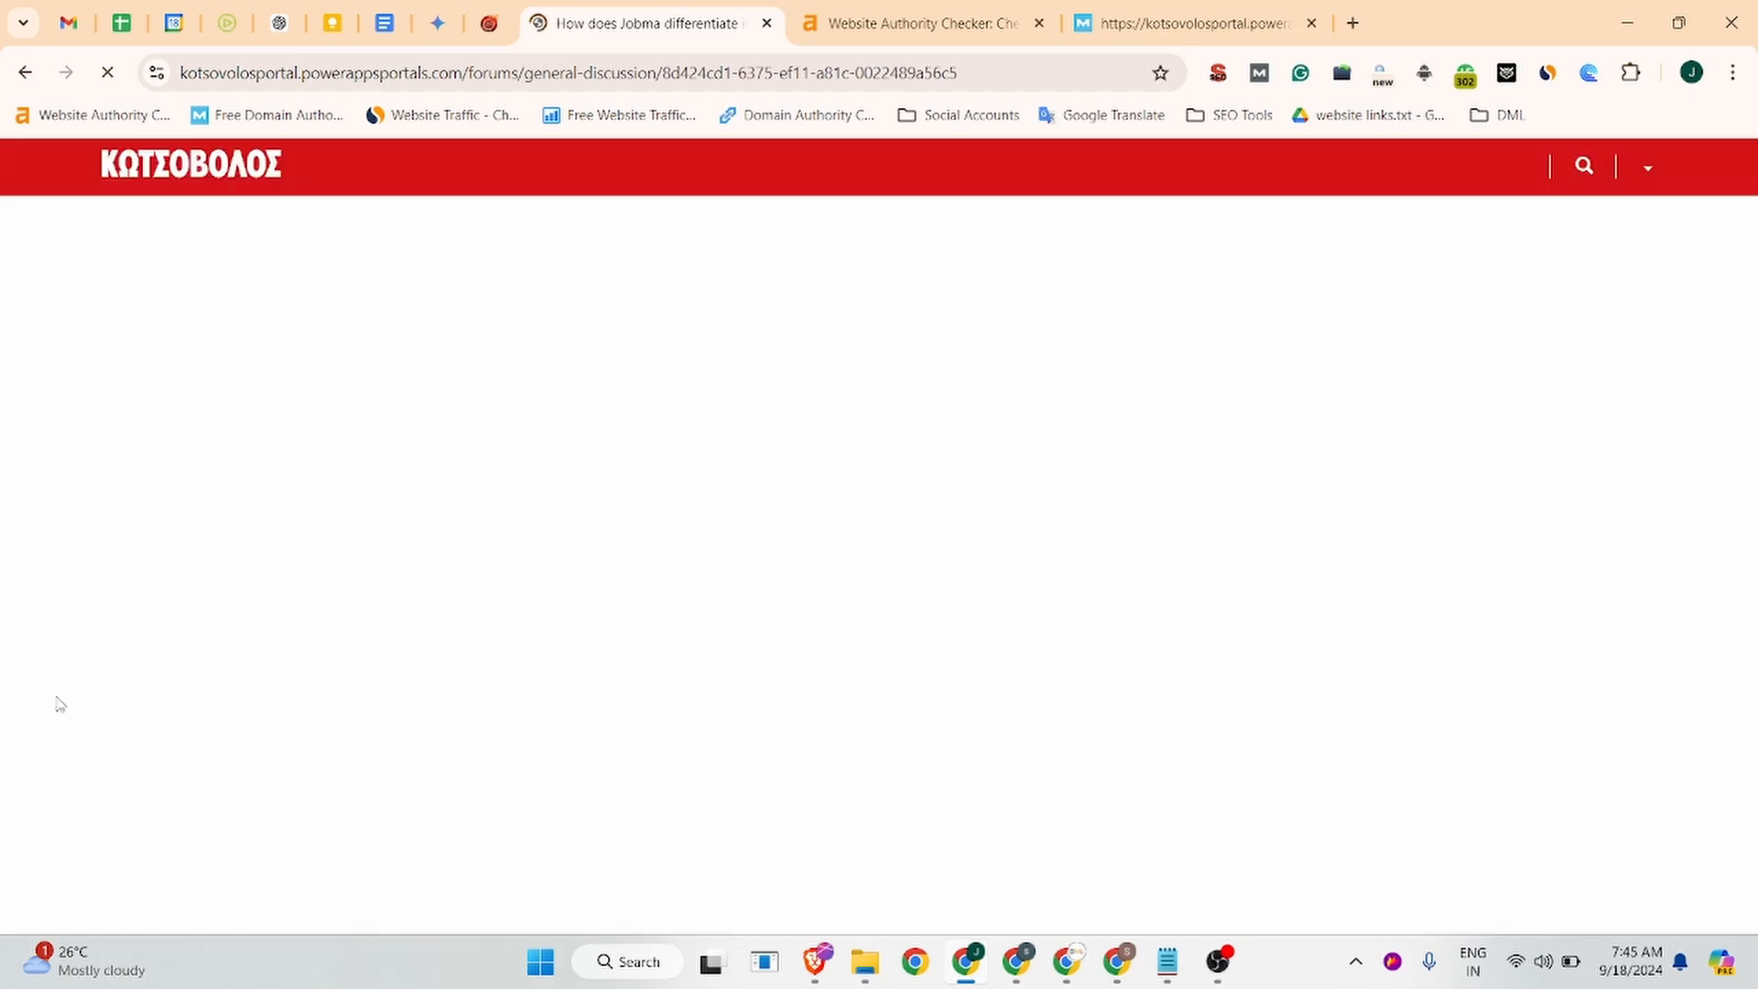
Load the copied thread URL in a new signed-out Incognito window to view the post publicly.
click(983, 72)
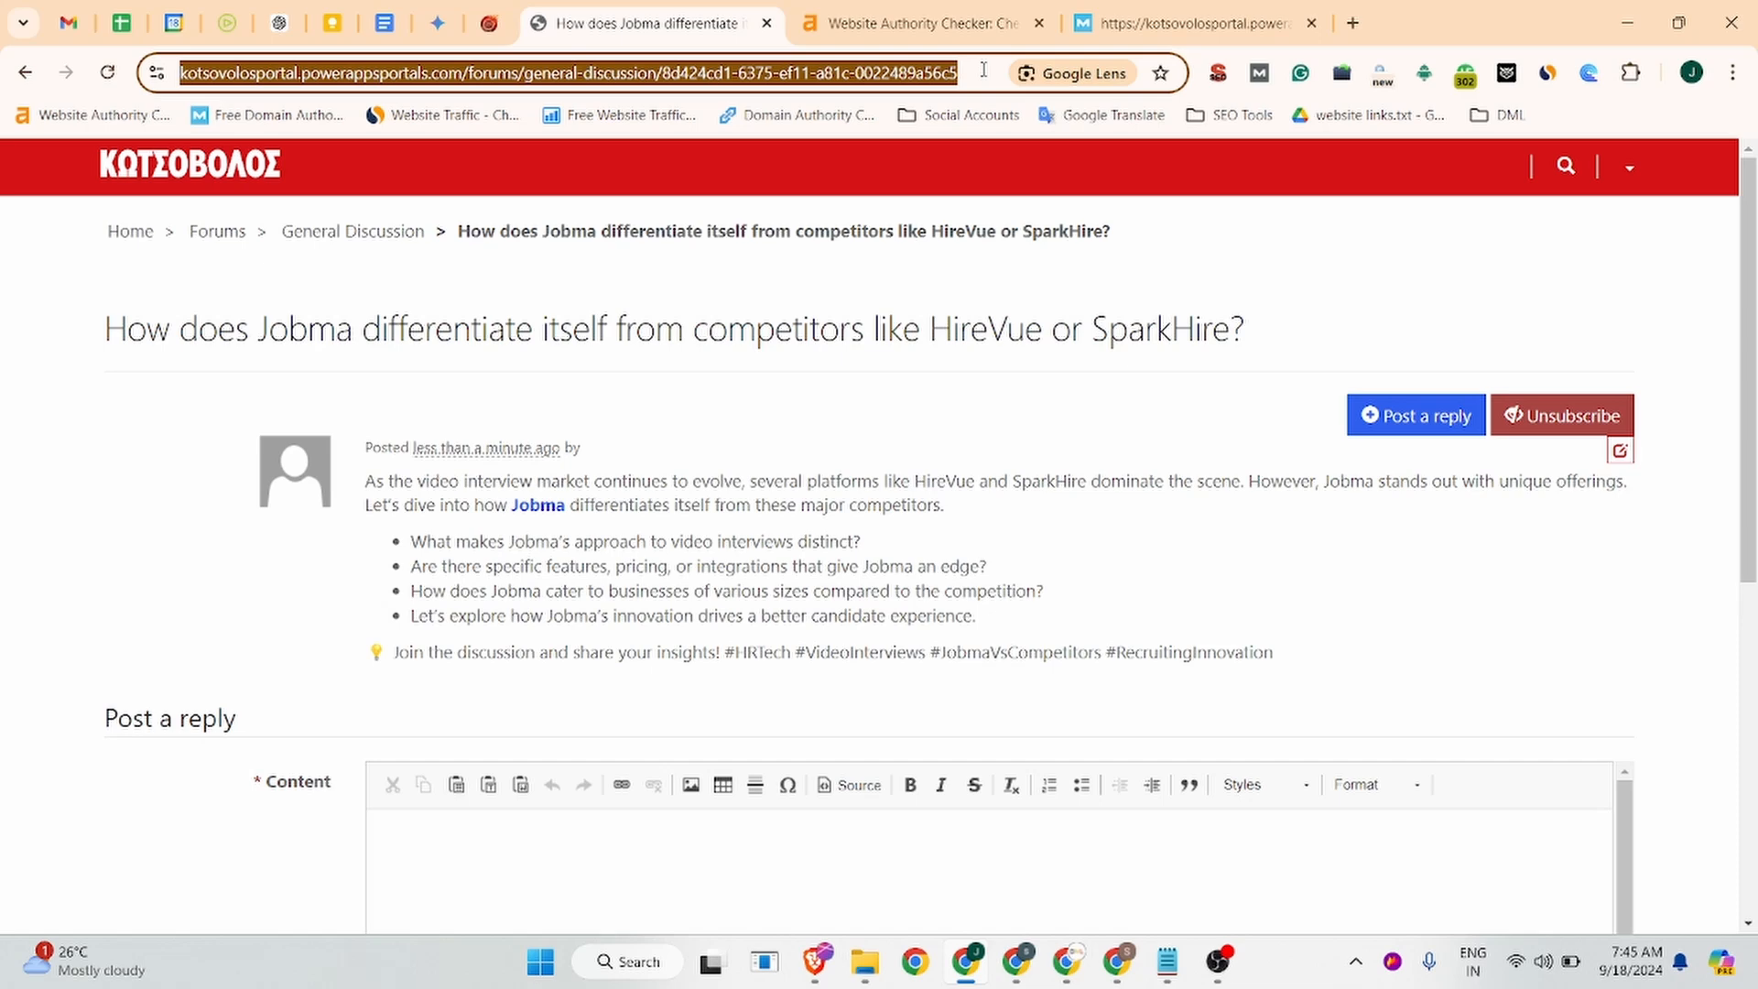
key(ctrl+c)
key(ctrl+shift+n)
key(ctrl+v)
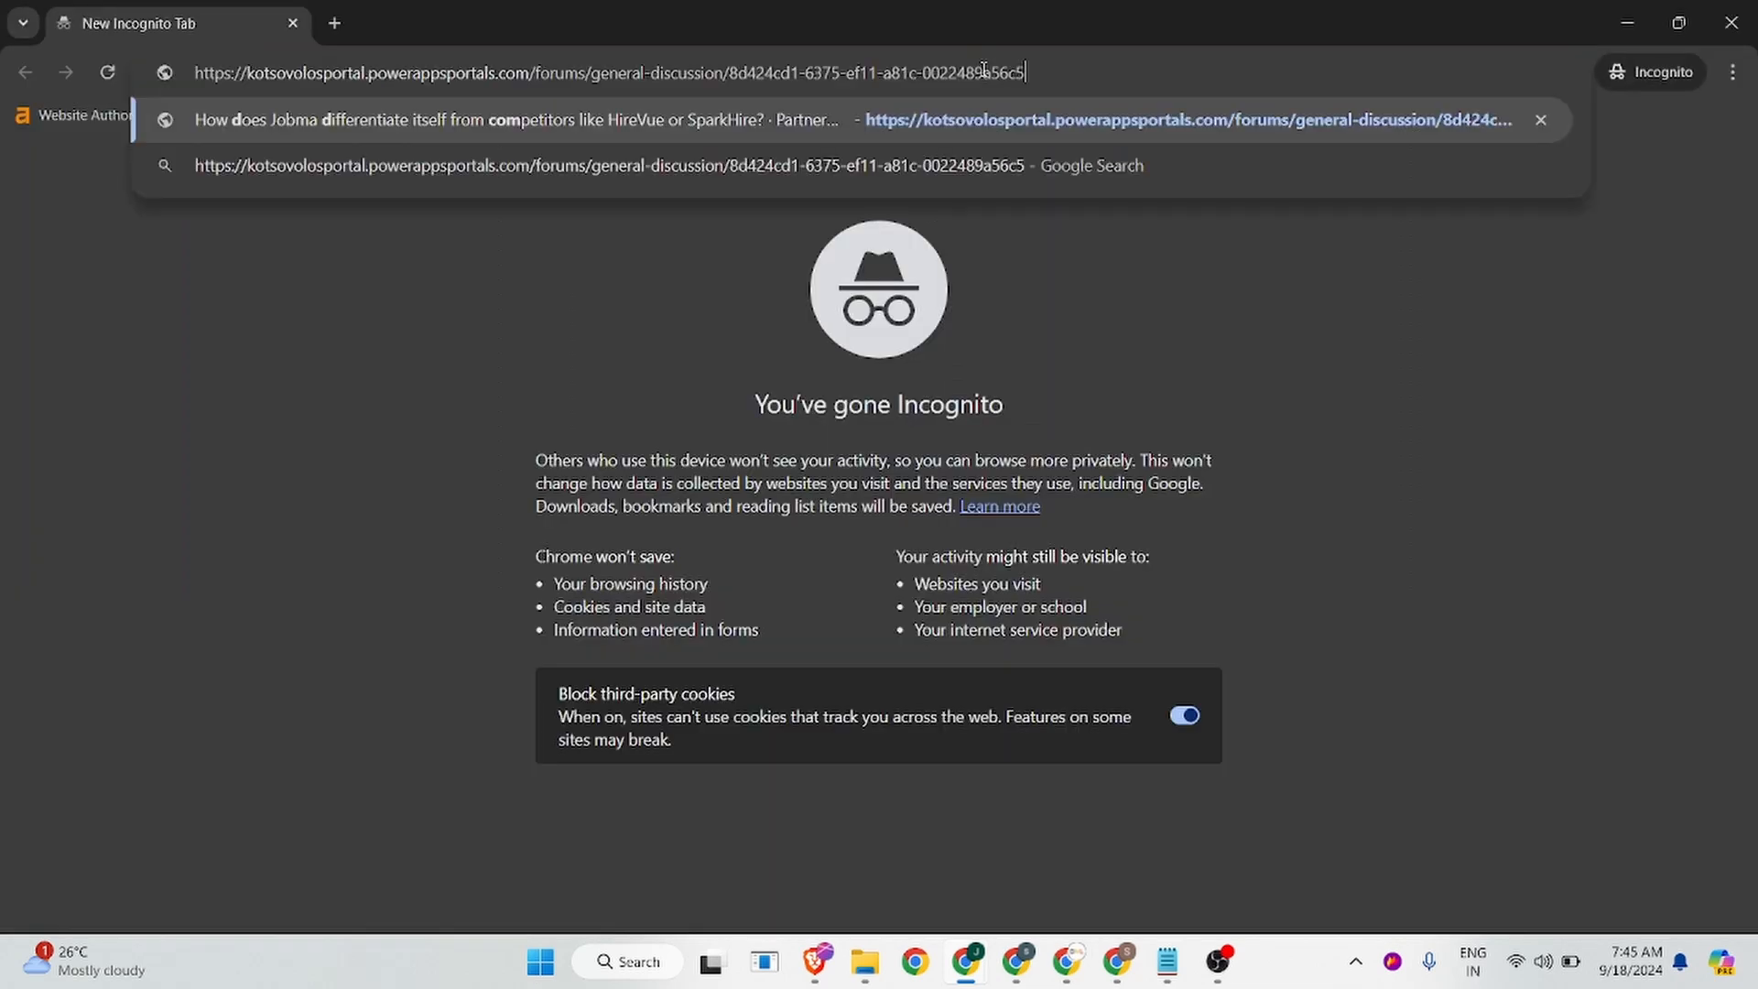
key(Return)
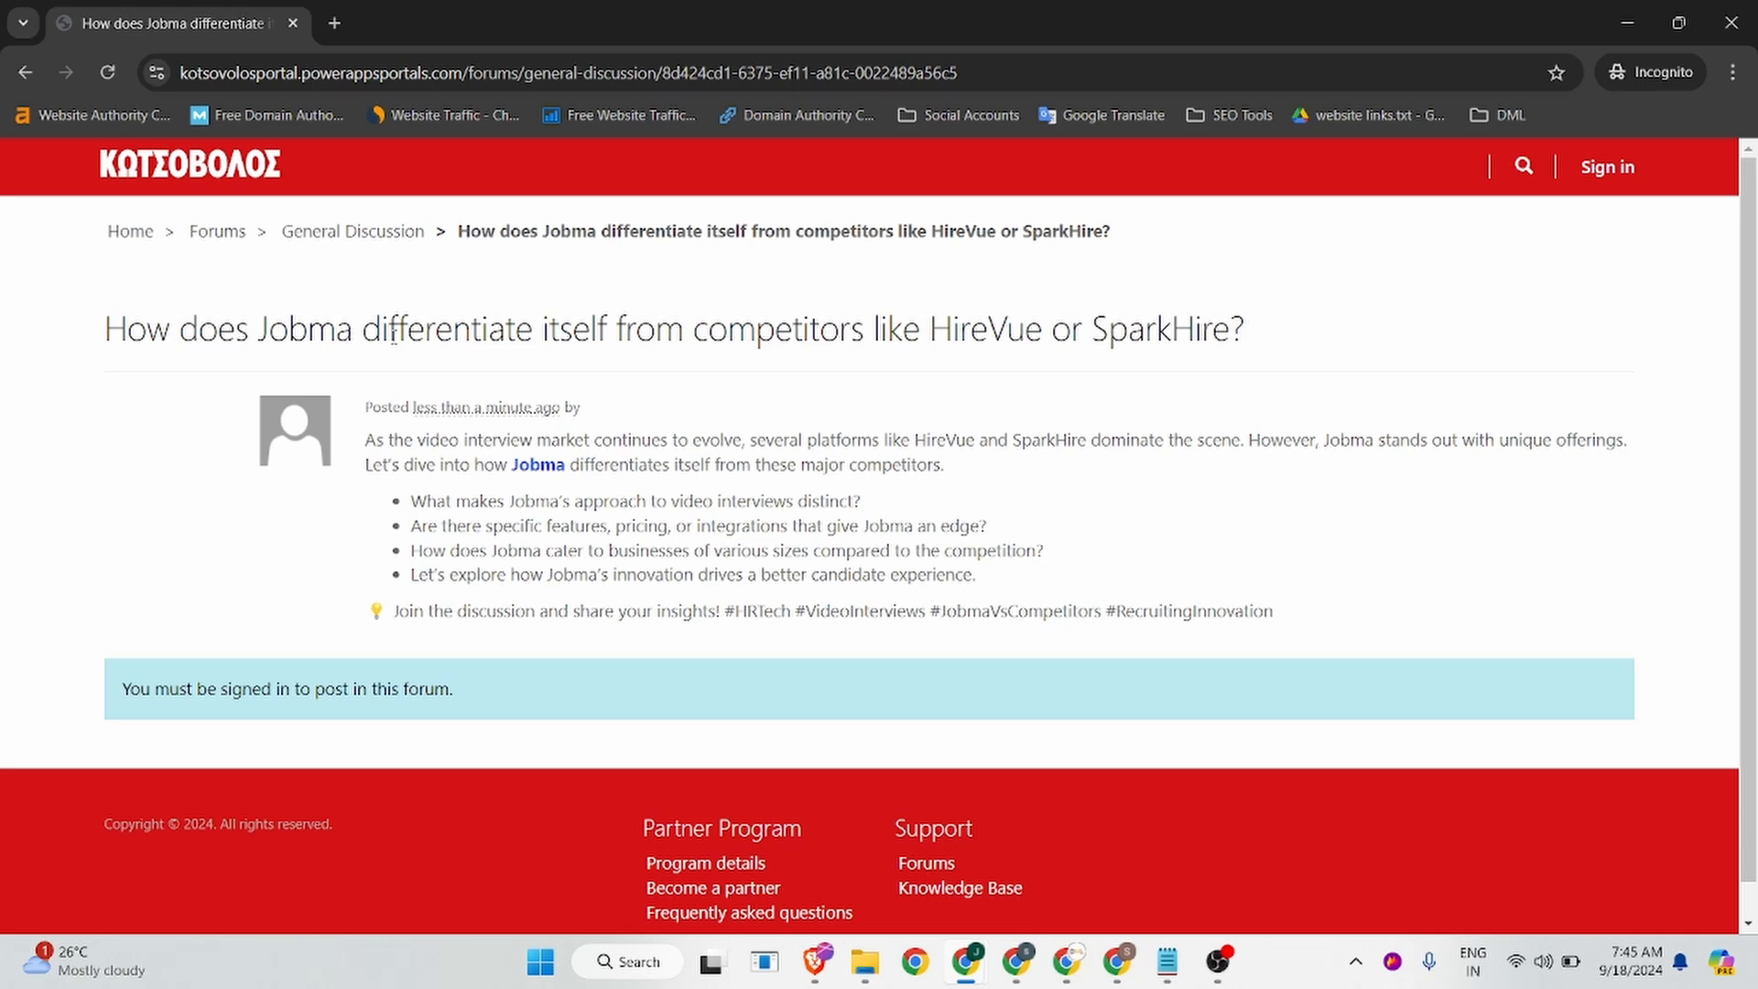
right_click(549, 465)
click(611, 686)
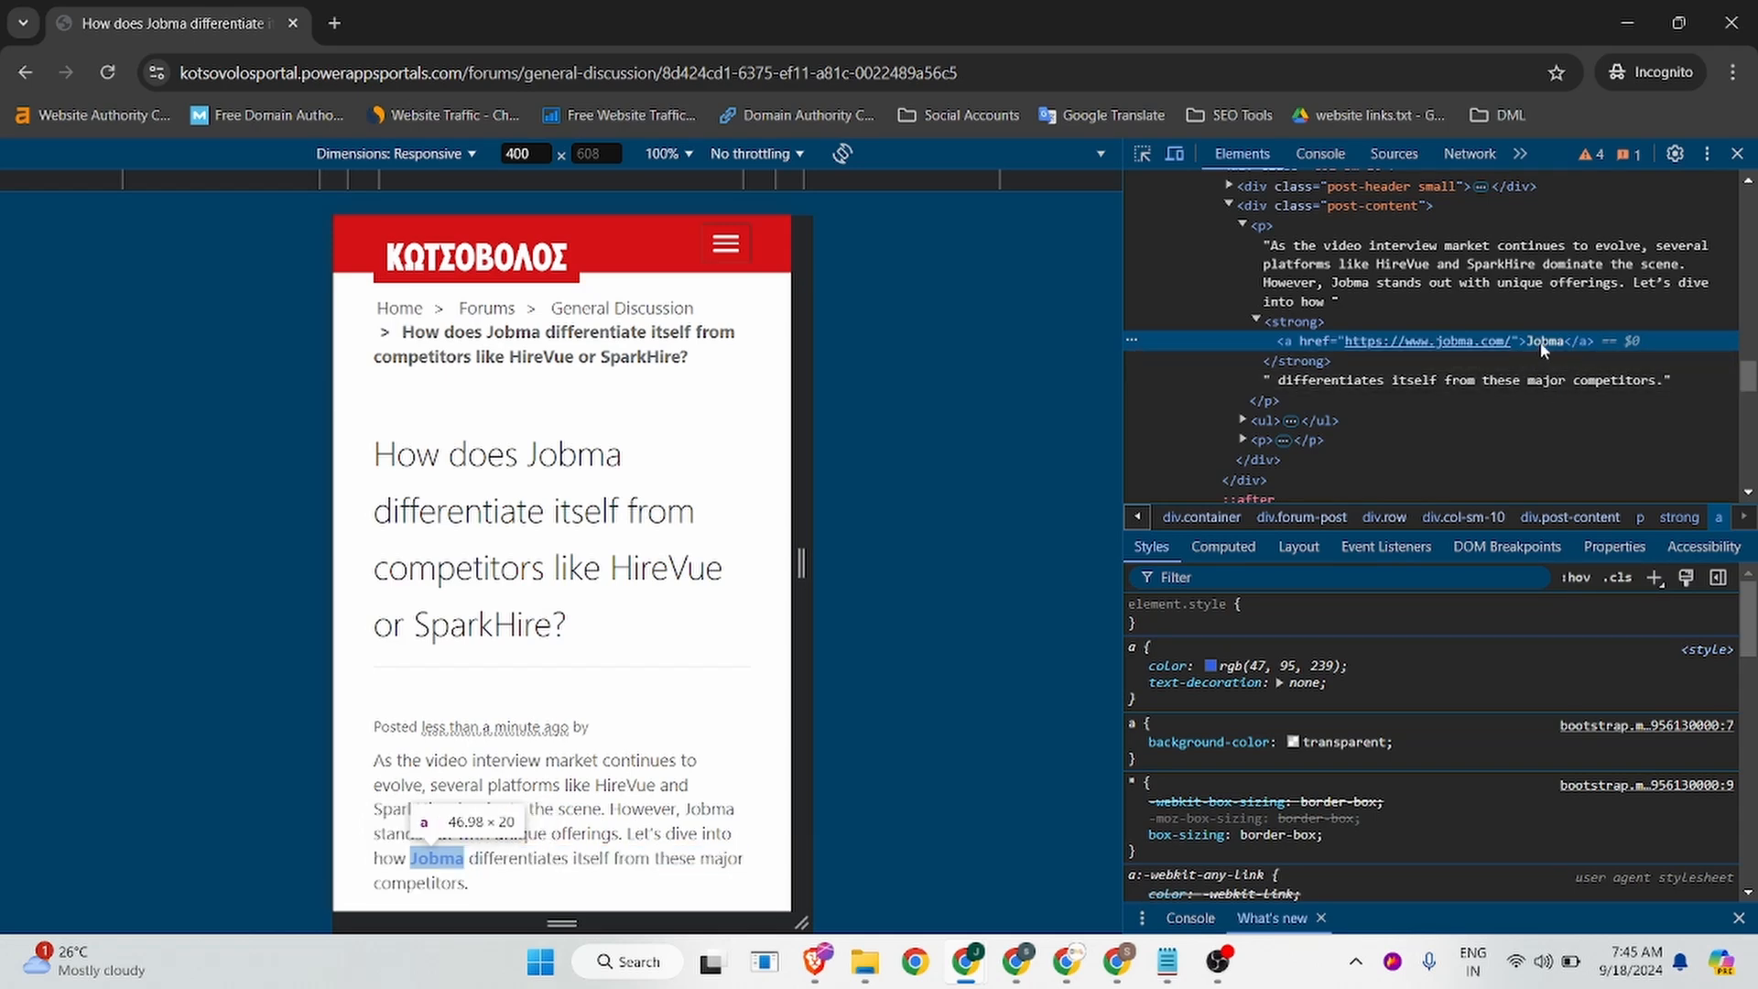
click(1735, 149)
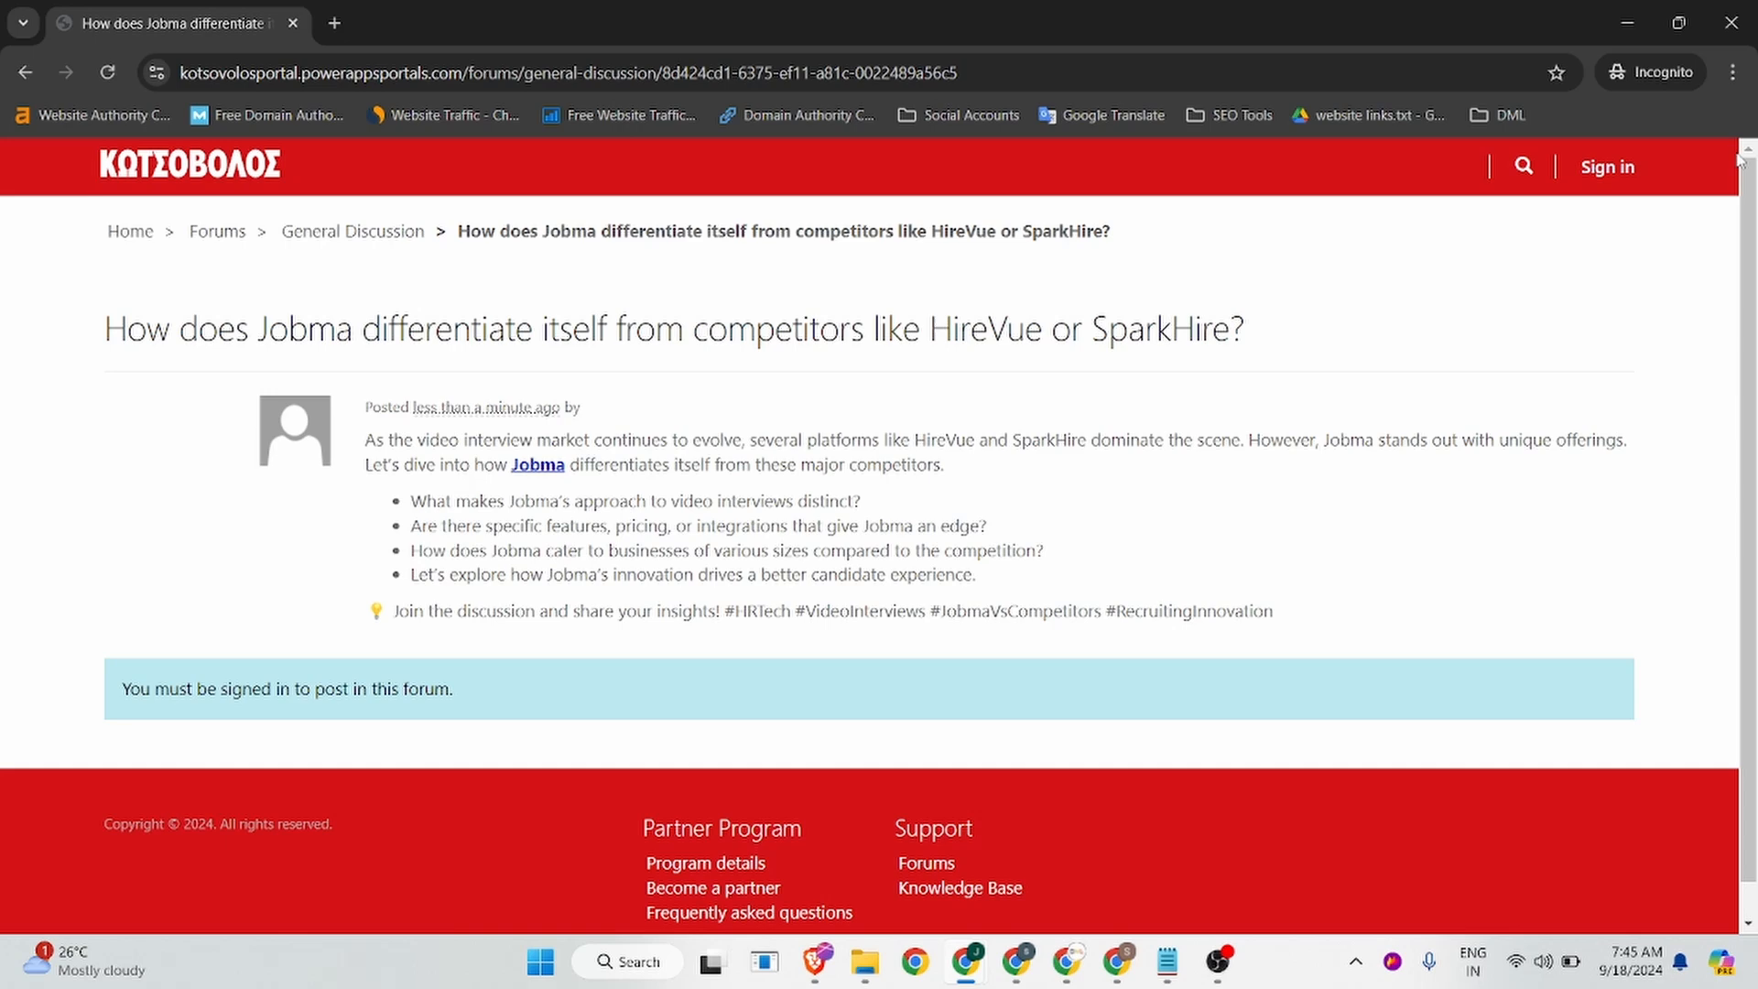
click(1733, 16)
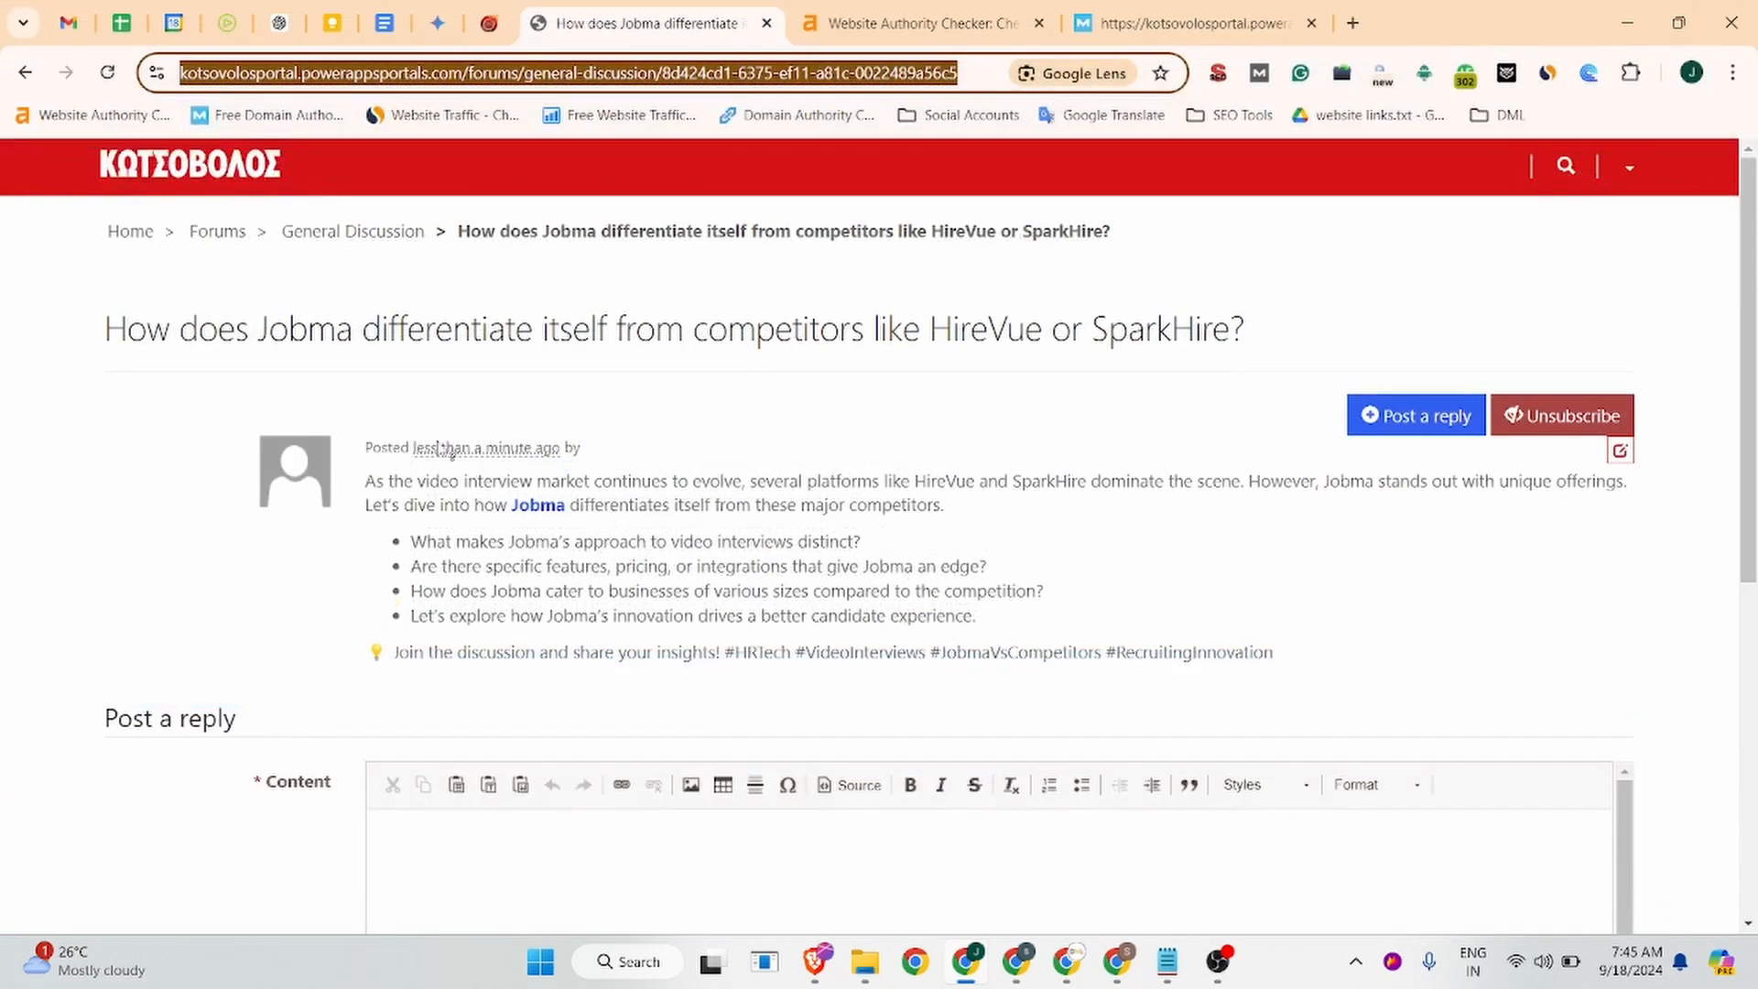